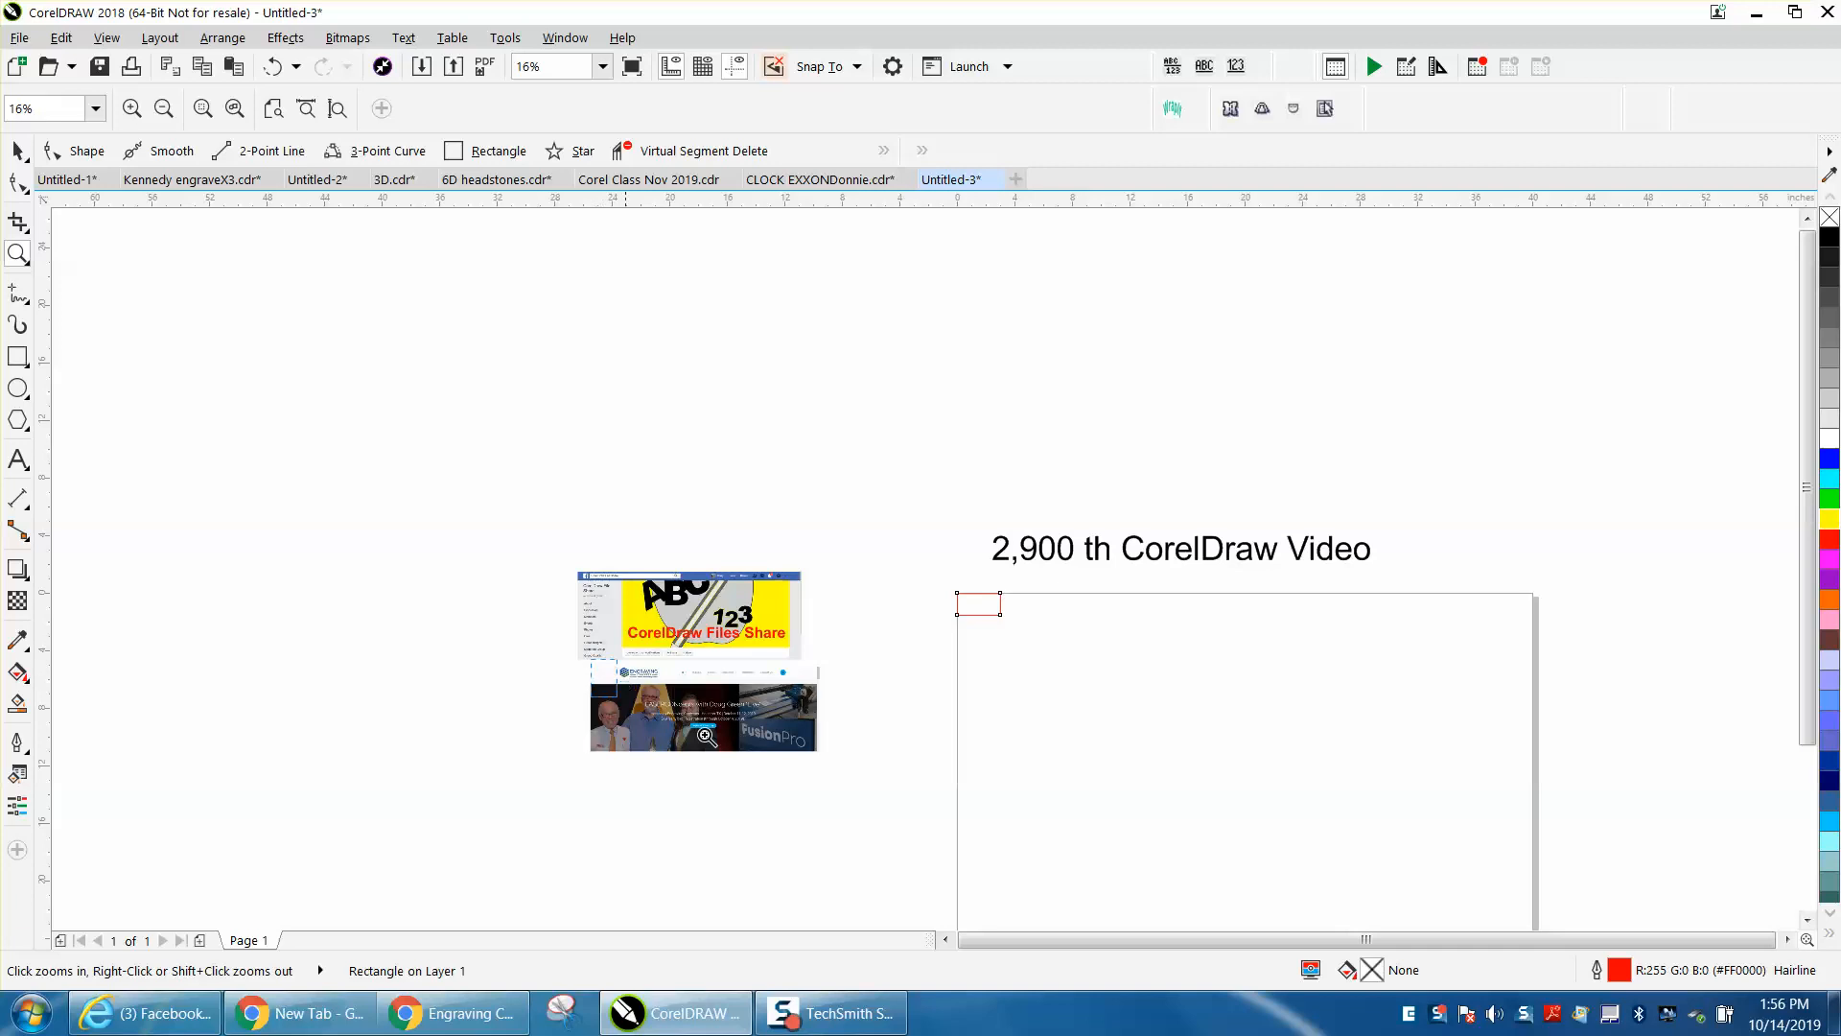
Step: Examine the pasted Engraving Concepts website image, including its logo and banner, and the CorelDraw File Share group image
{"action": "left_click_drag", "start_coordinate": [115, 333], "coordinate": [1244, 746]}
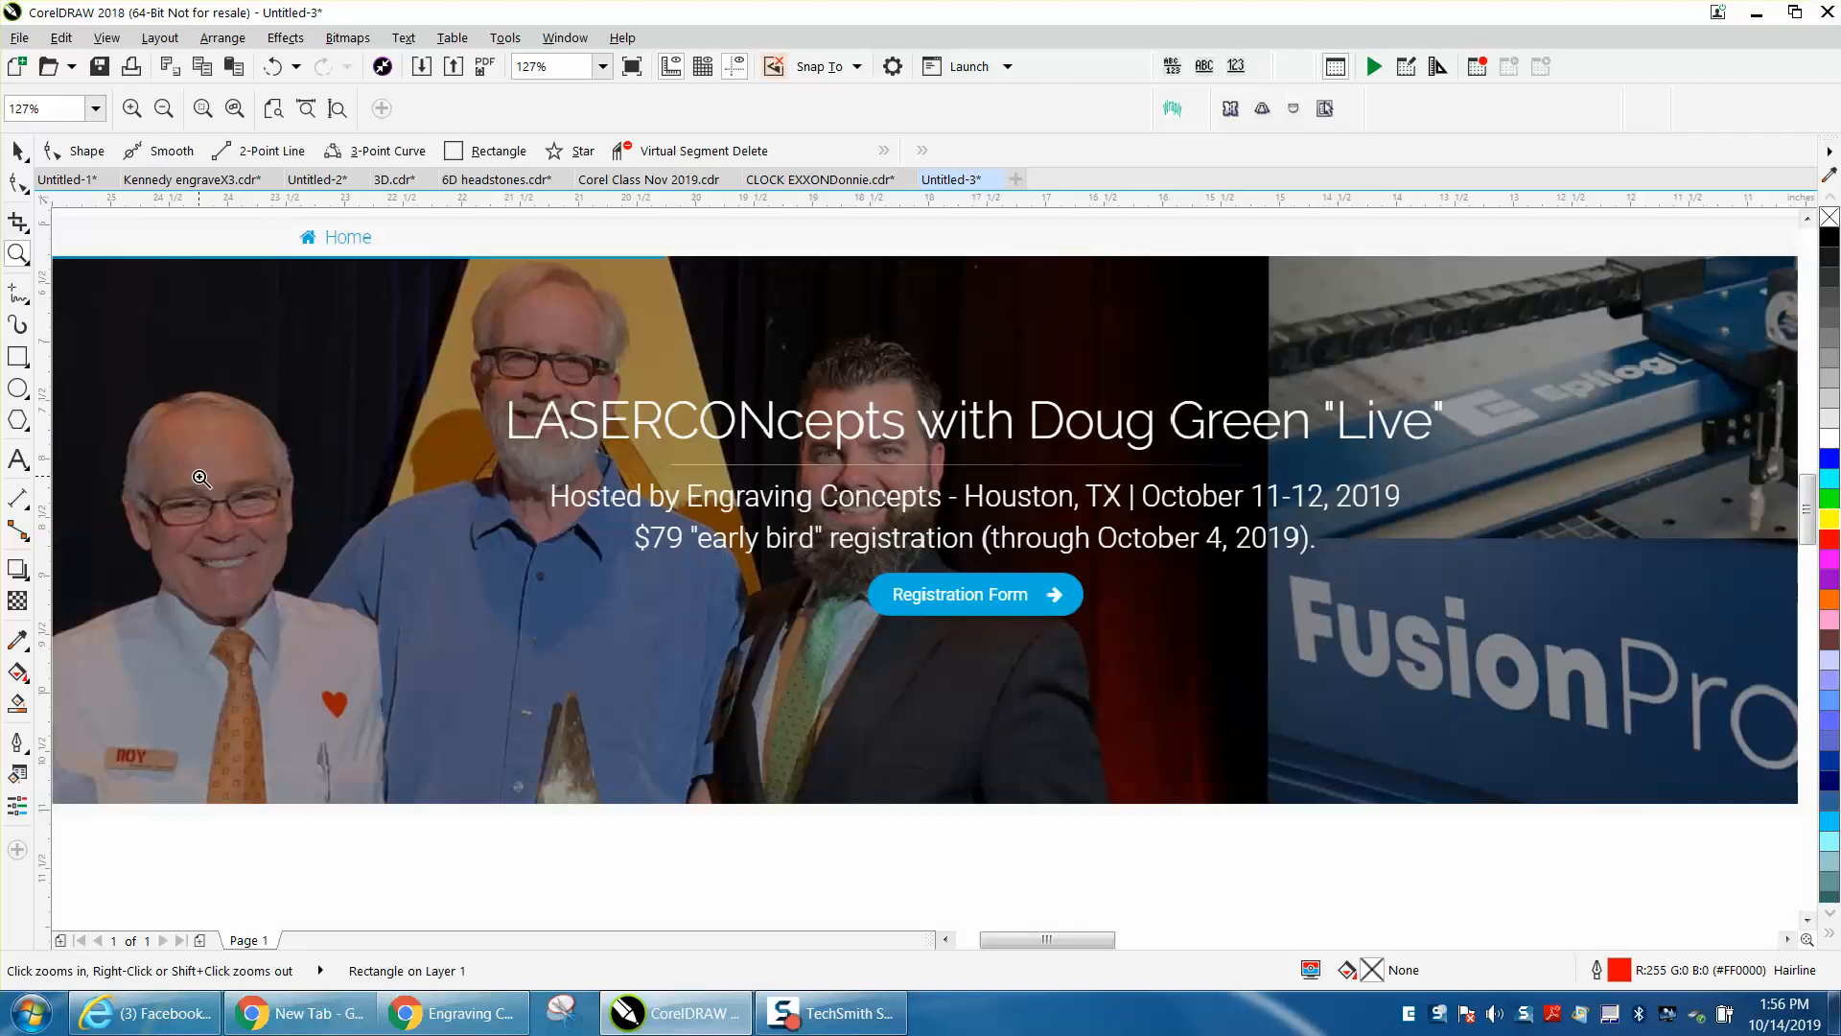
{"action": "right_click", "coordinate": [277, 522]}
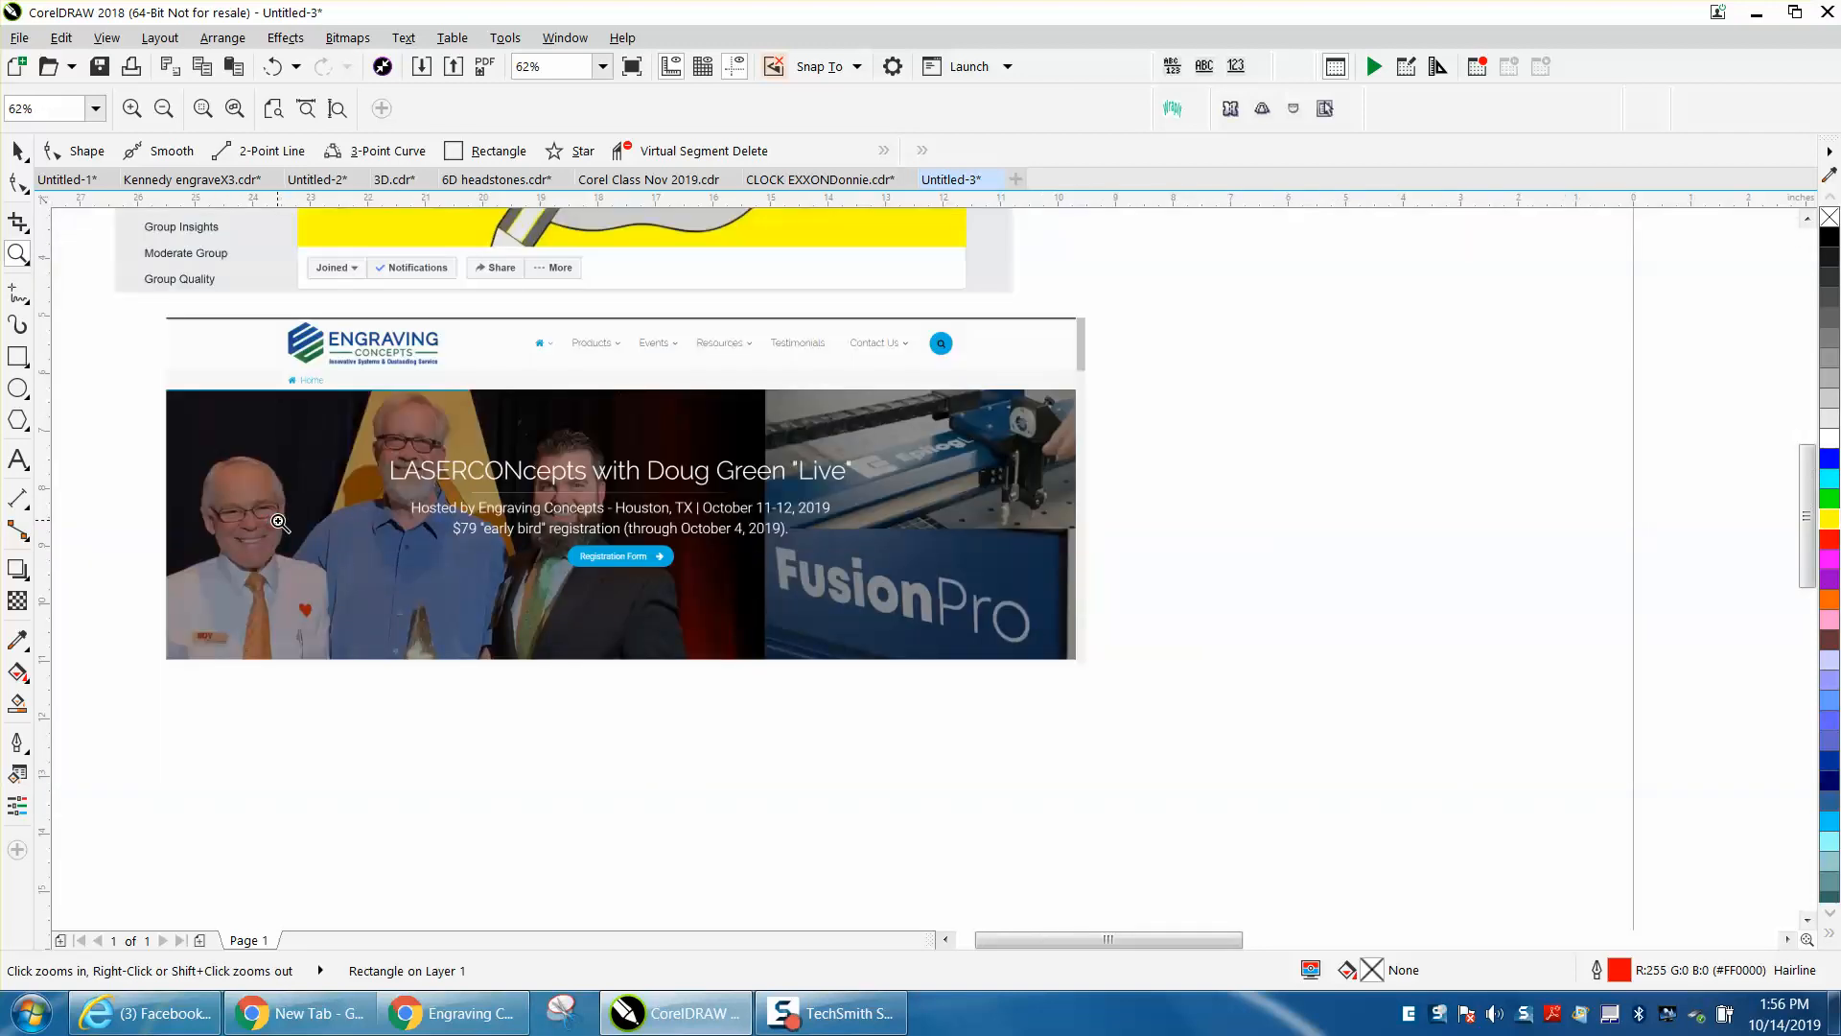
{"action": "left_click_drag", "start_coordinate": [158, 314], "coordinate": [1146, 645]}
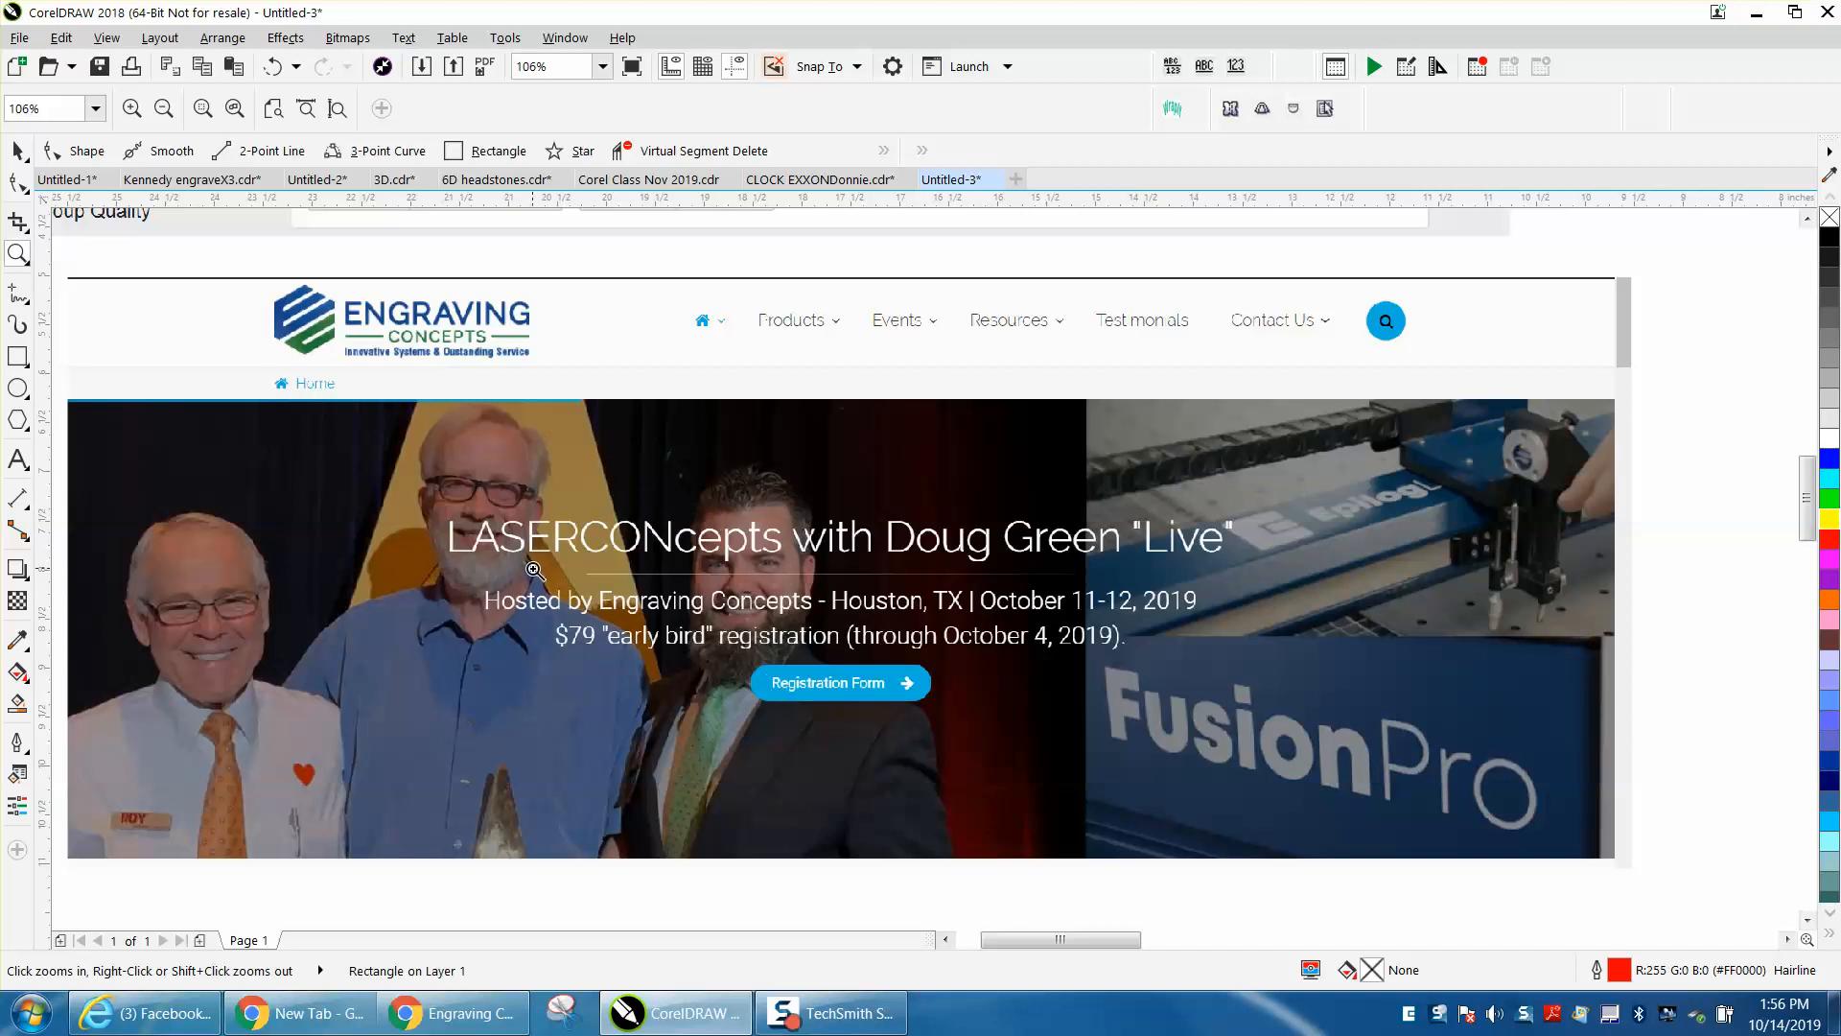
{"action": "left_click_drag", "start_coordinate": [262, 286], "coordinate": [650, 408]}
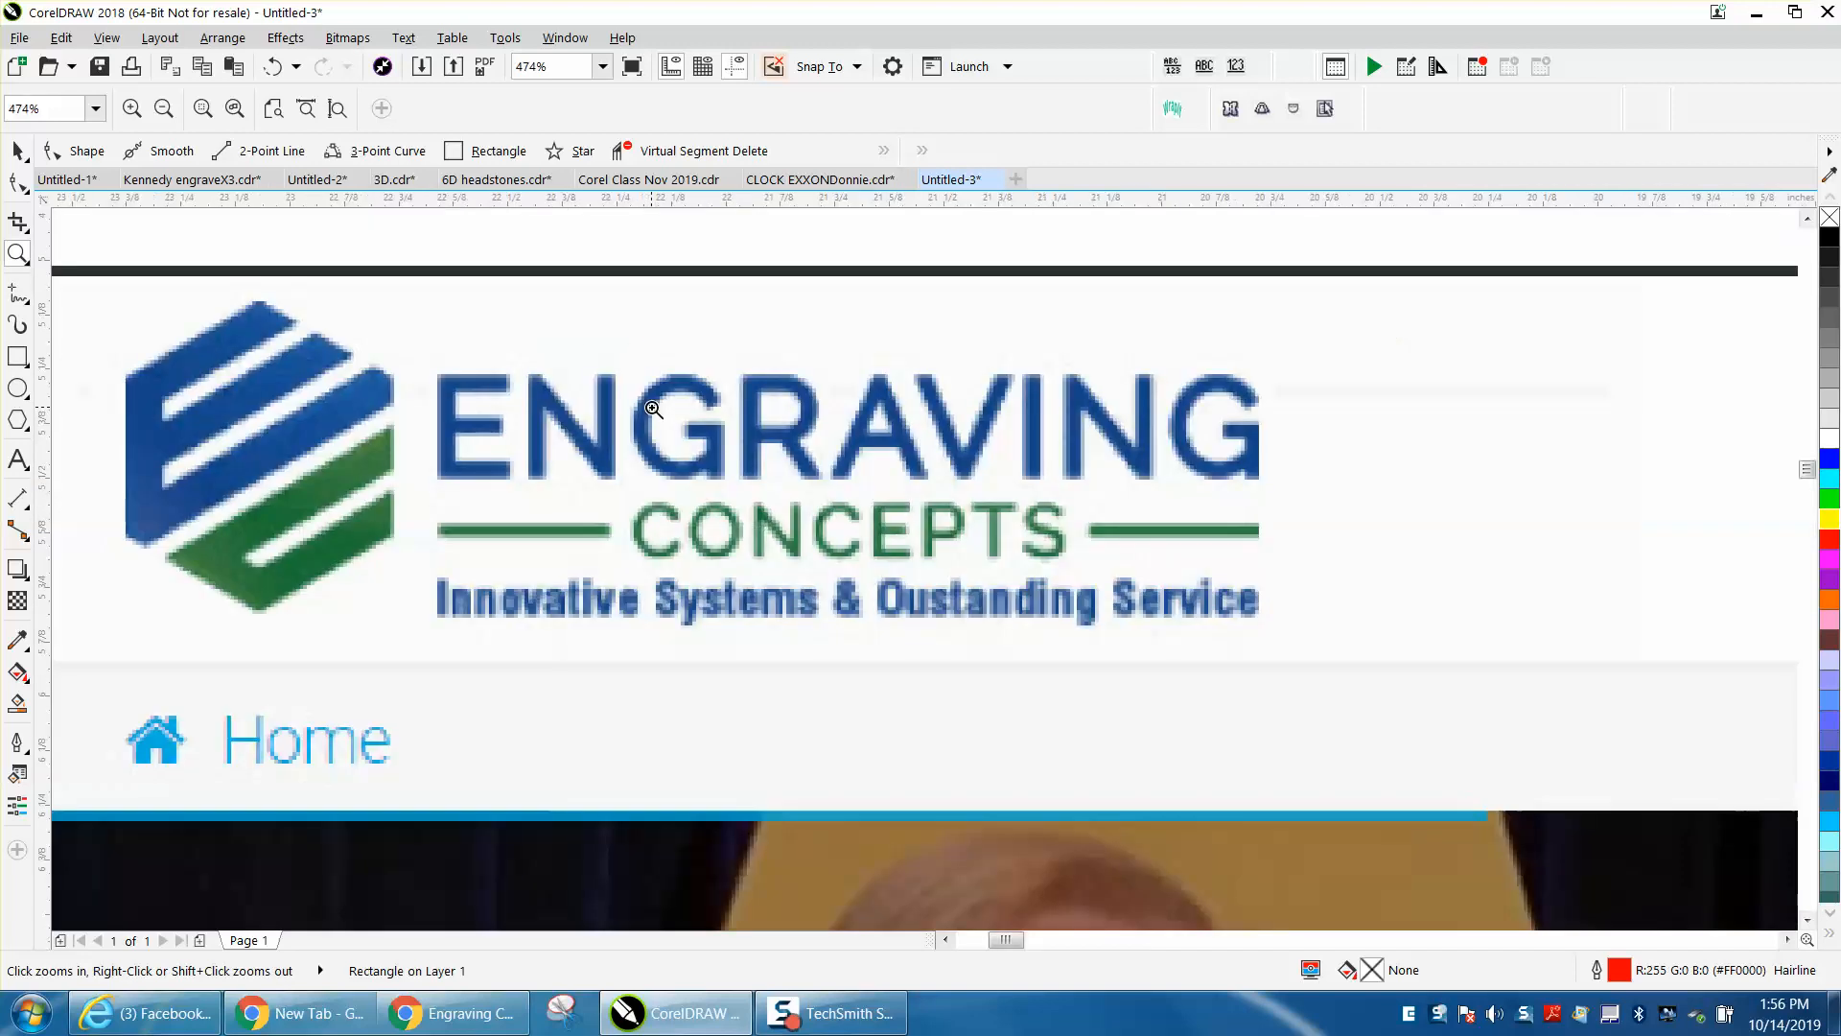
{"action": "scroll", "coordinate": [646, 407], "scroll_direction": "down", "scroll_amount": 2}
{"action": "scroll", "coordinate": [645, 406], "scroll_direction": "down", "scroll_amount": 2}
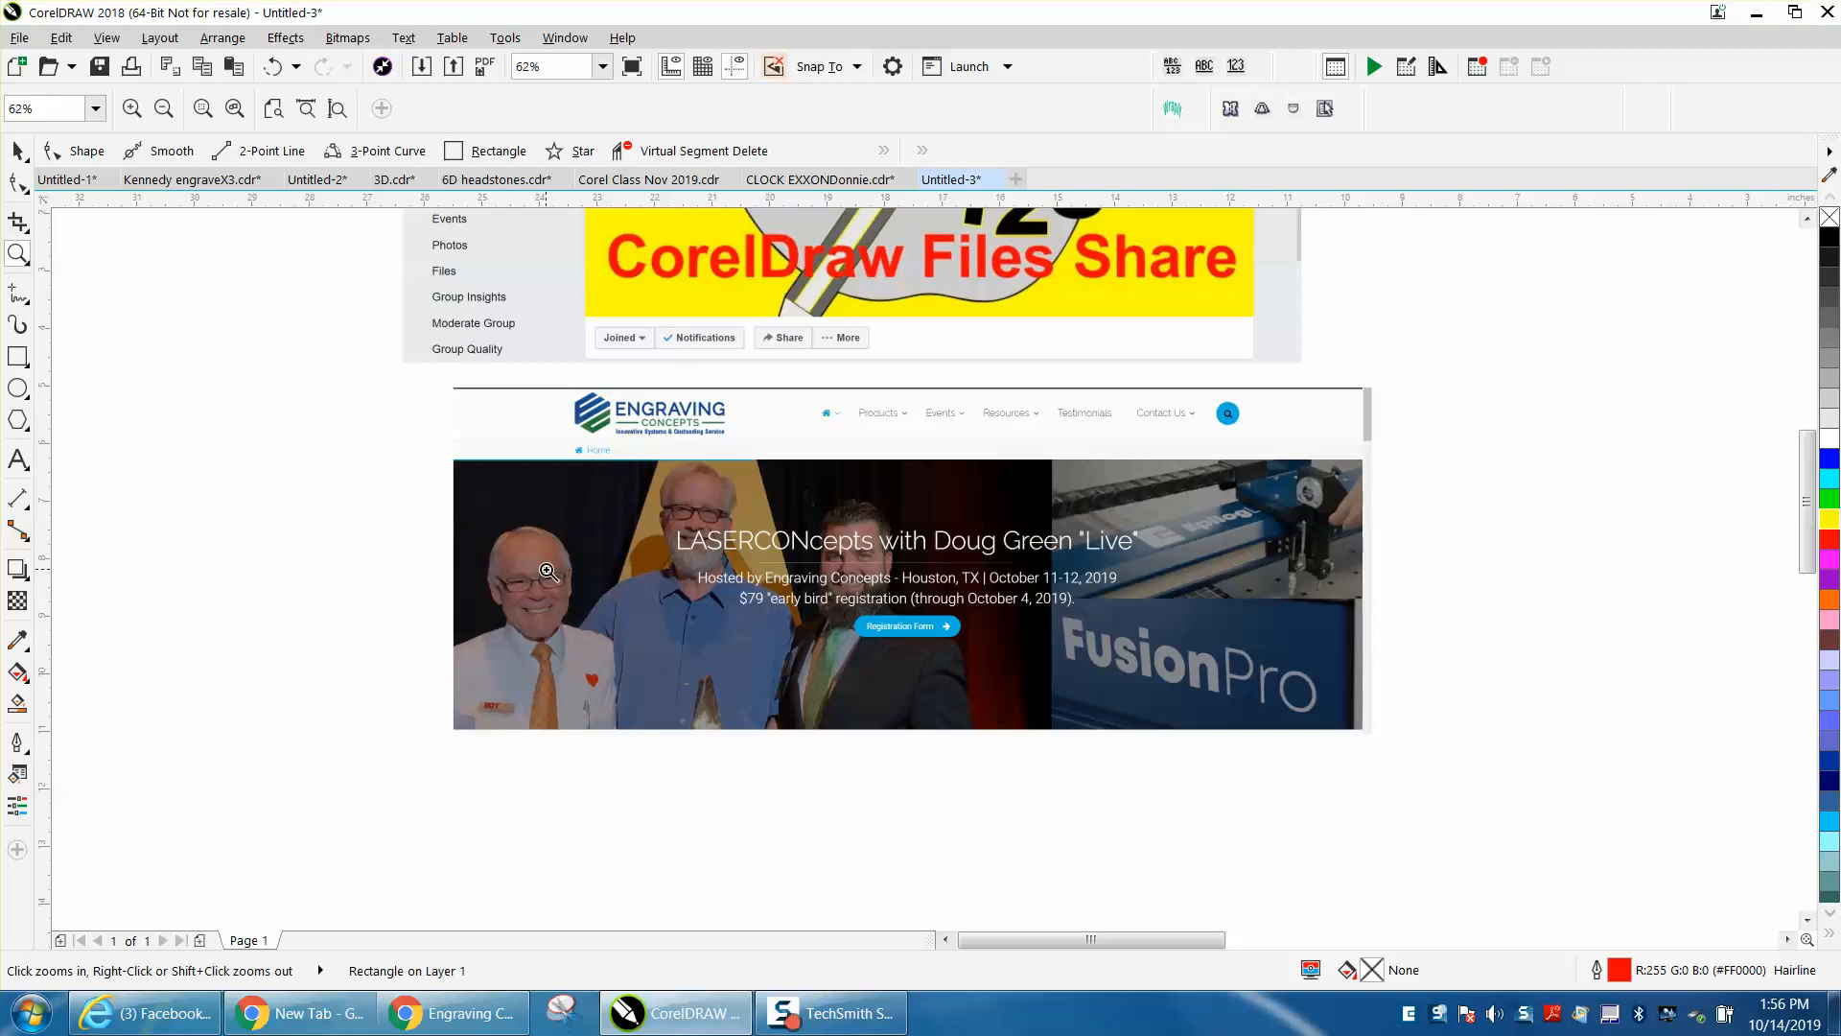
{"action": "left_click_drag", "start_coordinate": [440, 455], "coordinate": [1441, 808]}
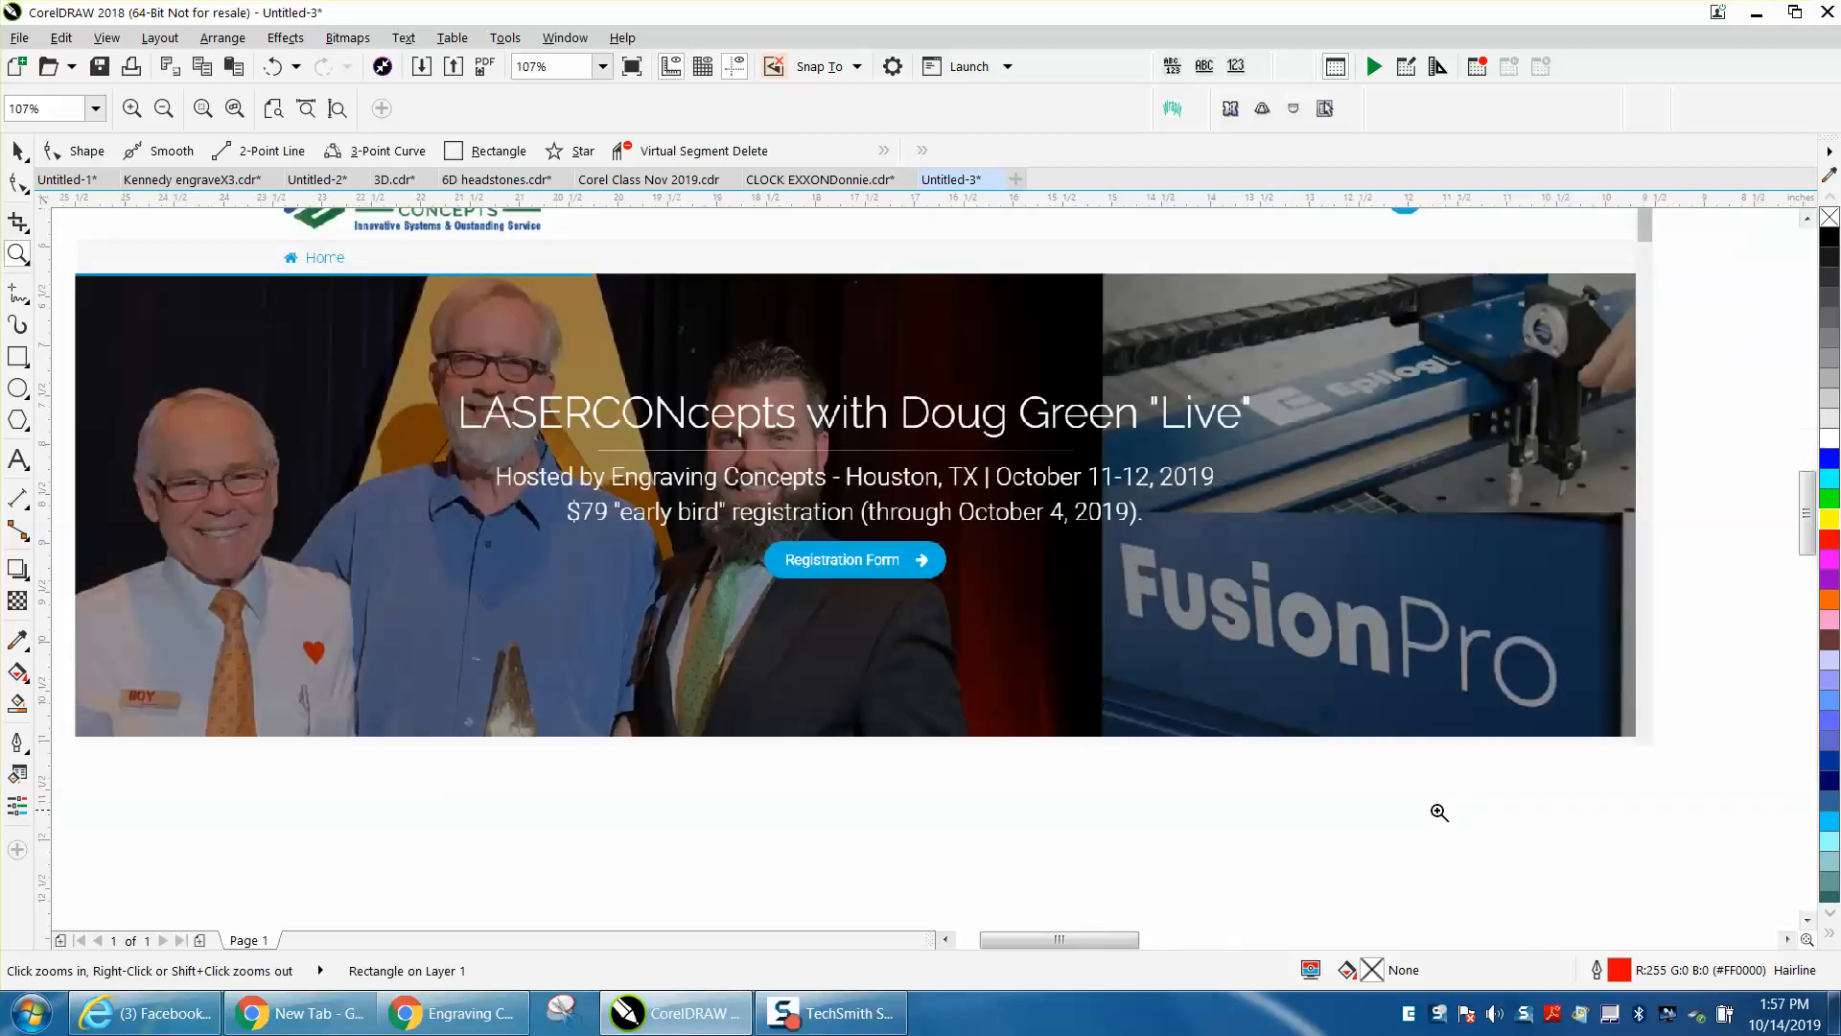
{"action": "right_click", "coordinate": [409, 665]}
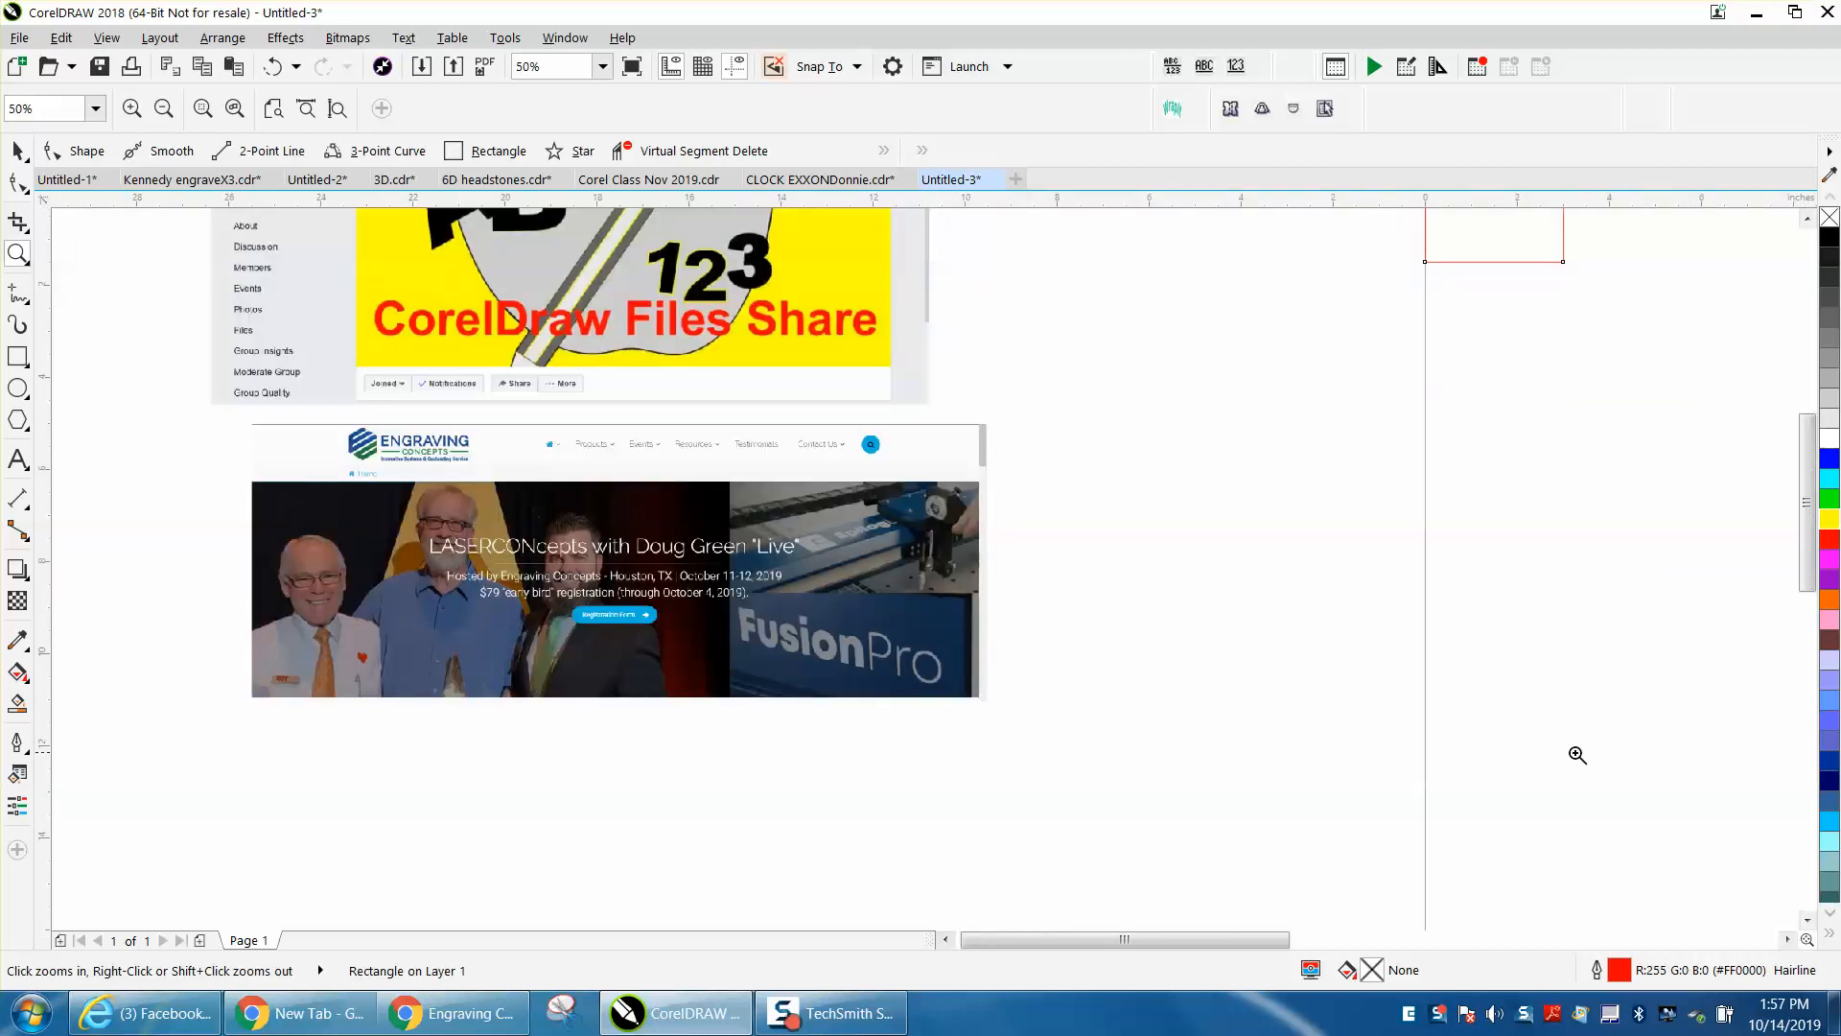
{"action": "right_click", "coordinate": [1118, 597]}
{"action": "left_click_drag", "start_coordinate": [661, 354], "coordinate": [897, 438]}
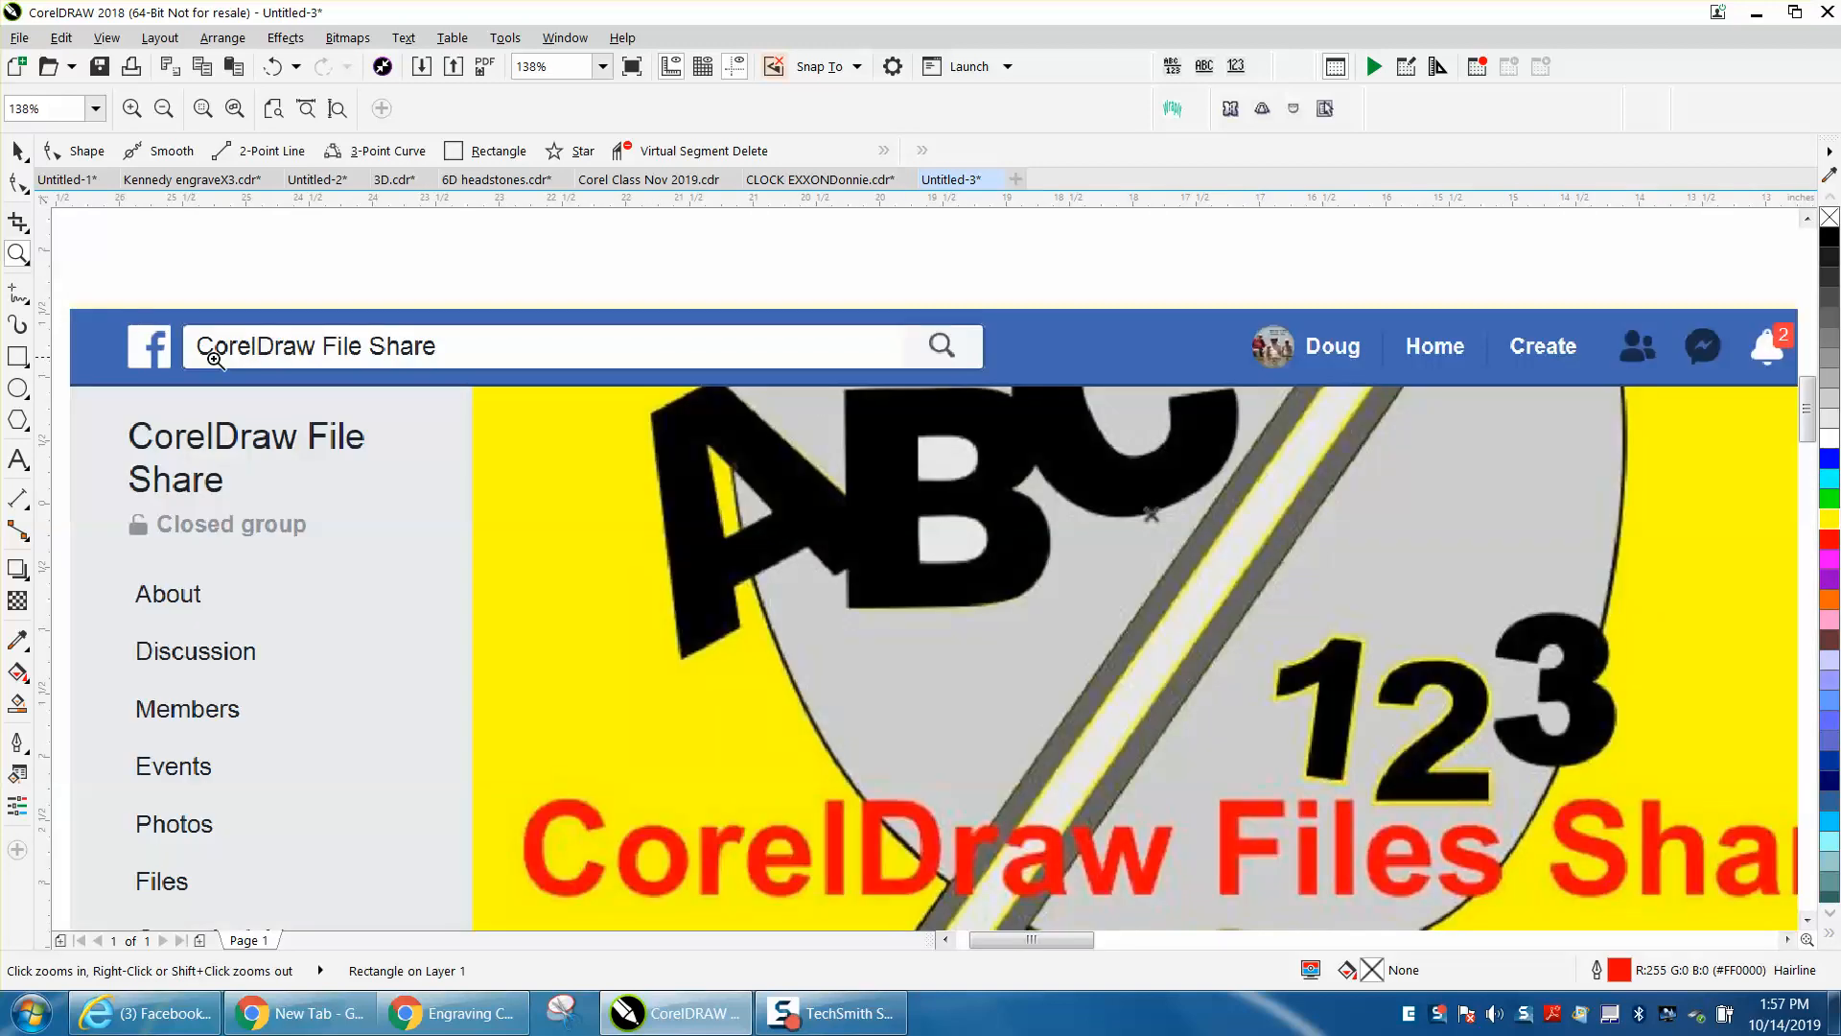
{"action": "right_click", "coordinate": [427, 370]}
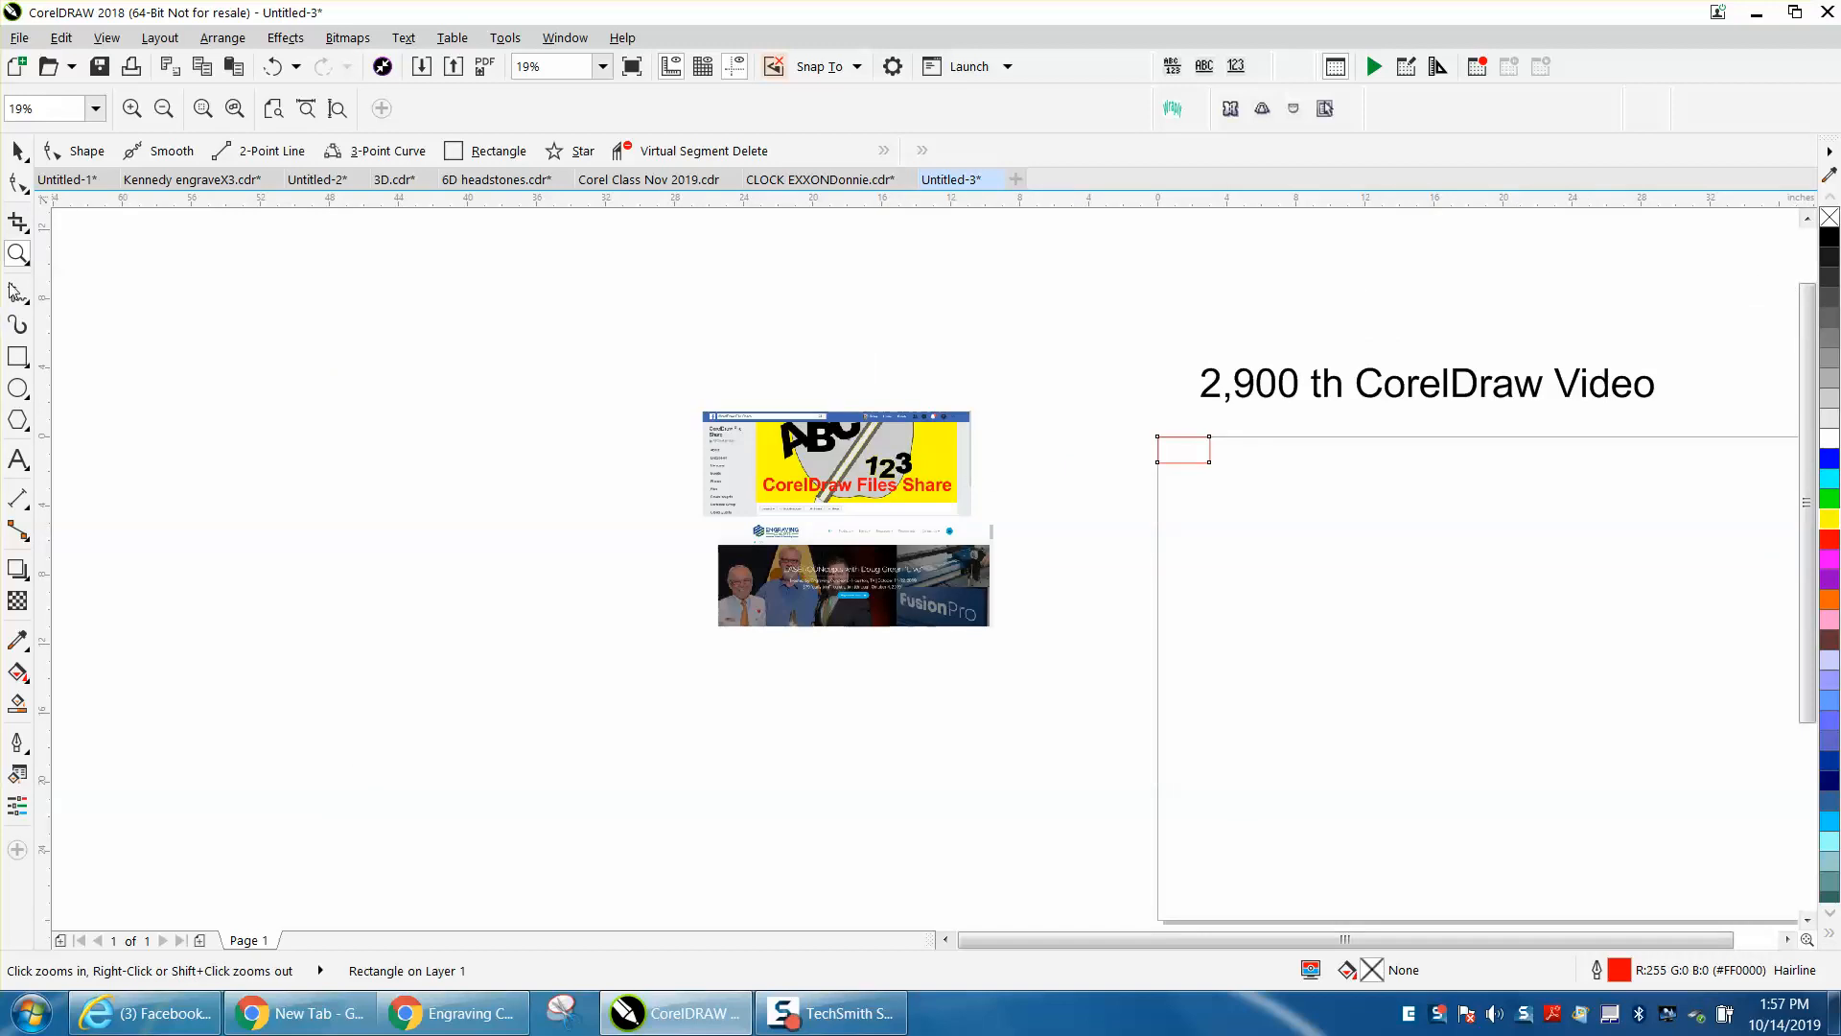
Step: View the Engraving Concepts and Epilog Laser websites in Chrome and return to CorelDRAW
{"action": "key", "text": "space"}
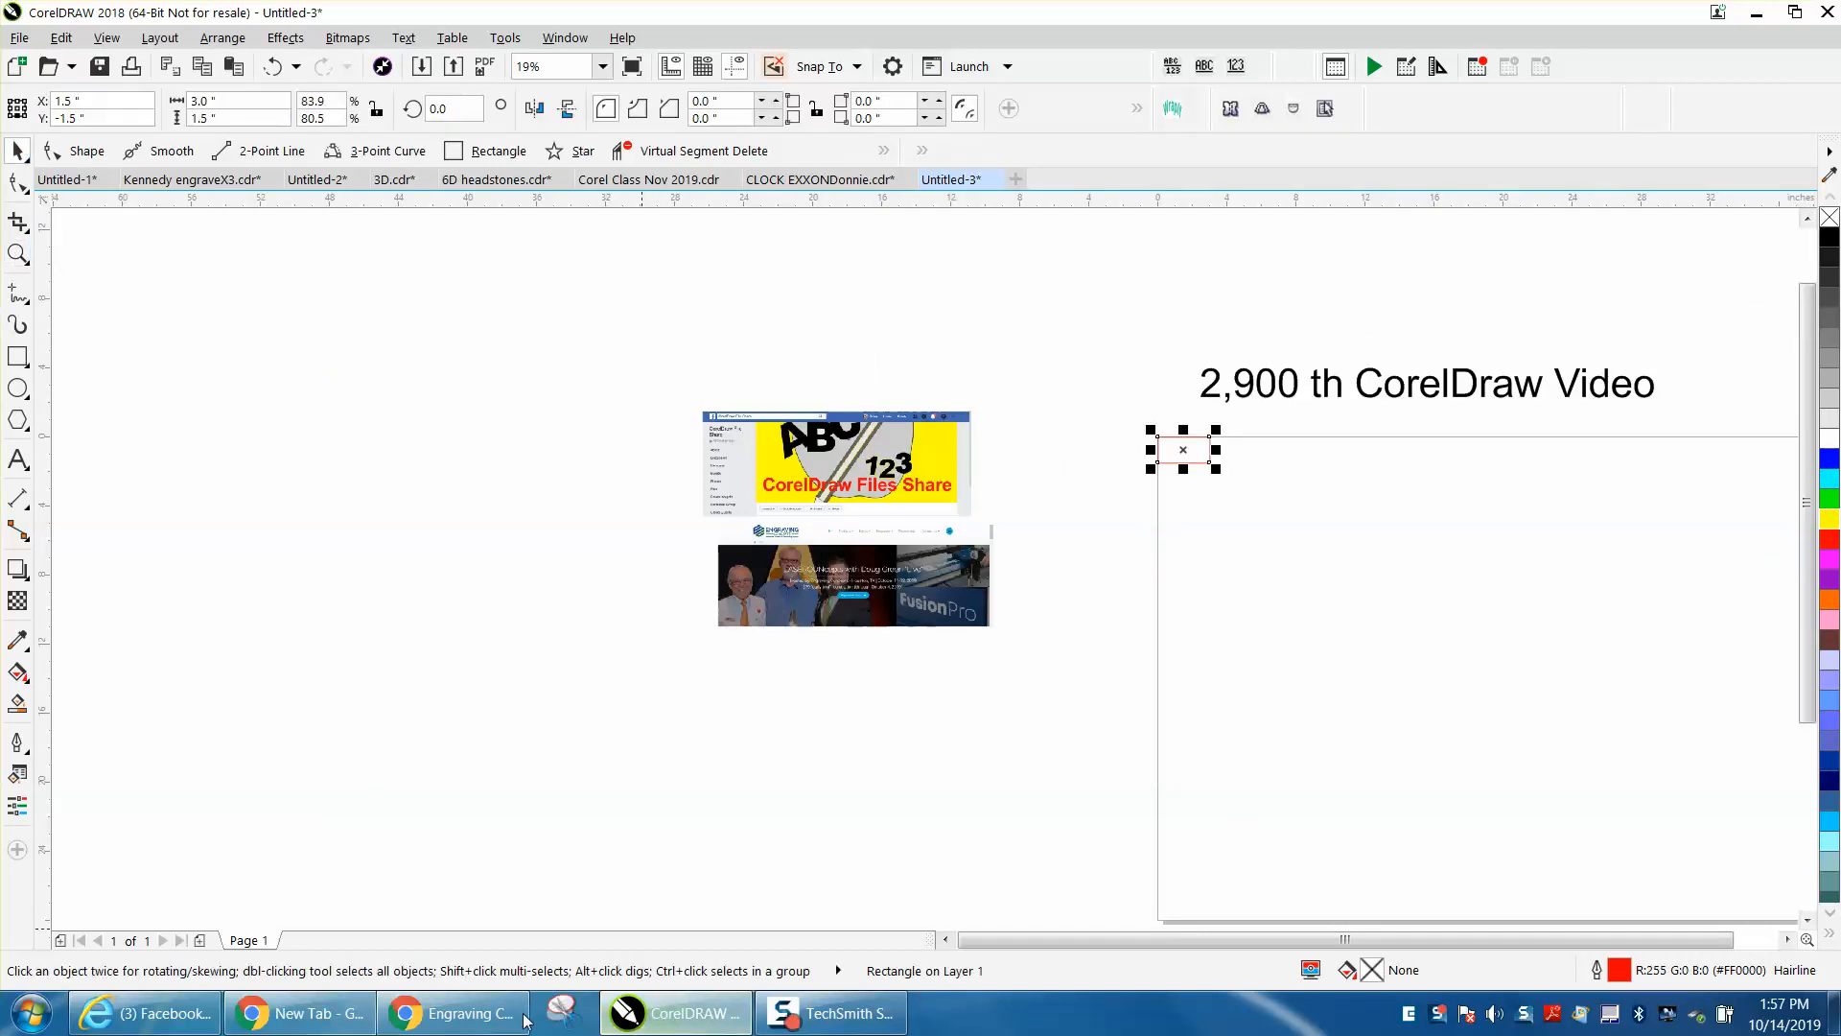
{"action": "left_click", "coordinate": [455, 1013]}
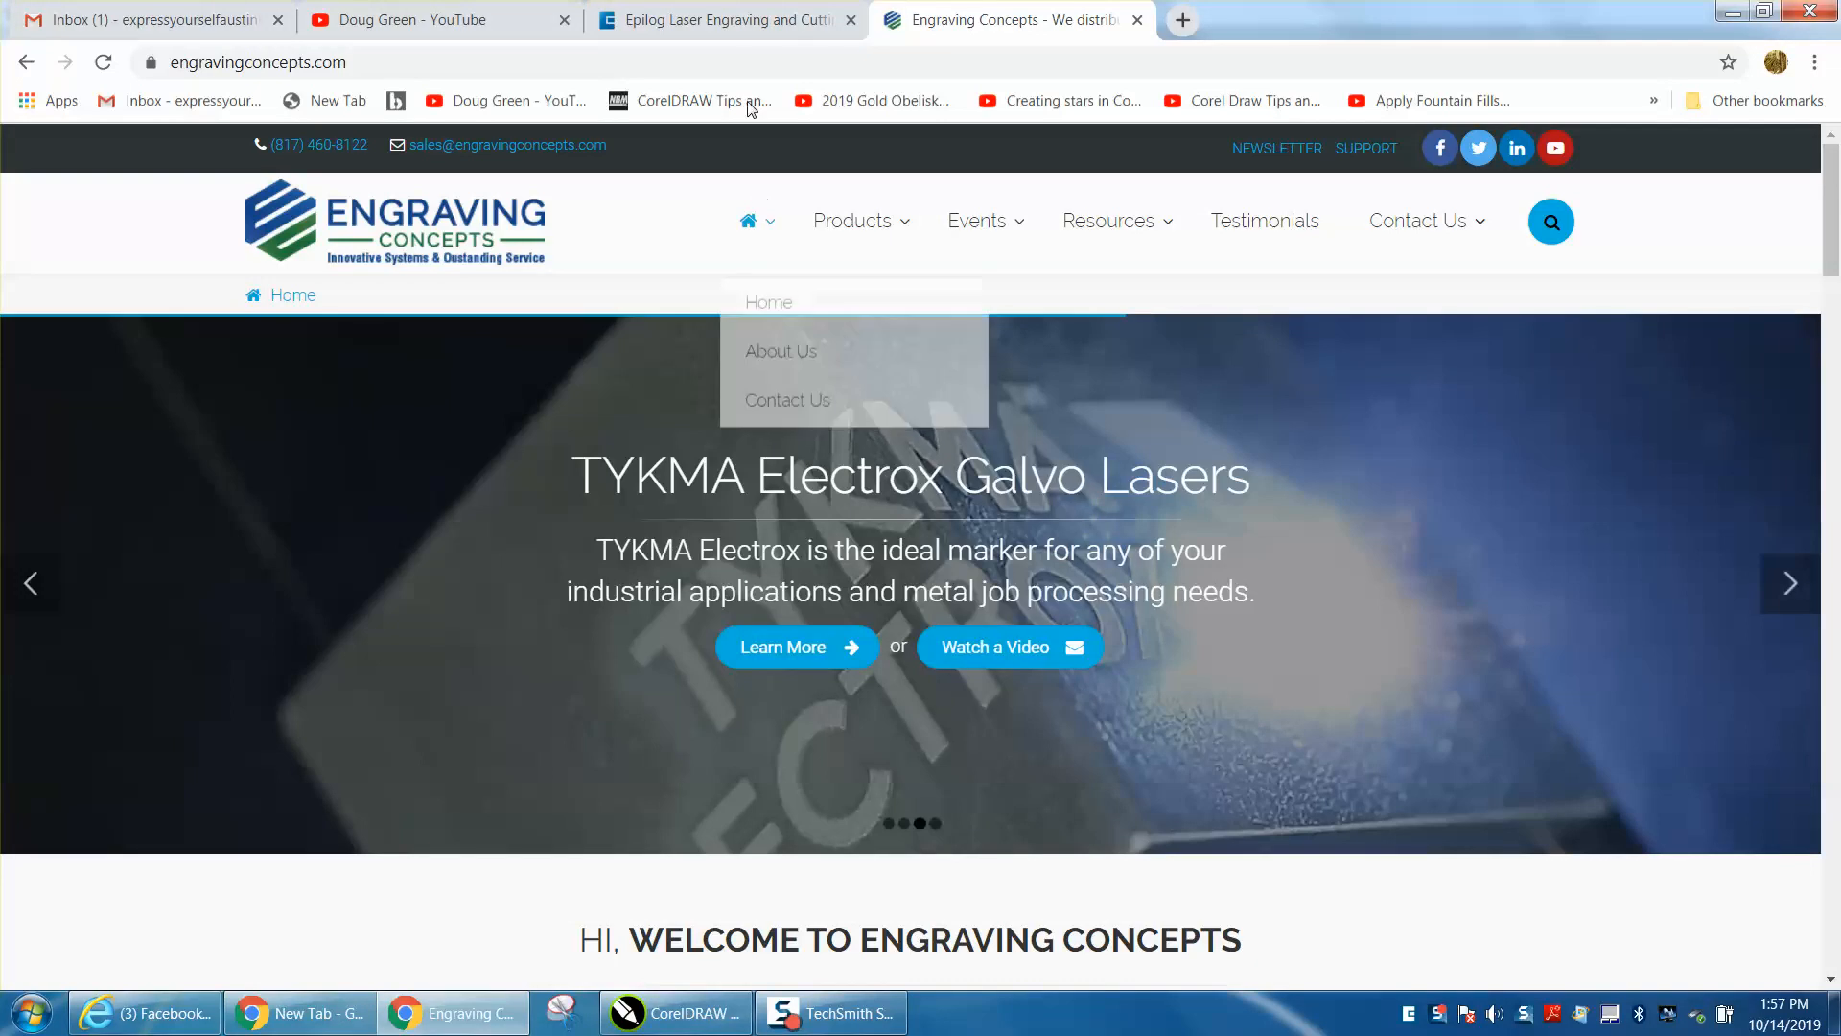
{"action": "left_click", "coordinate": [714, 29]}
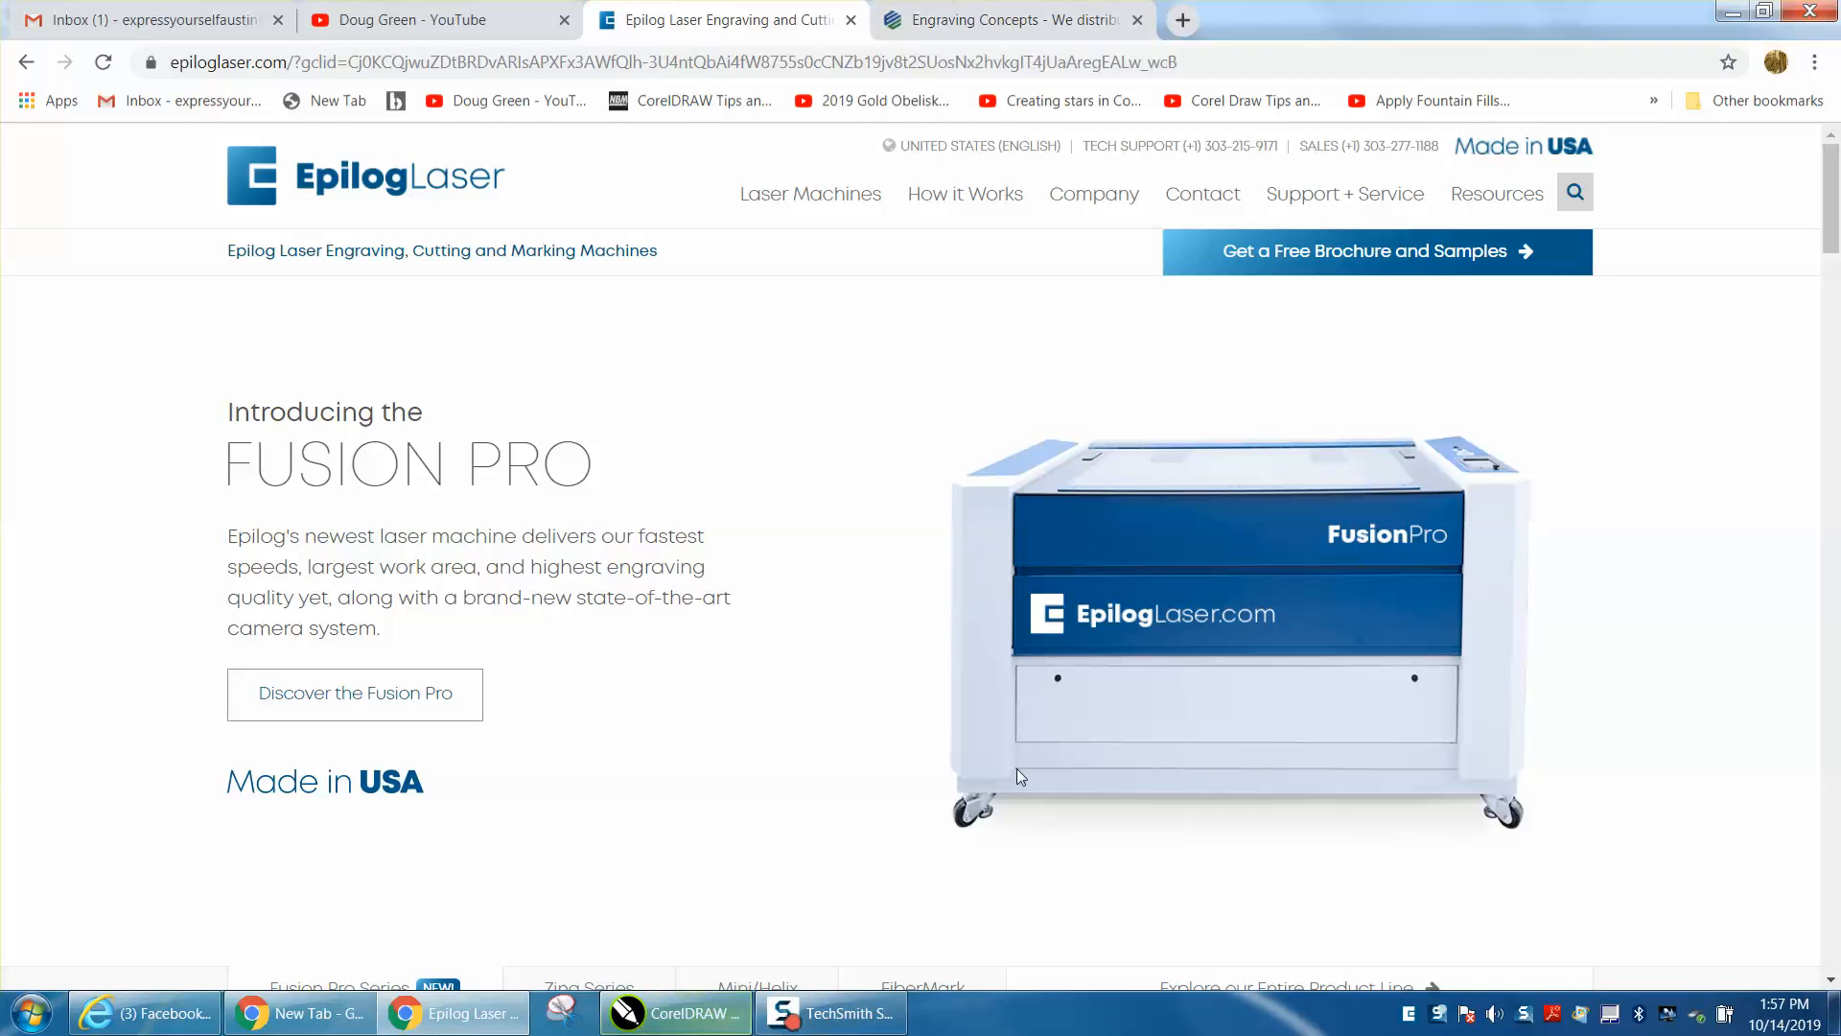
{"action": "left_click", "coordinate": [710, 992]}
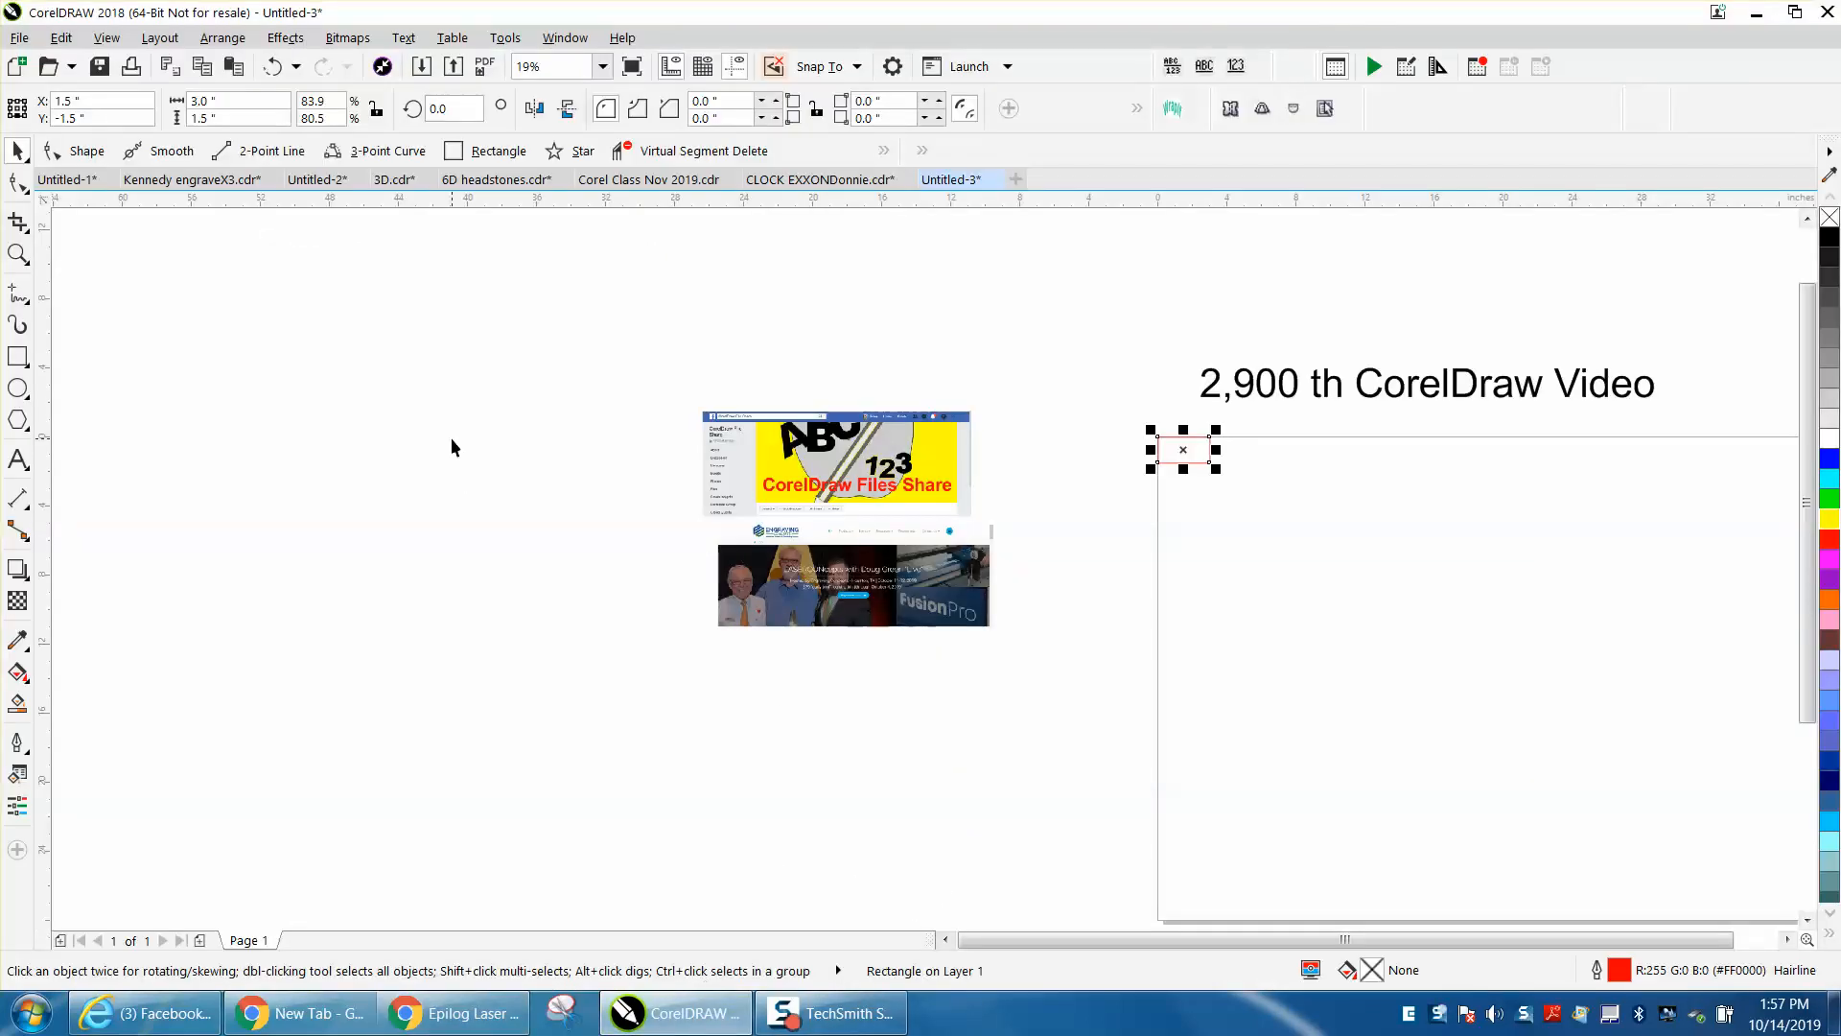
Step: Delete the two website images beside the page and the "2,900 th CorelDraw Video" title above it
{"action": "left_click", "coordinate": [16, 254]}
{"action": "left_click_drag", "start_coordinate": [706, 549], "coordinate": [1155, 720]}
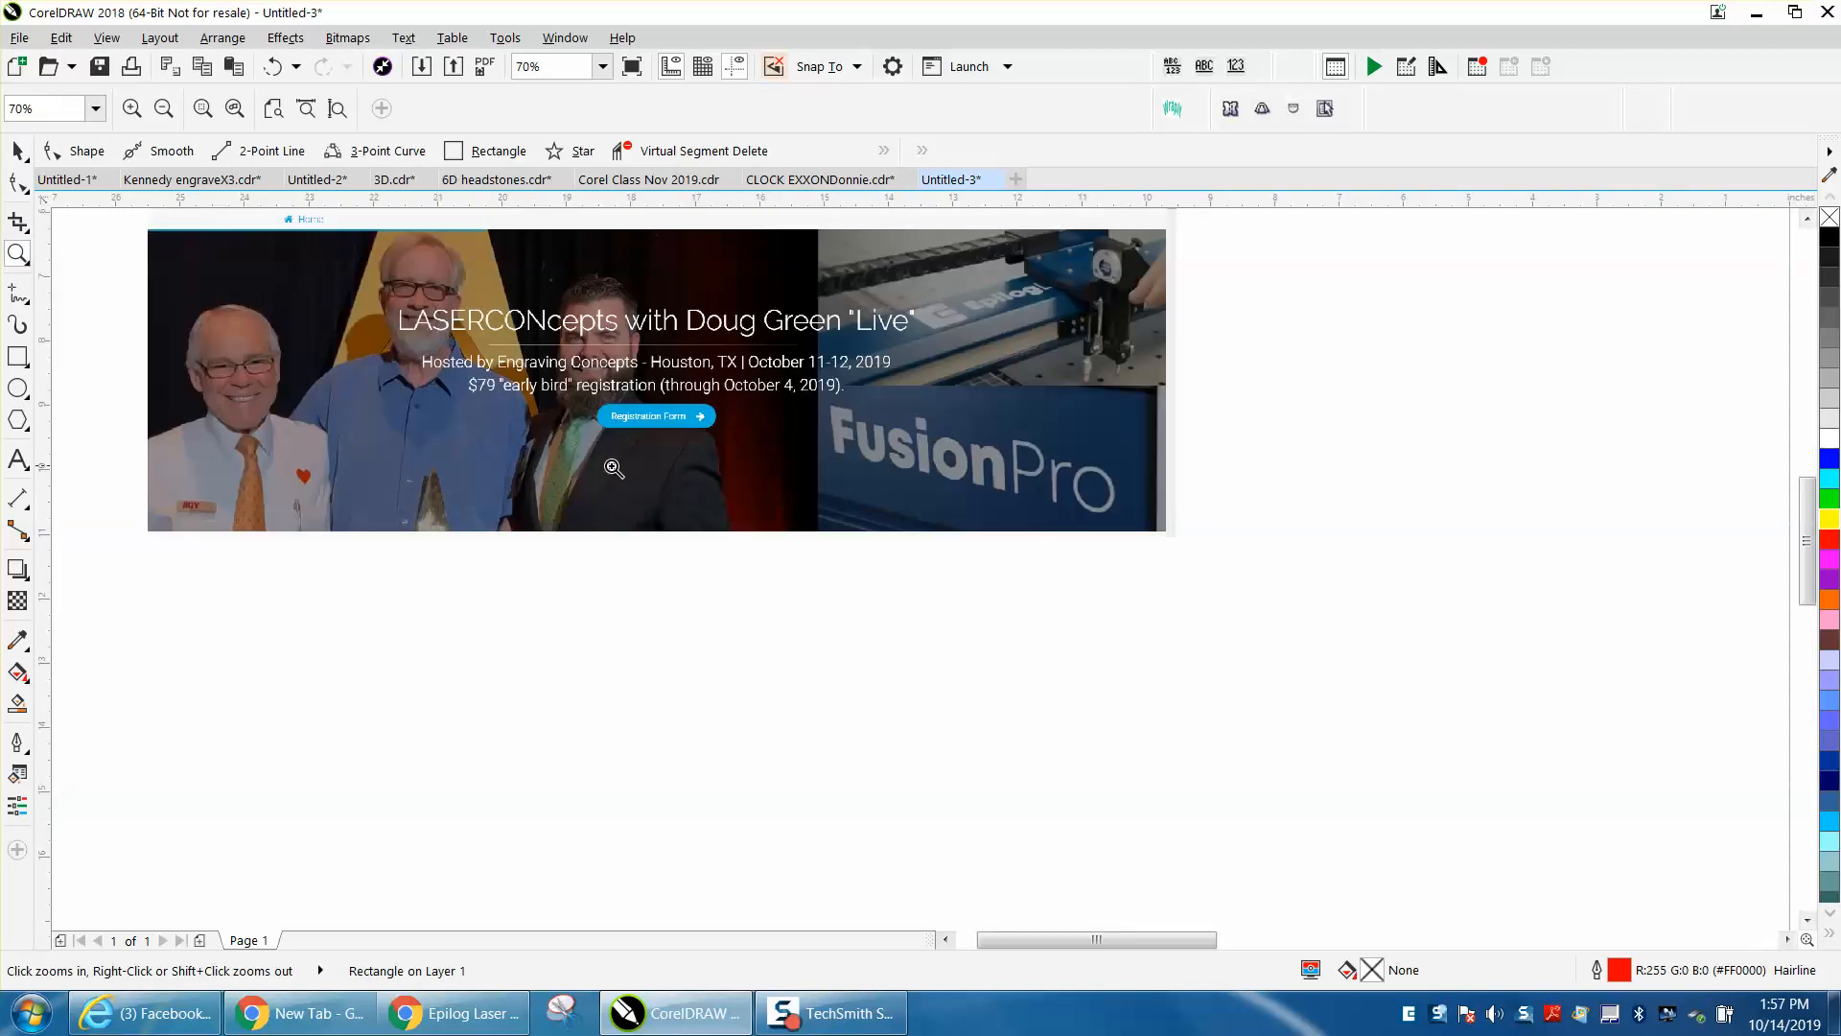
{"action": "left_click", "coordinate": [17, 151]}
{"action": "scroll", "coordinate": [524, 499], "scroll_direction": "down", "scroll_amount": 2}
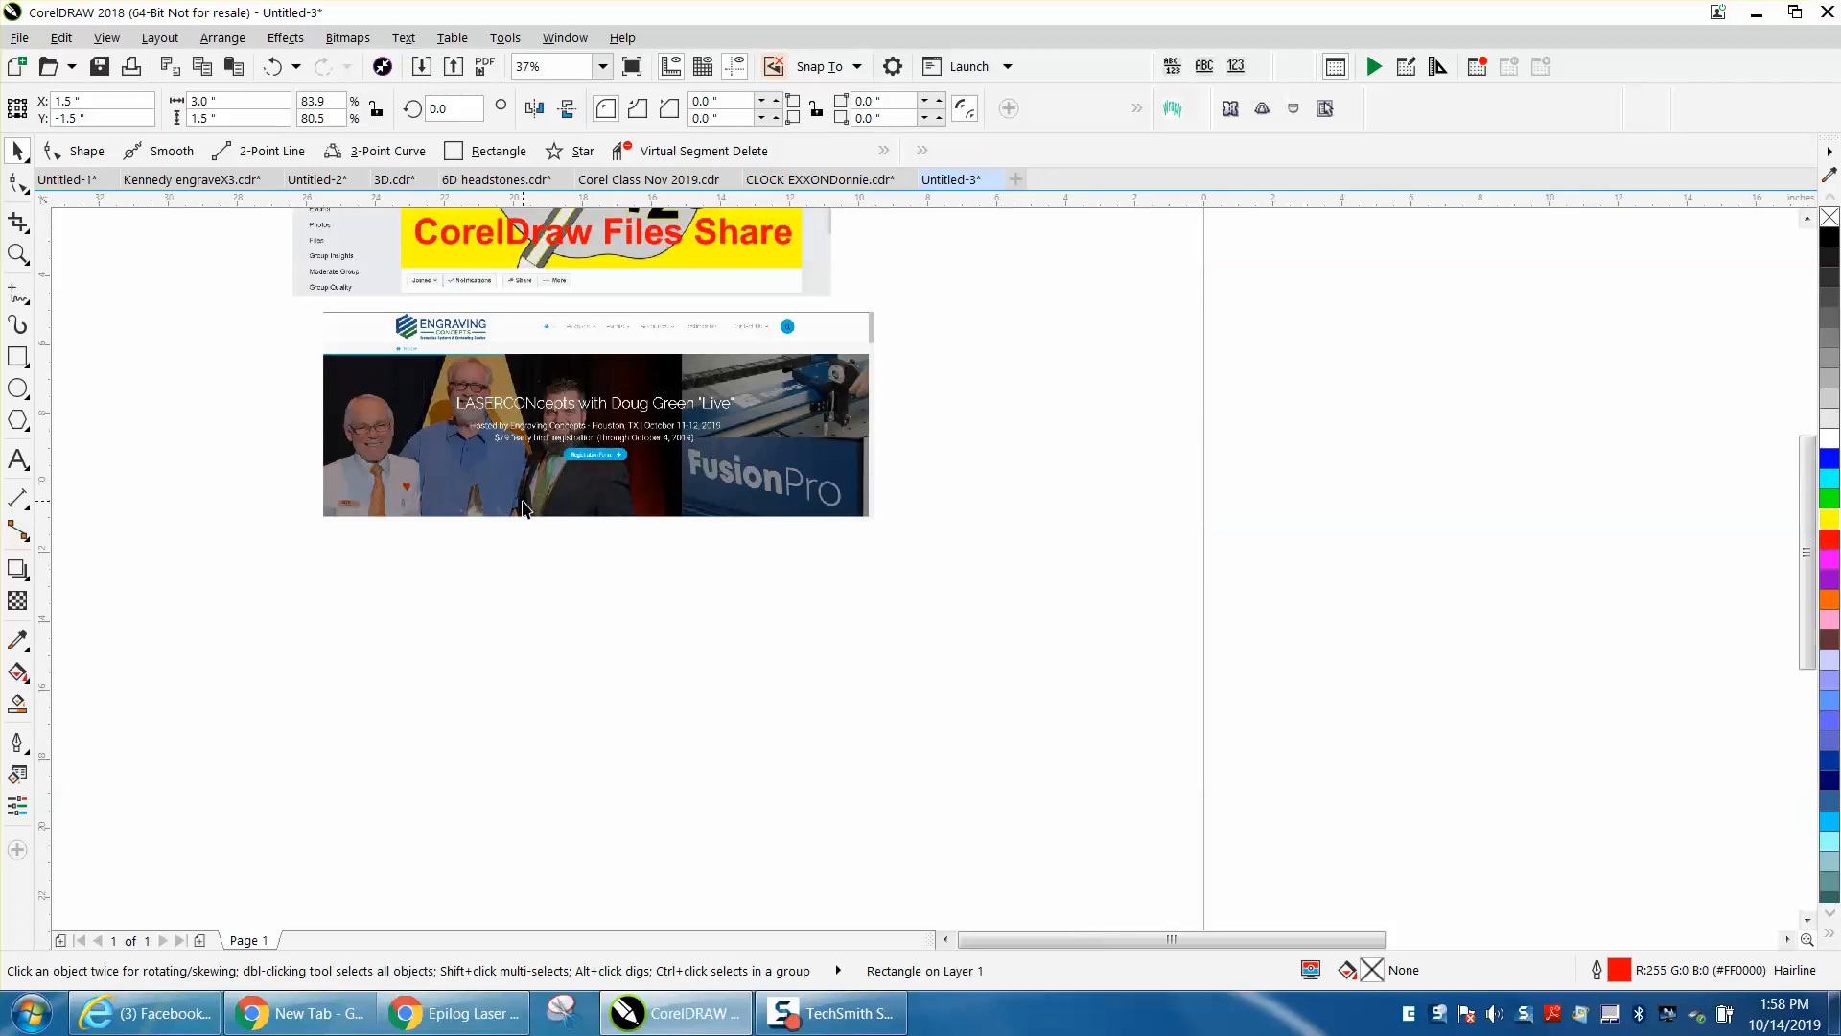
{"action": "scroll", "coordinate": [524, 499], "scroll_direction": "down", "scroll_amount": 2}
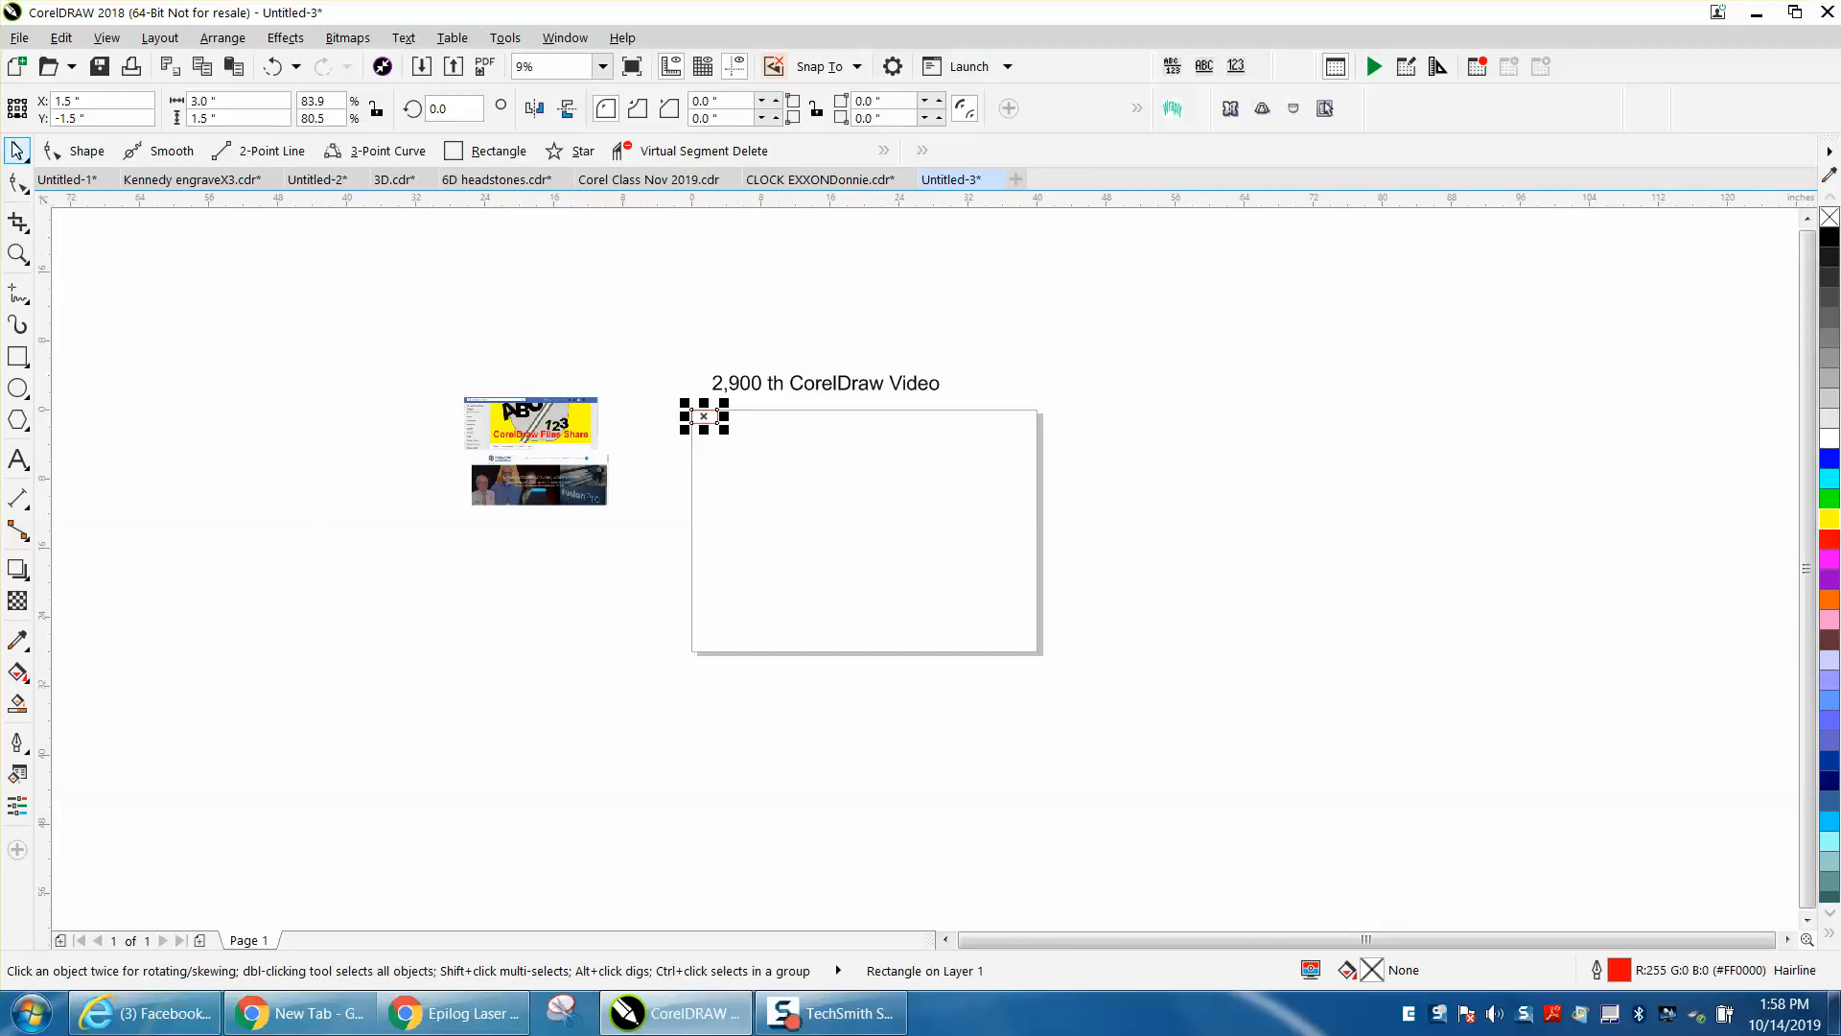
{"action": "left_click_drag", "start_coordinate": [446, 355], "coordinate": [654, 550]}
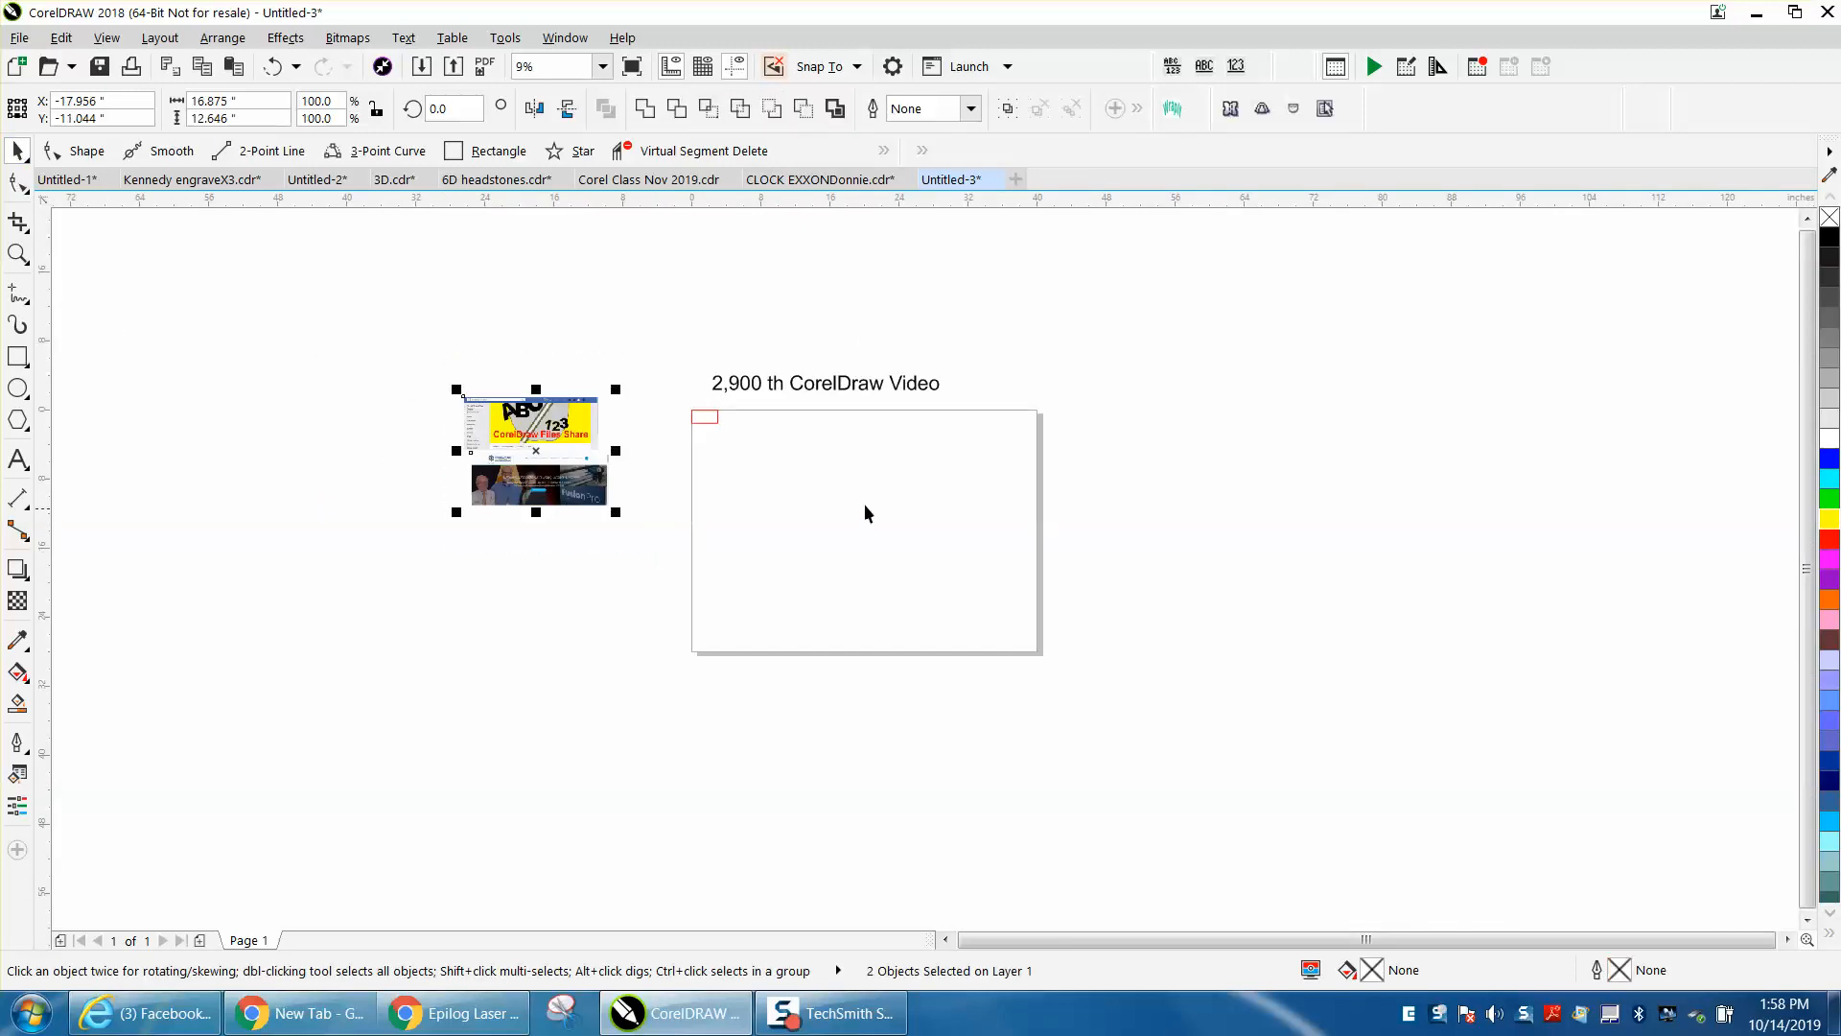
{"action": "key", "text": "Delete"}
{"action": "left_click", "coordinate": [811, 388]}
{"action": "key", "text": "Delete"}
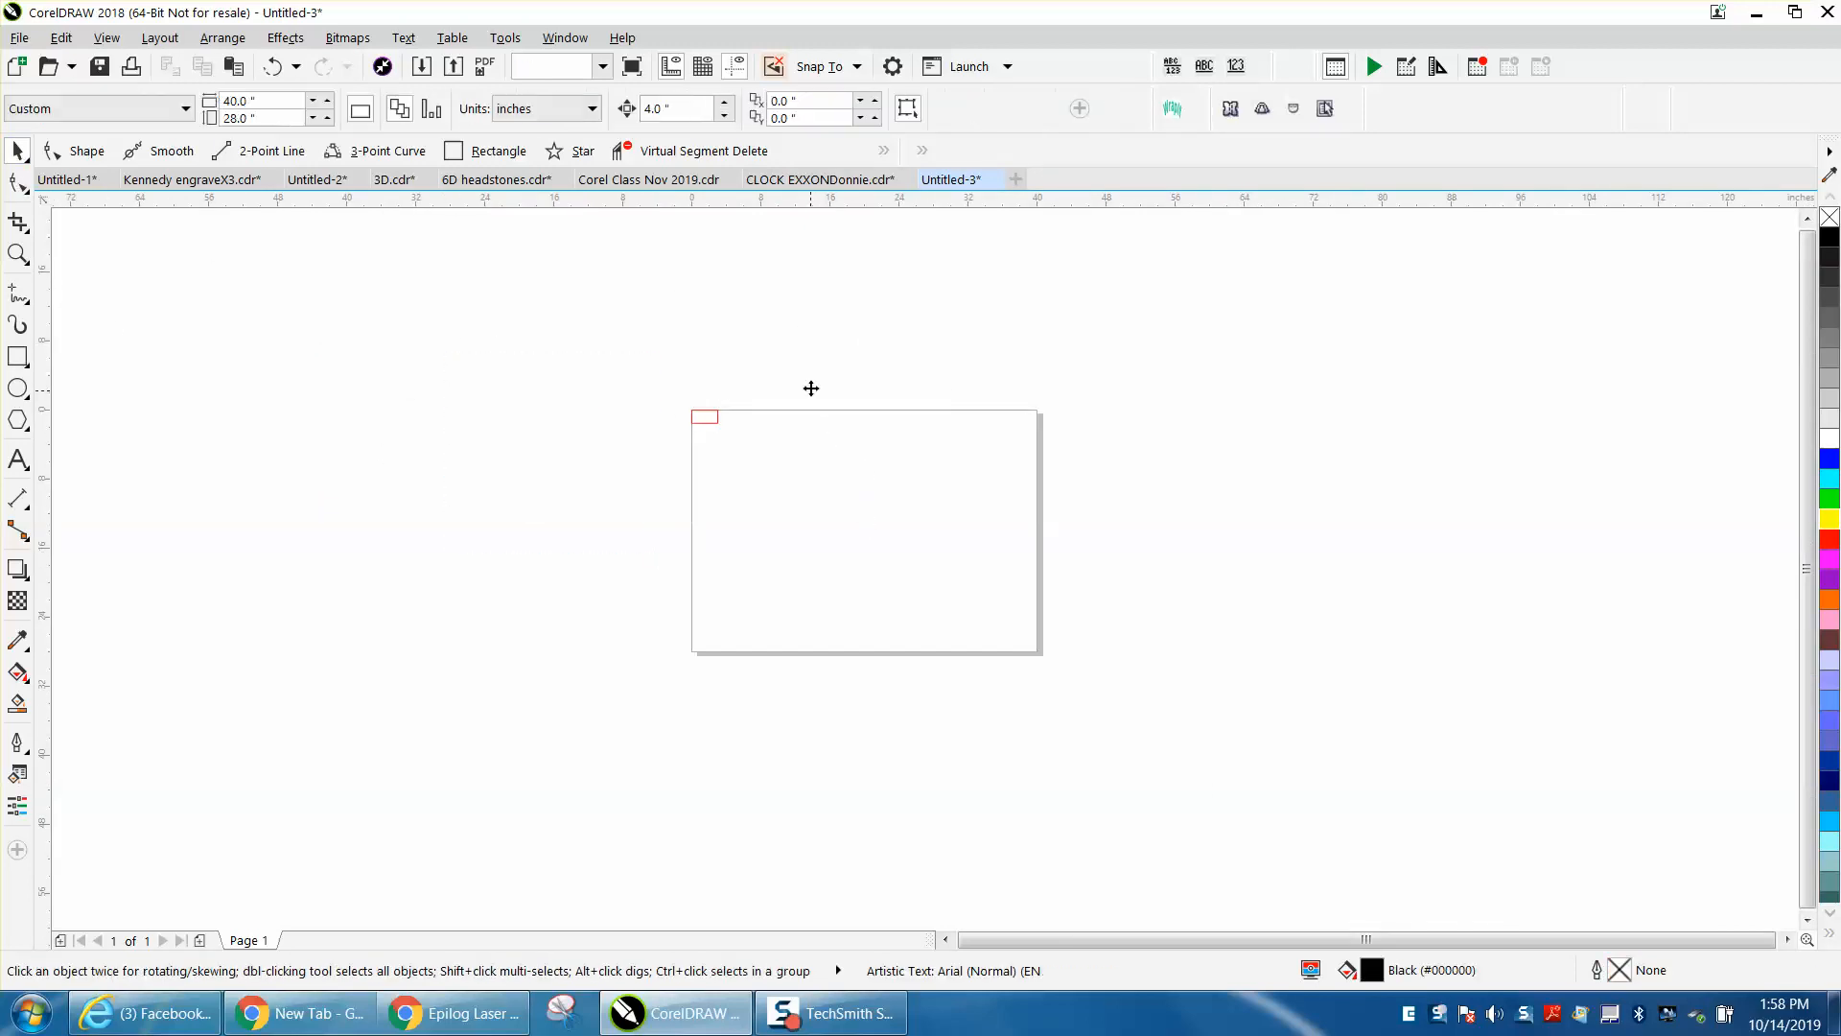
Step: Select the red rectangle in the page corner and run the TagCut macro from the Macro Manager
{"action": "left_click", "coordinate": [13, 257]}
{"action": "left_click_drag", "start_coordinate": [655, 393], "coordinate": [1210, 680]}
{"action": "left_click", "coordinate": [18, 183]}
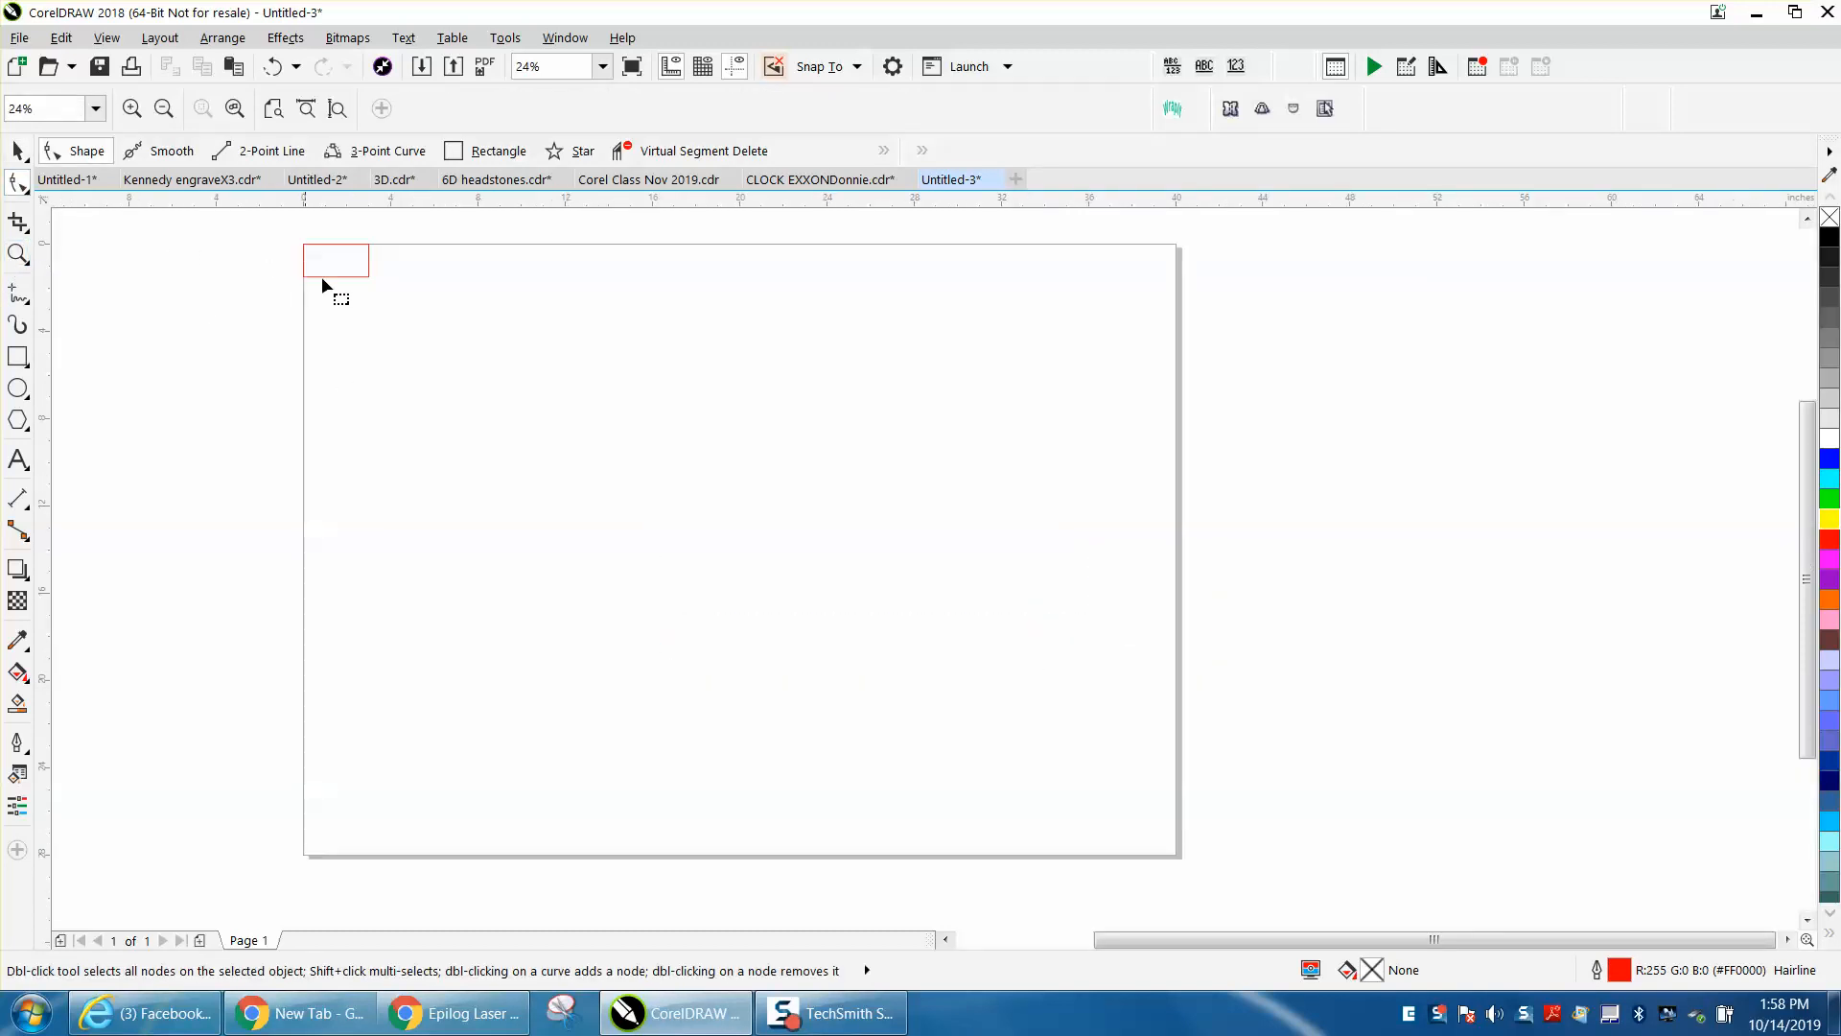
{"action": "key", "text": "space"}
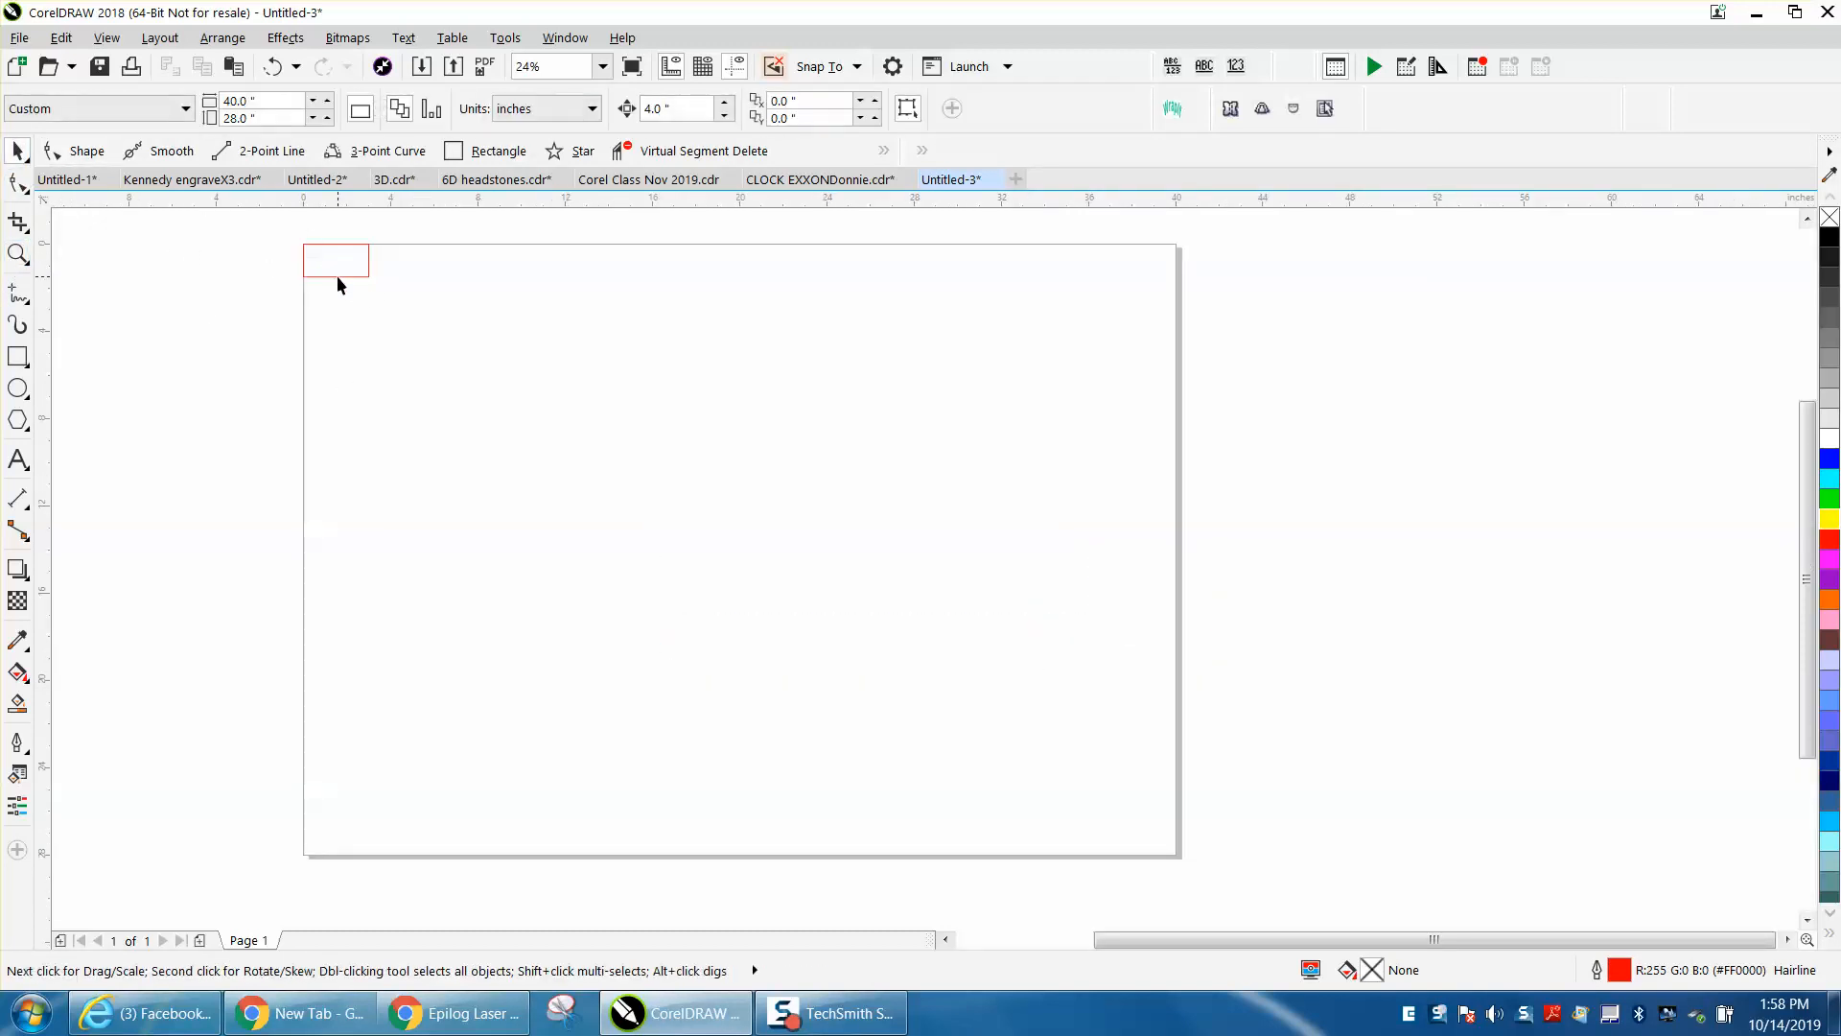
{"action": "left_click", "coordinate": [338, 277]}
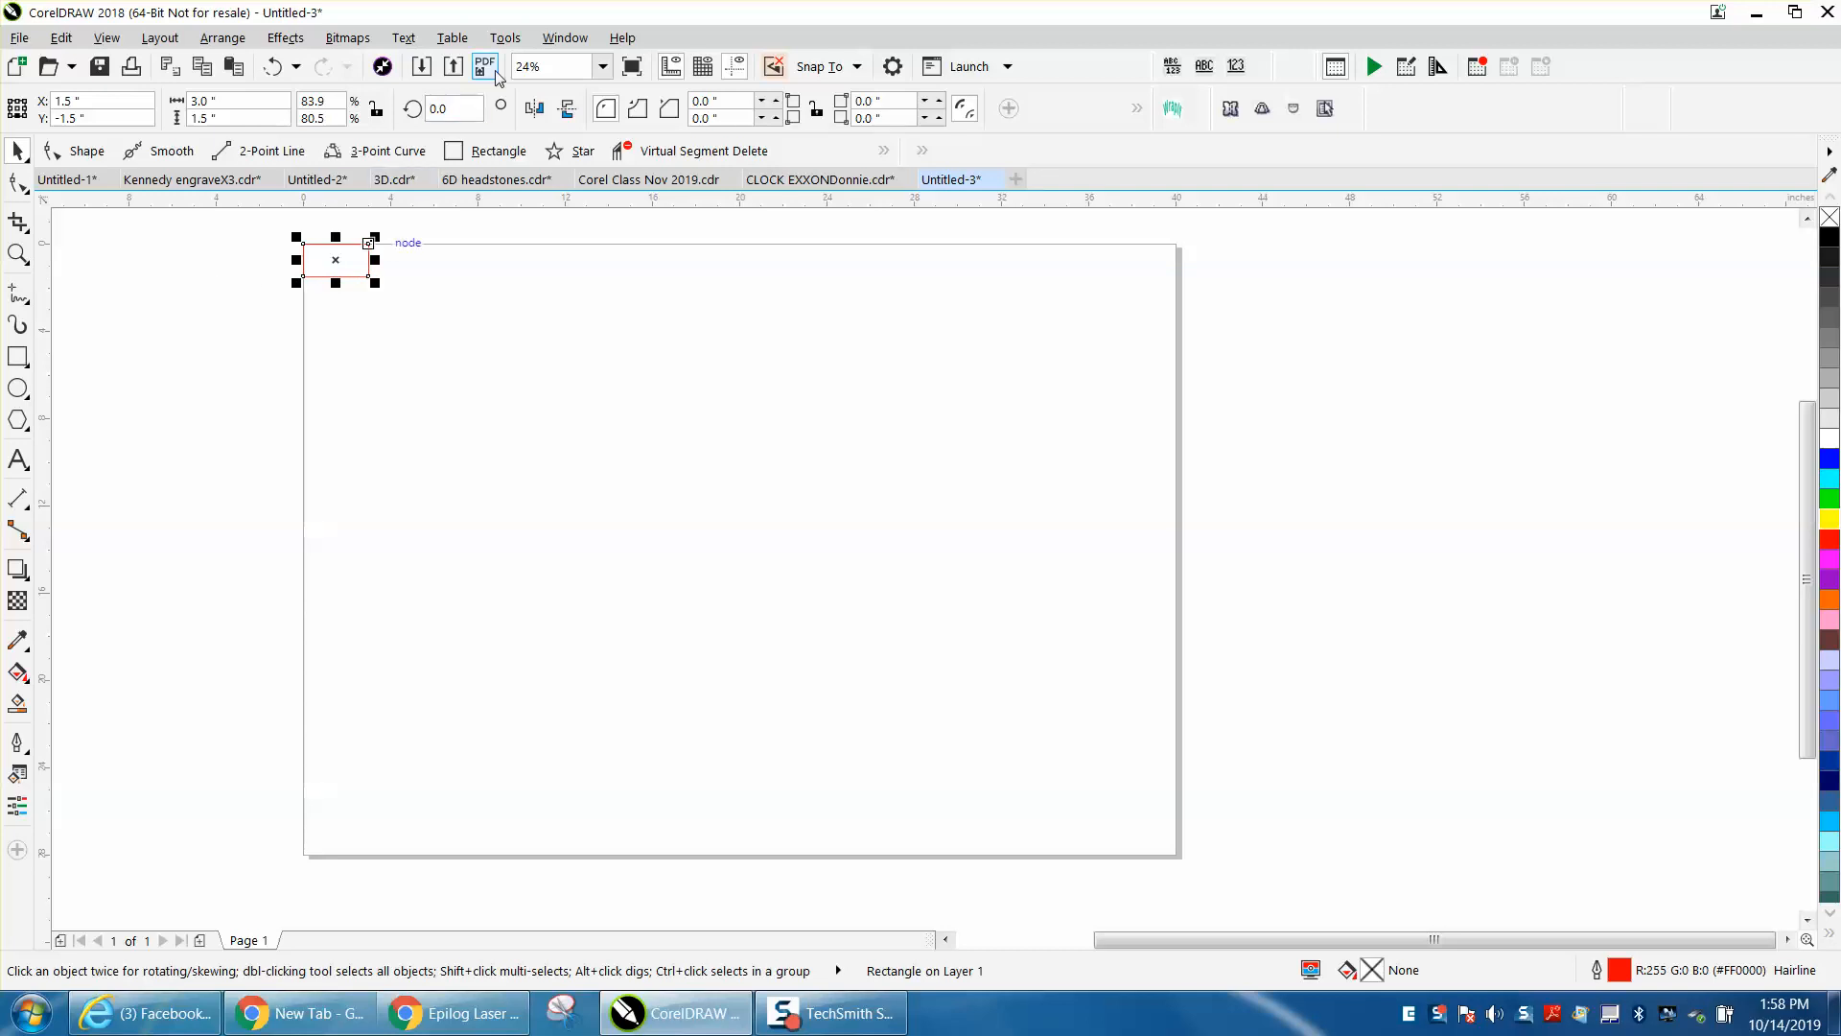
{"action": "left_click", "coordinate": [507, 41]}
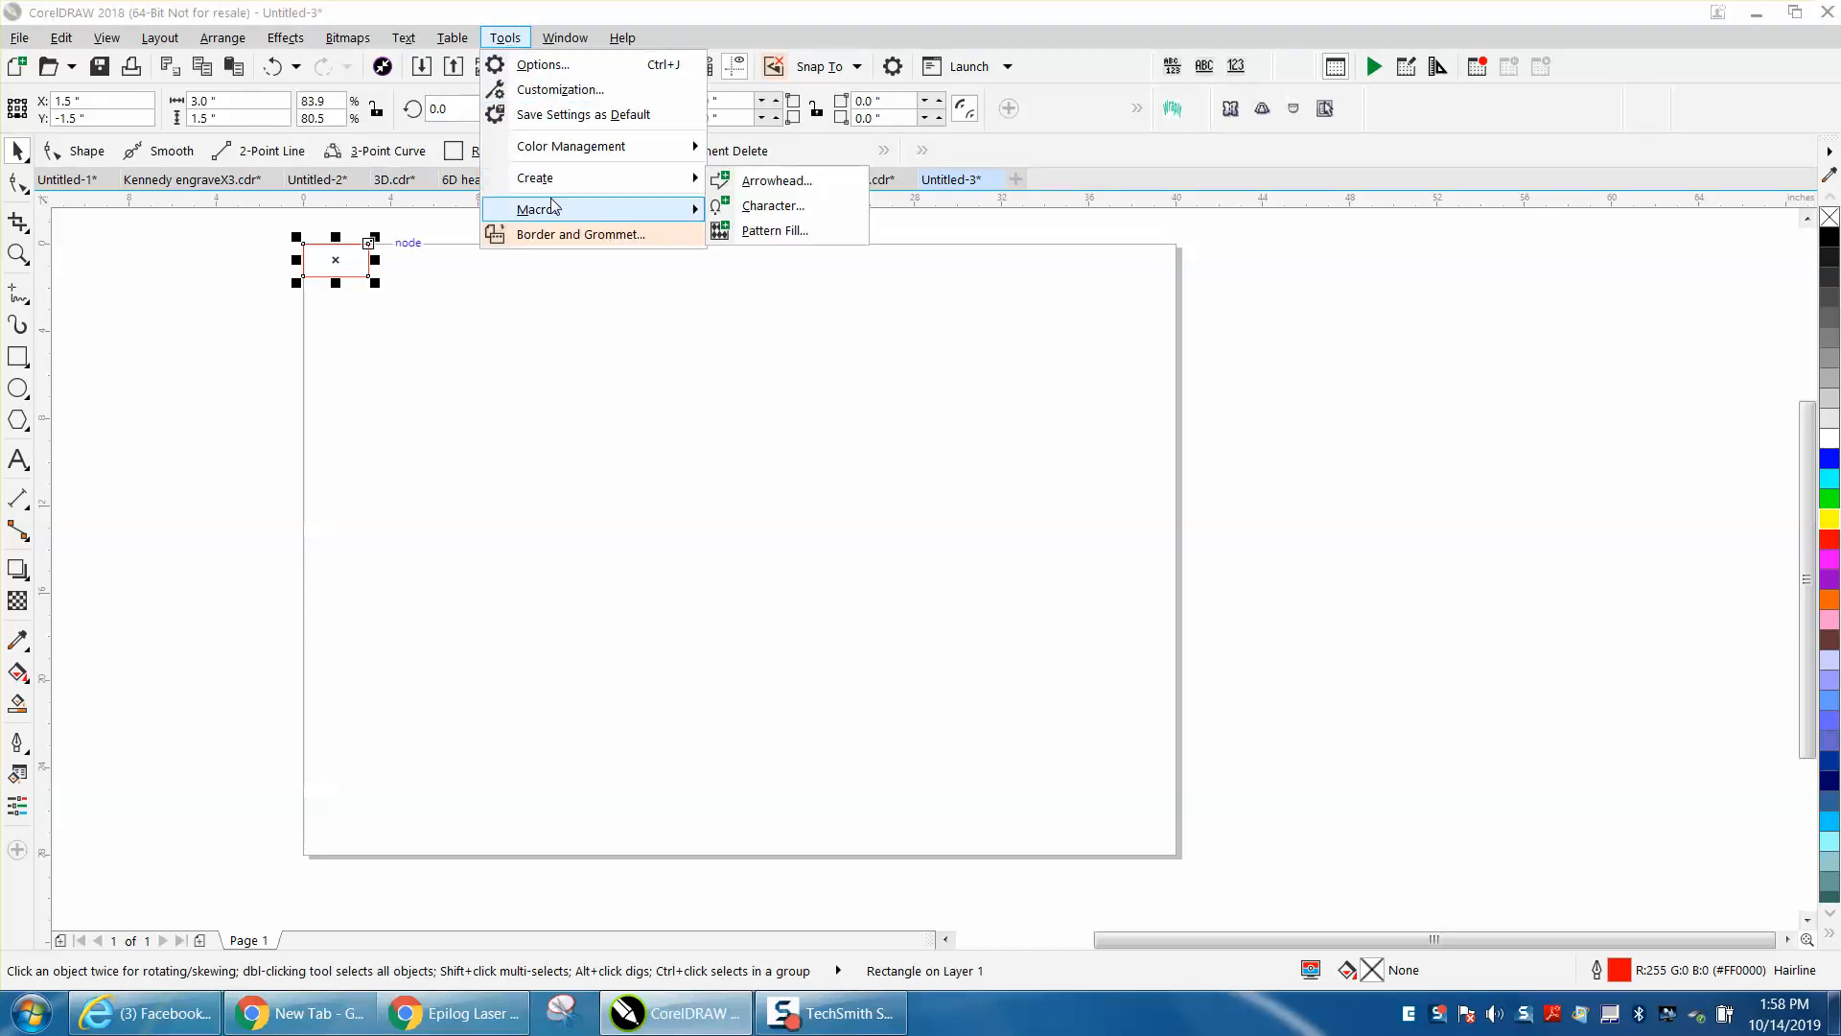
{"action": "mouse_move", "coordinate": [552, 203]}
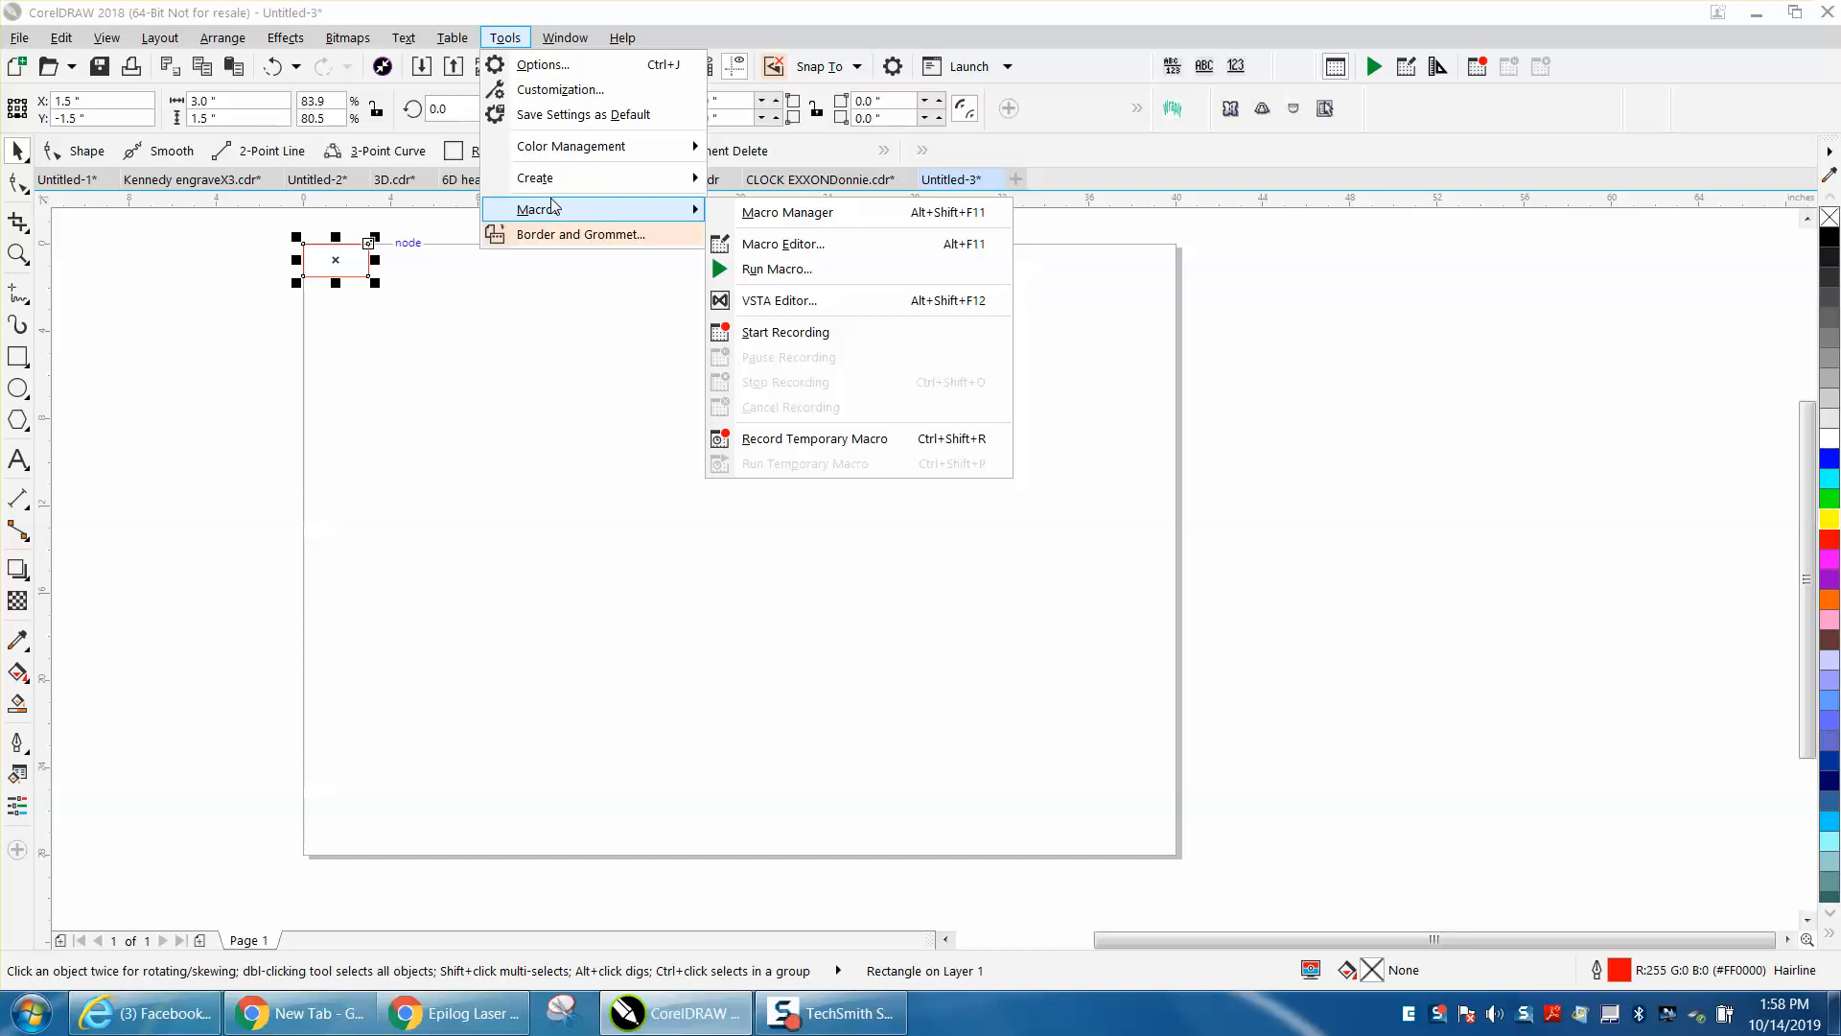
{"action": "left_click", "coordinate": [823, 213]}
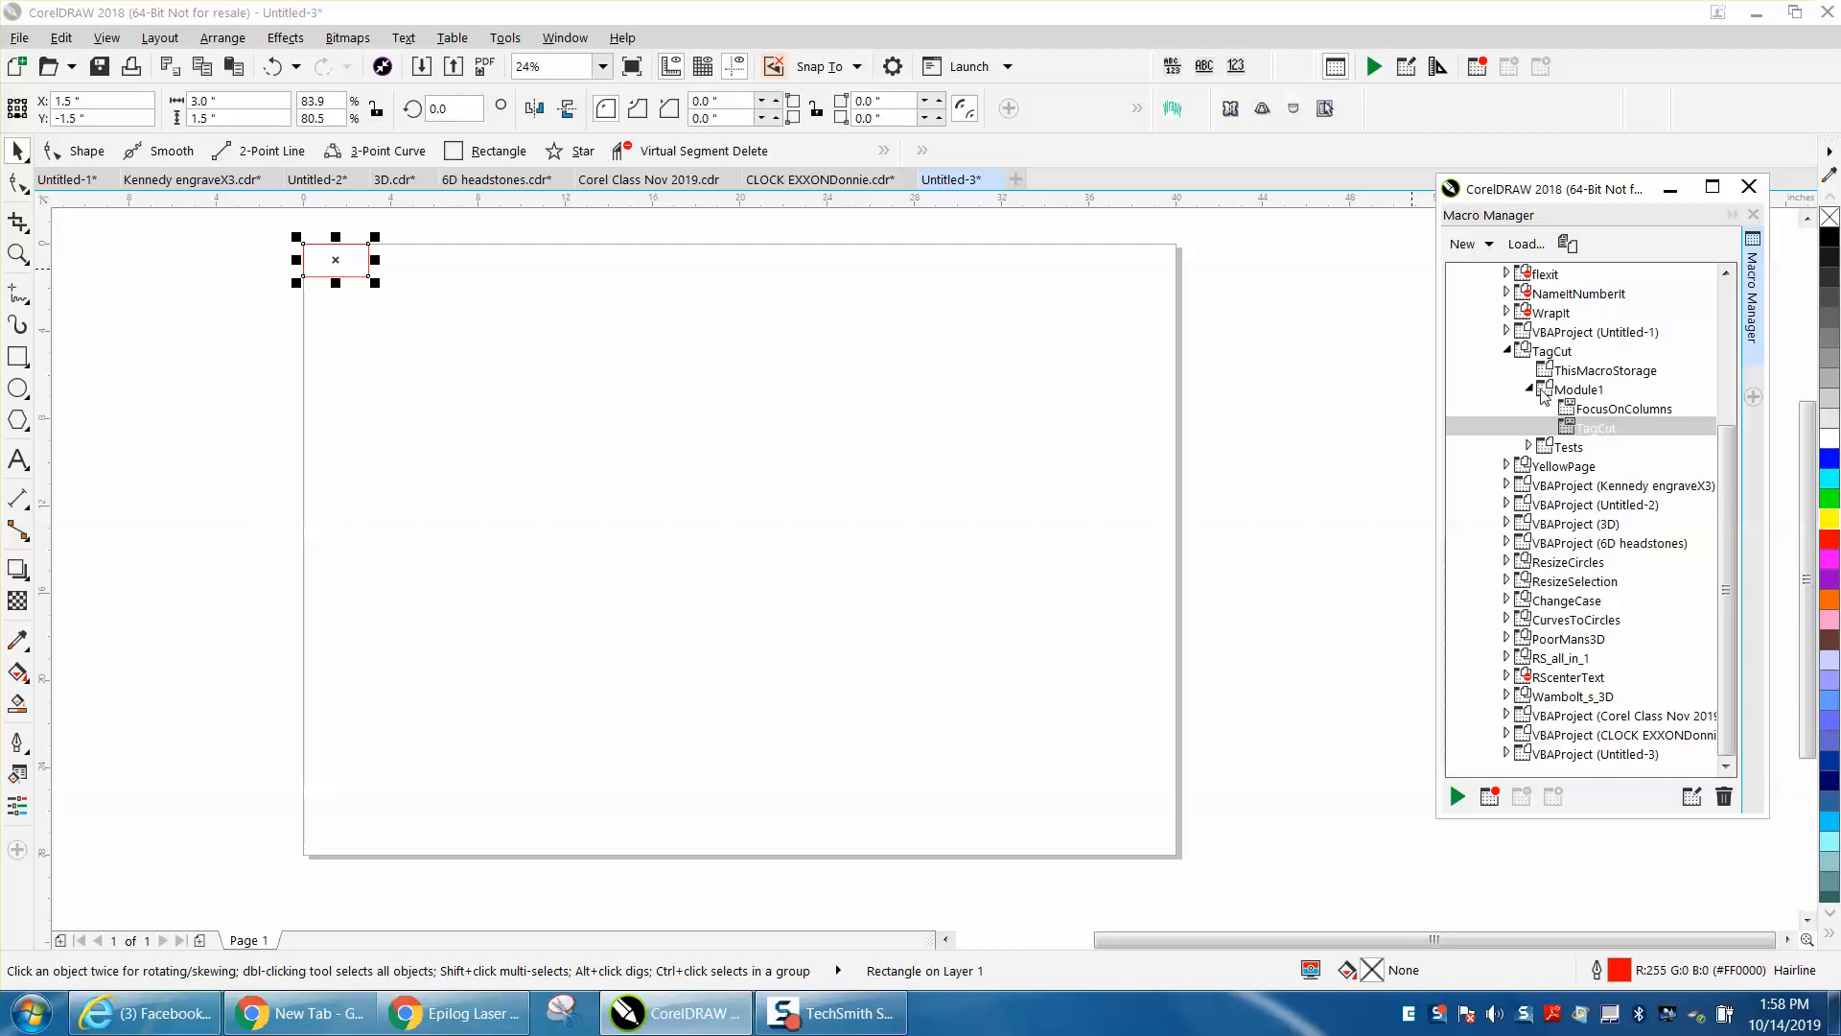
{"action": "double_click", "coordinate": [1596, 428]}
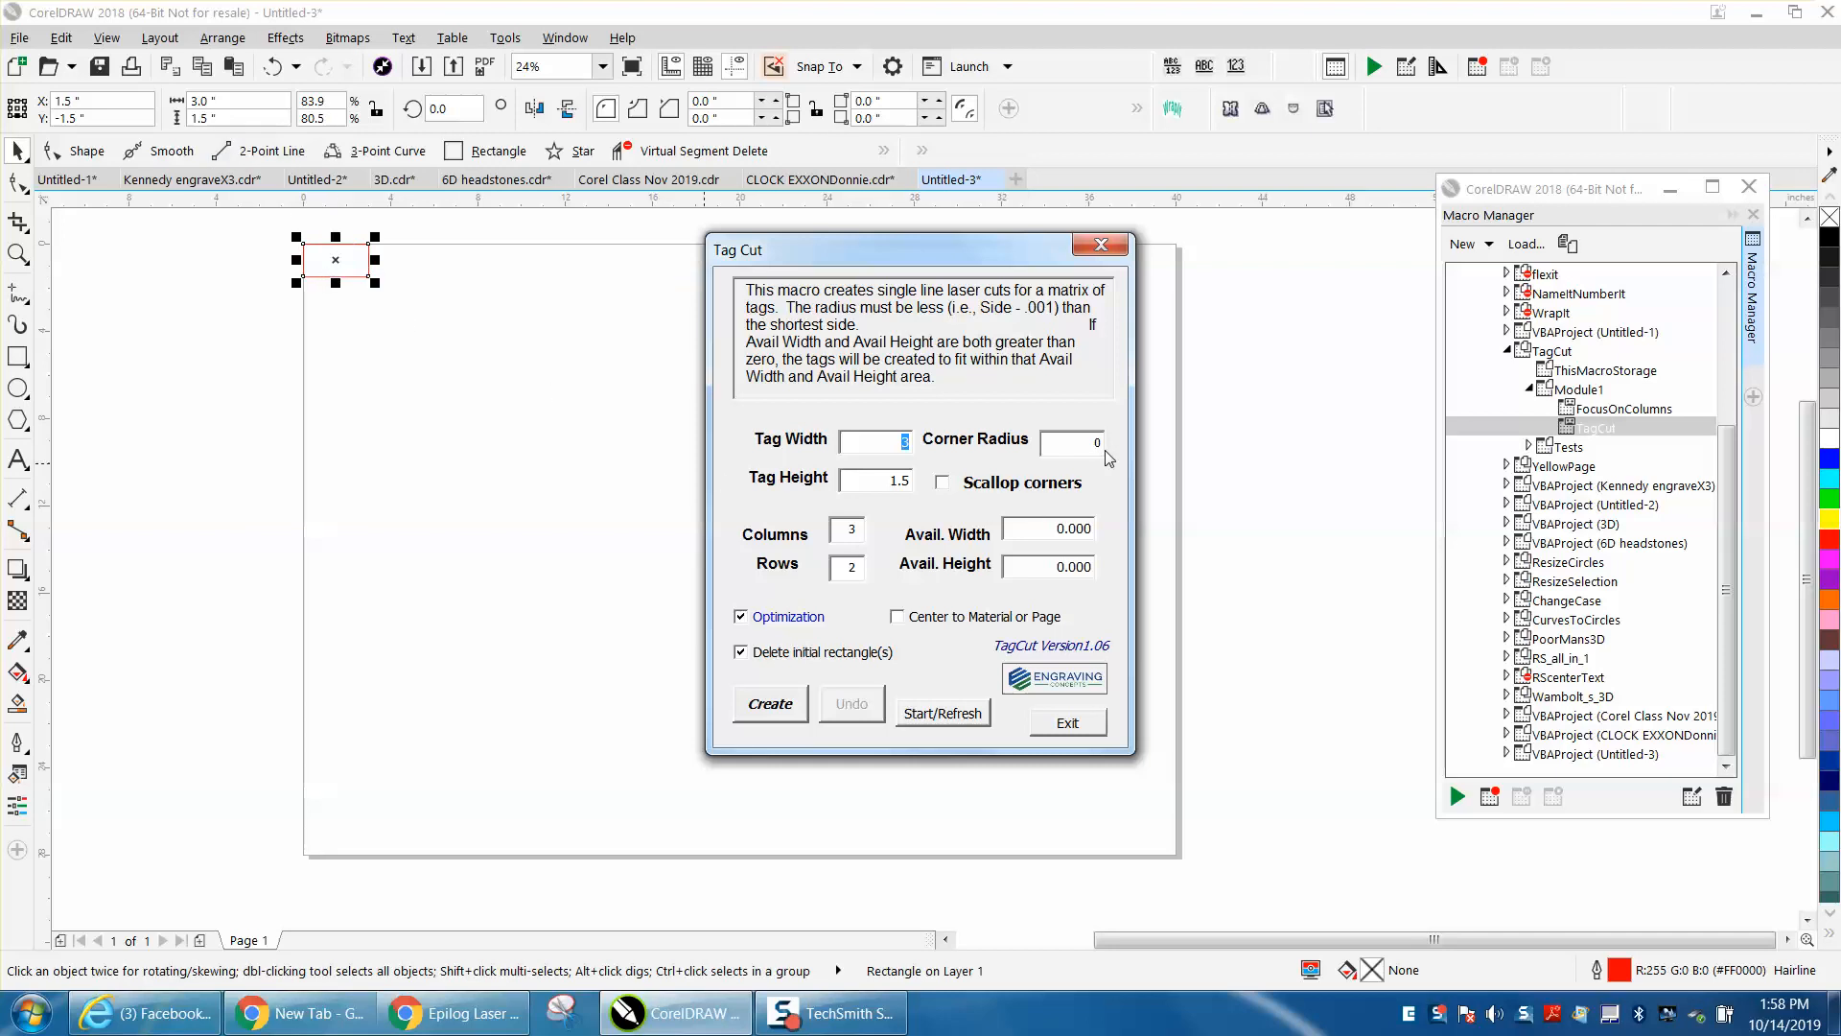
Step: Set the tags' corner radius to .125 in the Tag Cut macro
{"action": "left_click_drag", "start_coordinate": [1100, 441], "coordinate": [1085, 447]}
{"action": "type", "text": "1."}
{"action": "key", "text": "BackSpace"}
{"action": "key", "text": "BackSpace"}
{"action": "type", "text": ".125"}
Step: Set the tag matrix to 10 columns and 15 rows, create it, and close the Tag Cut dialog
{"action": "left_click_drag", "start_coordinate": [862, 531], "coordinate": [831, 534]}
{"action": "type", "text": "10"}
{"action": "left_click_drag", "start_coordinate": [853, 566], "coordinate": [828, 568]}
{"action": "type", "text": "15"}
{"action": "left_click", "coordinate": [781, 710]}
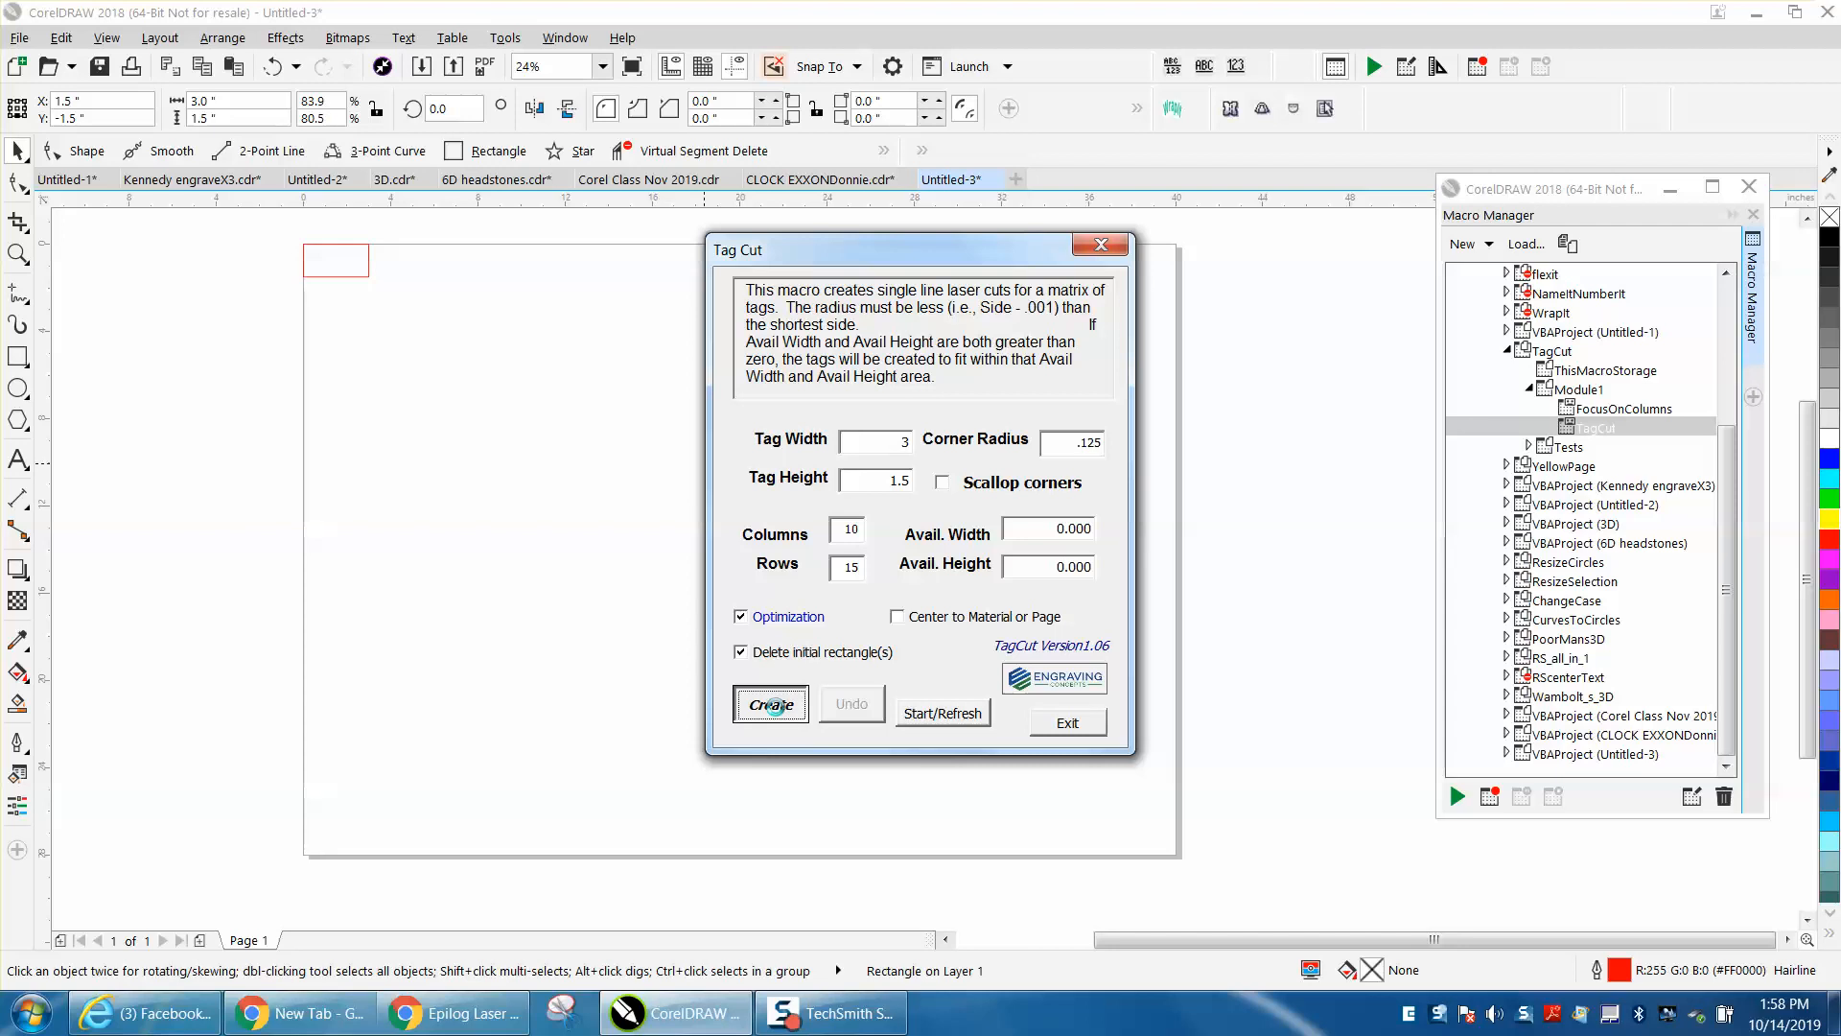
{"action": "left_click", "coordinate": [1101, 245]}
Step: Inspect the rounded corners and shared cut lines of the tags in the generated grid
{"action": "left_click", "coordinate": [17, 254]}
{"action": "left_click_drag", "start_coordinate": [283, 238], "coordinate": [428, 317]}
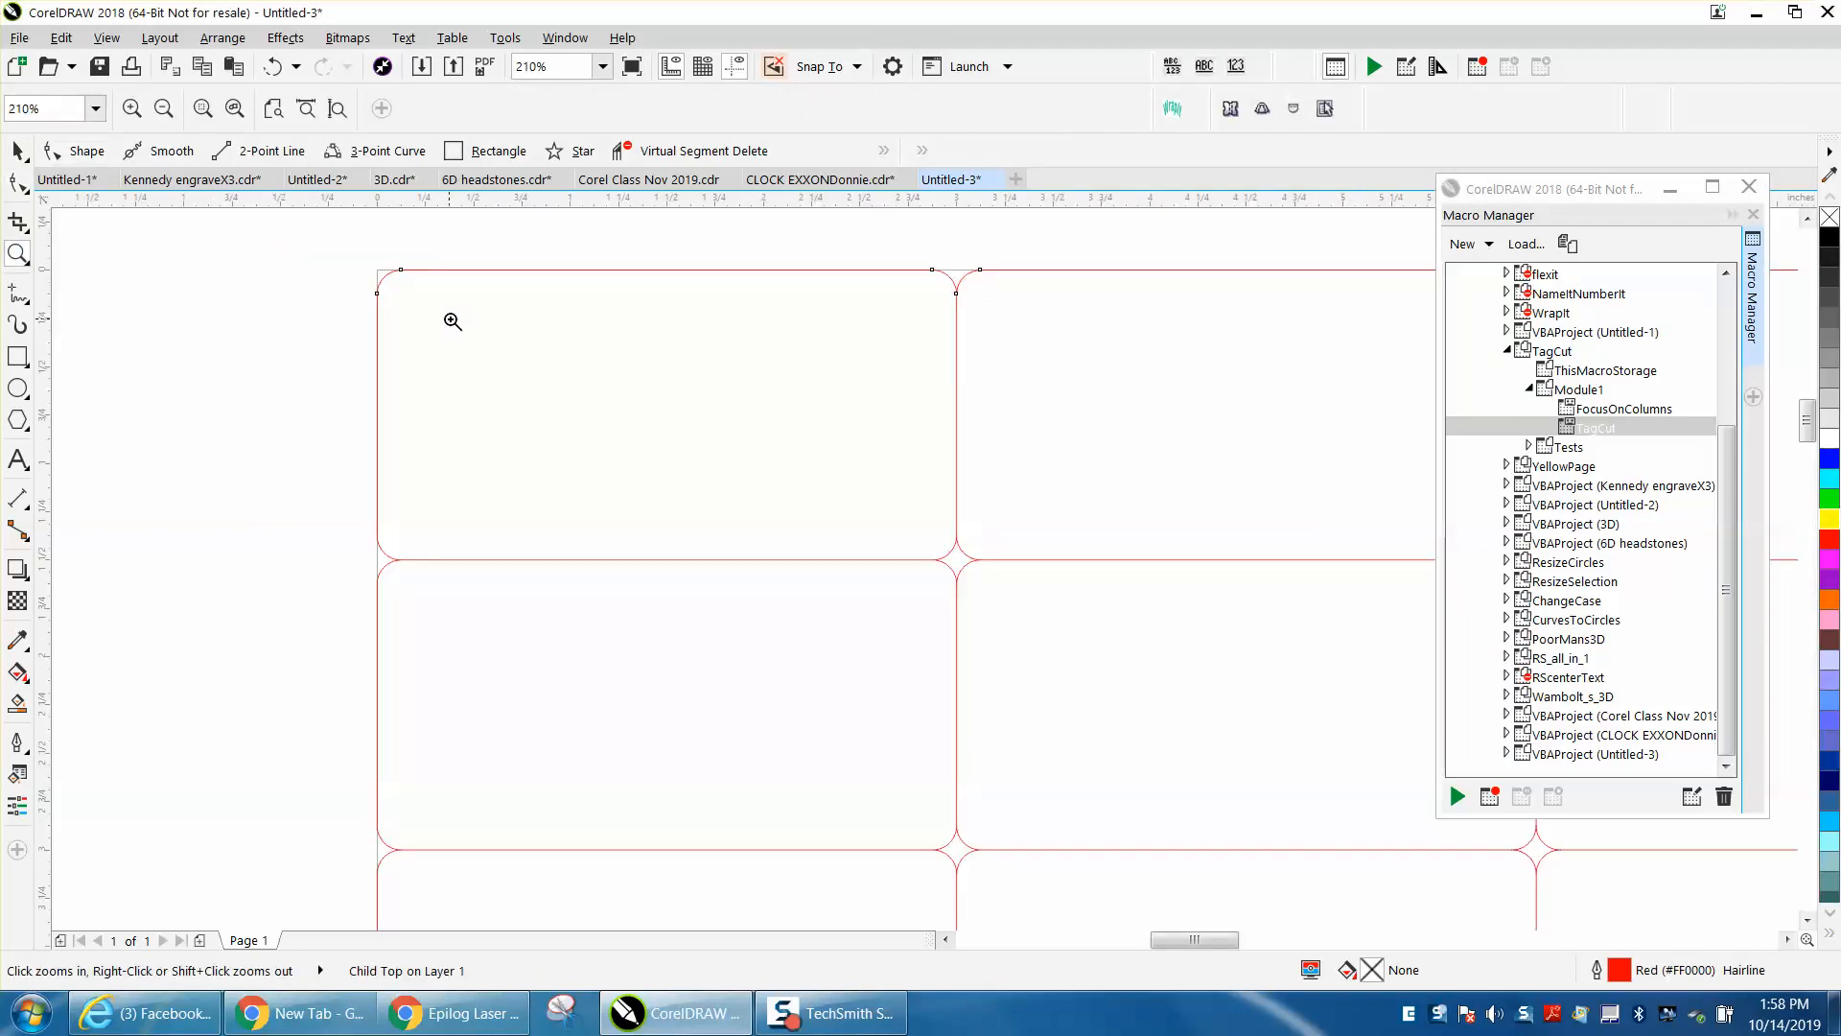
{"action": "left_click", "coordinate": [18, 151]}
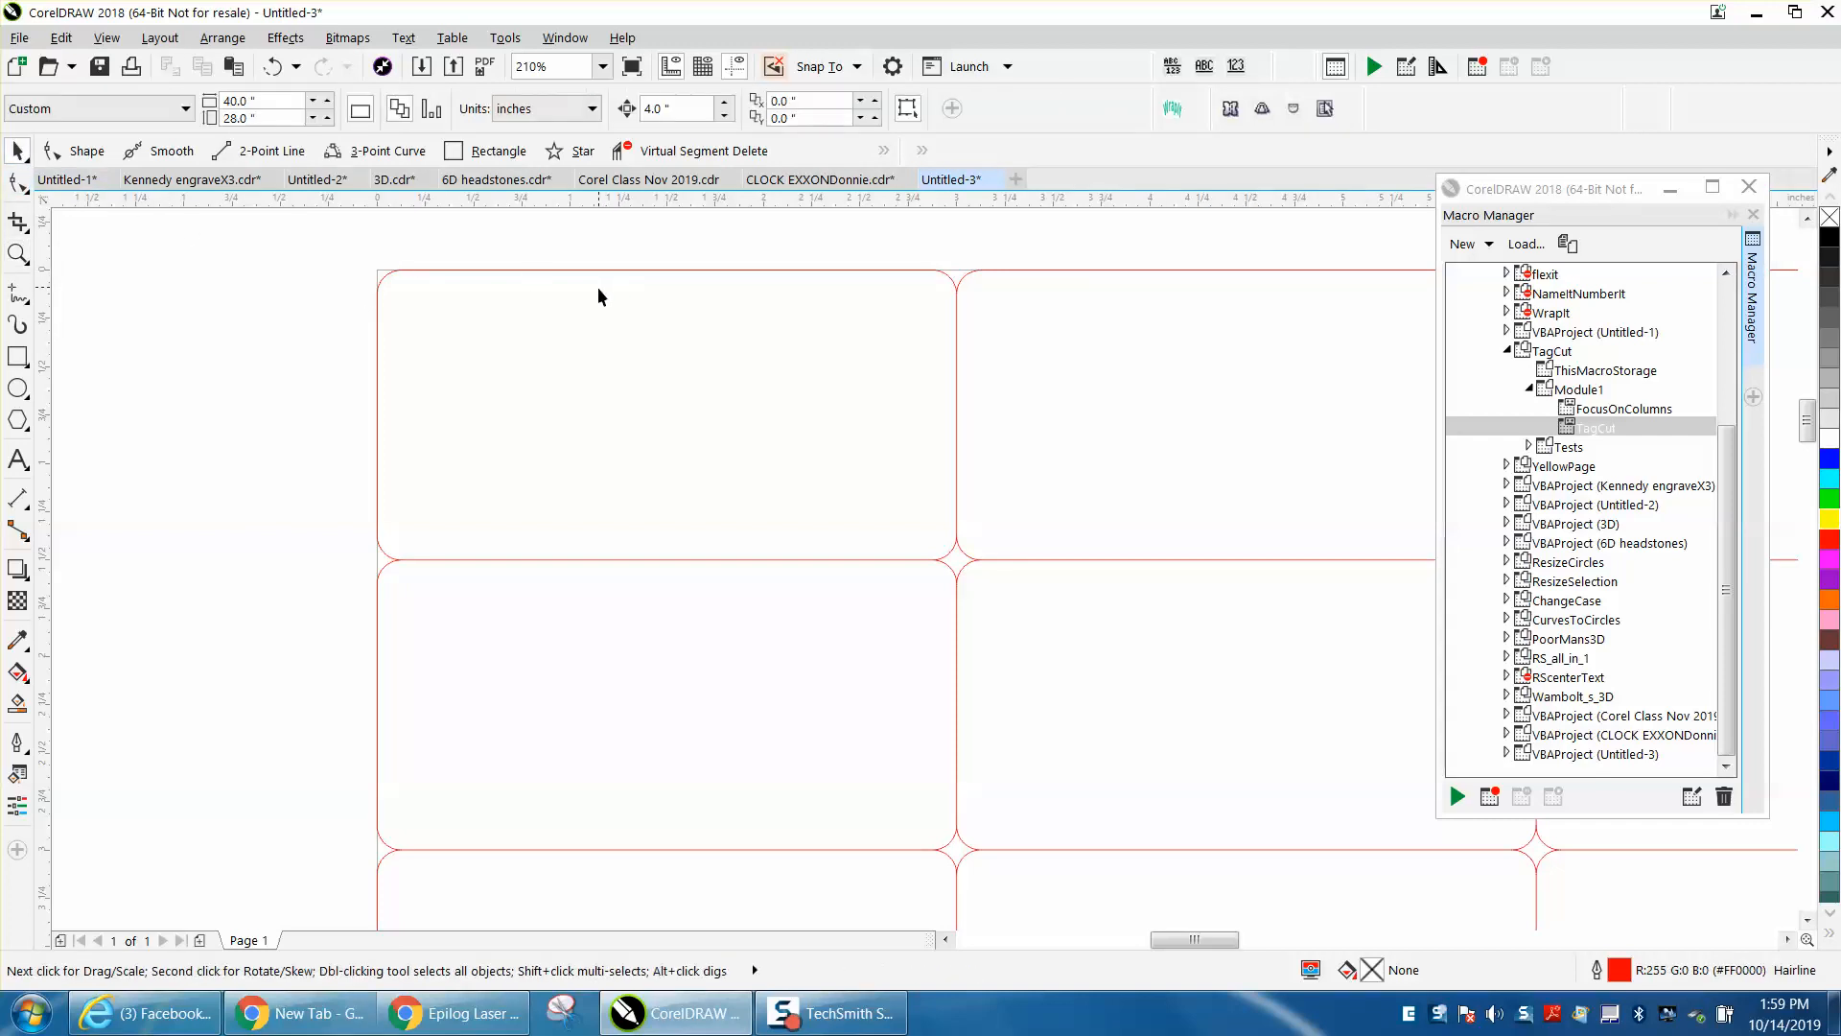
{"action": "scroll", "coordinate": [791, 488], "scroll_direction": "down", "scroll_amount": 4}
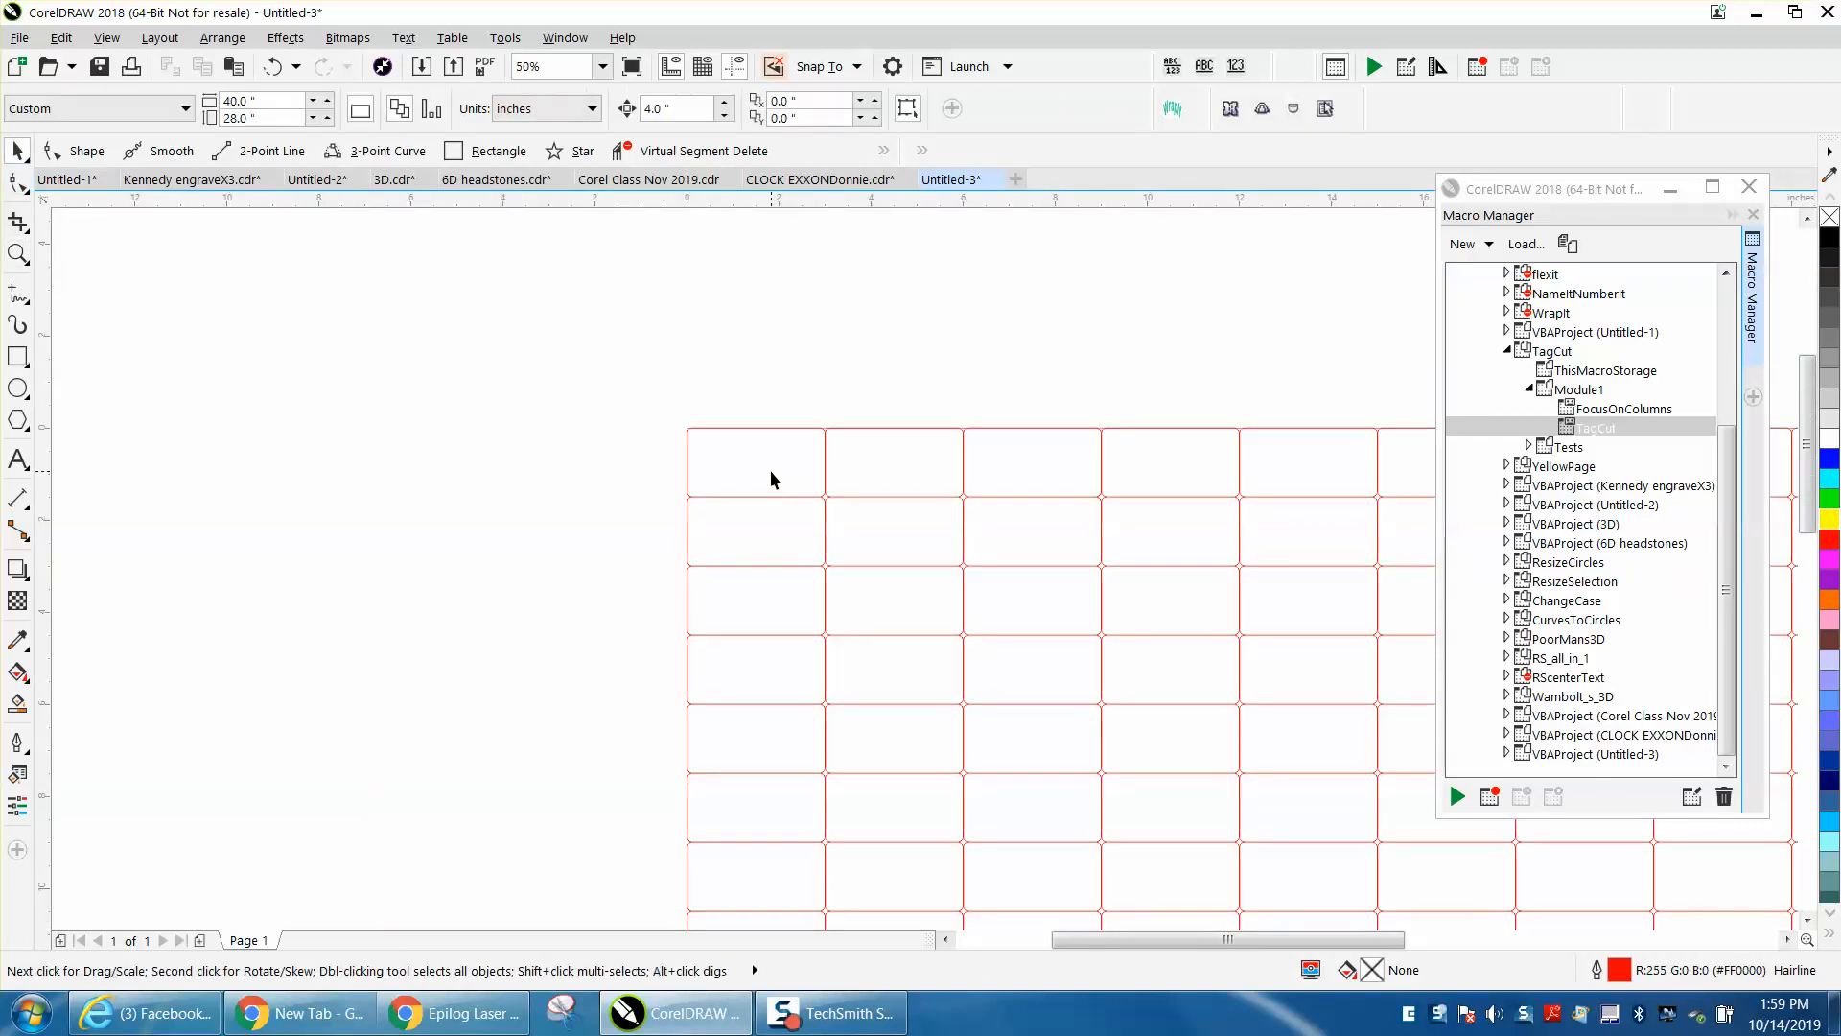
{"action": "left_click", "coordinate": [17, 254]}
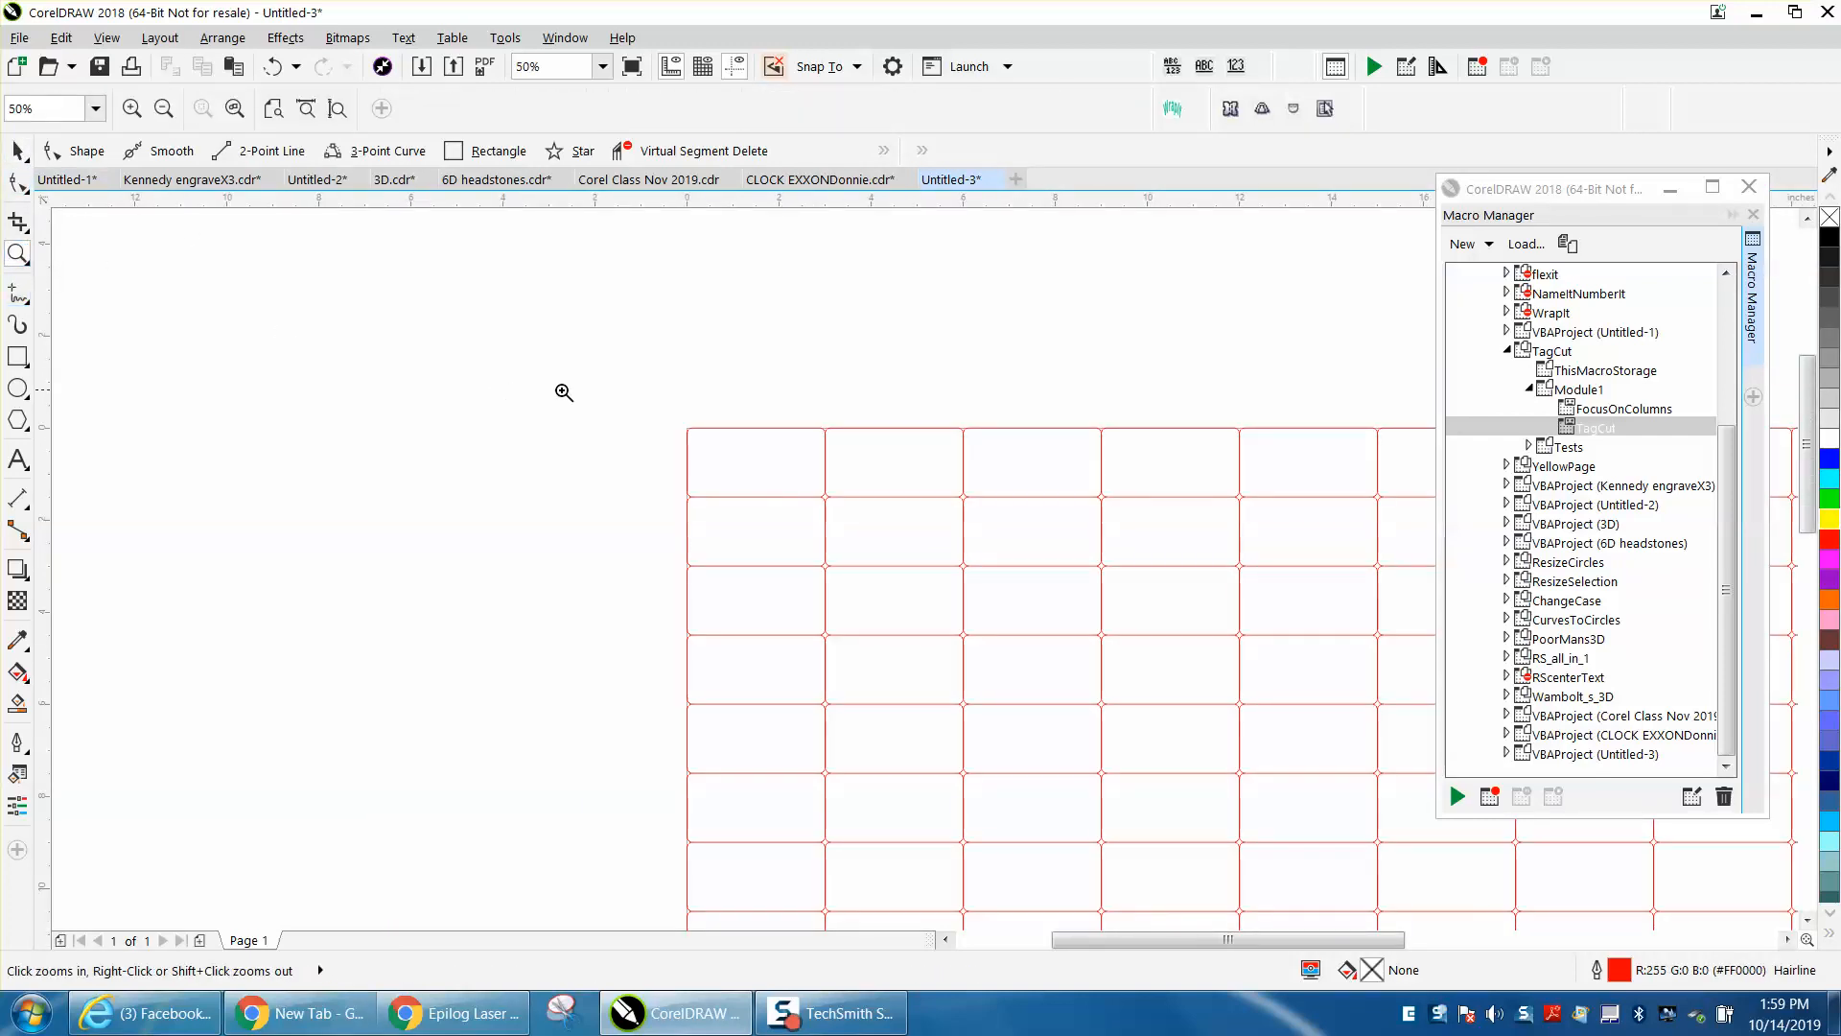
{"action": "left_click", "coordinate": [19, 150]}
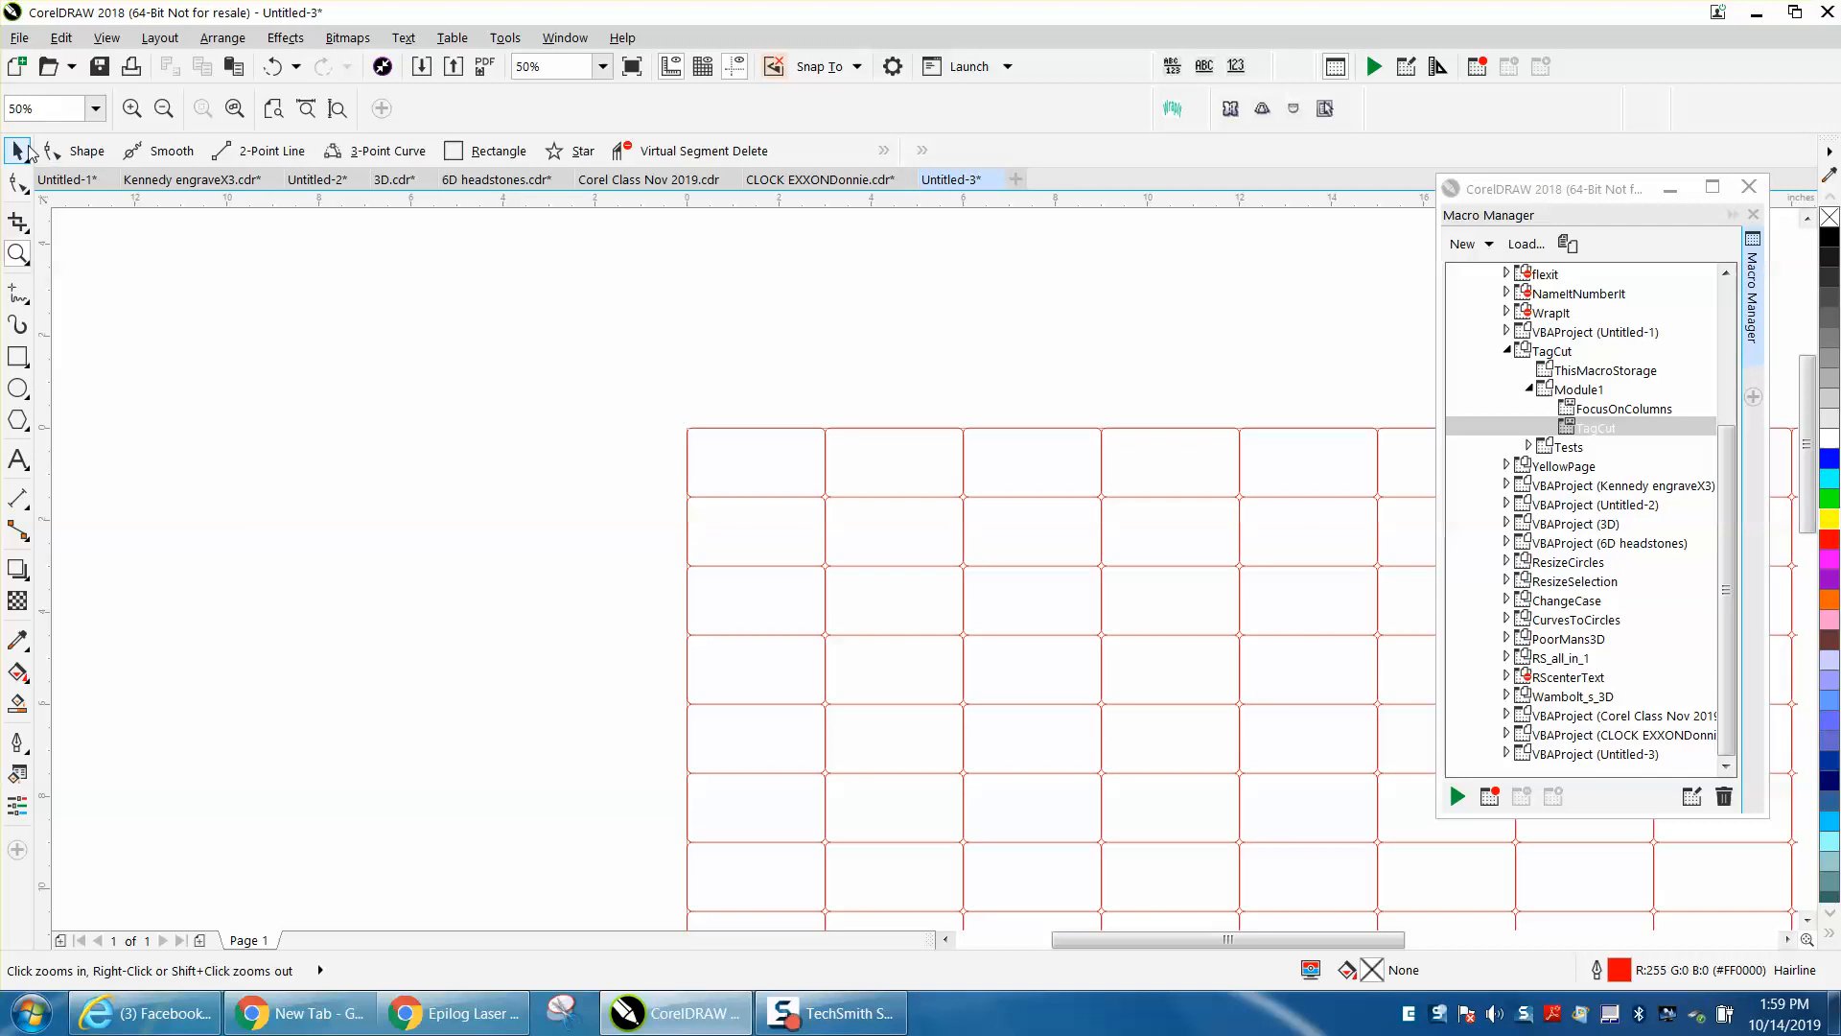
Step: Ungroup the tag grid and select the horizontal cut line beneath its first tag
{"action": "left_click", "coordinate": [749, 432]}
{"action": "scroll", "coordinate": [614, 388], "scroll_direction": "down", "scroll_amount": 2}
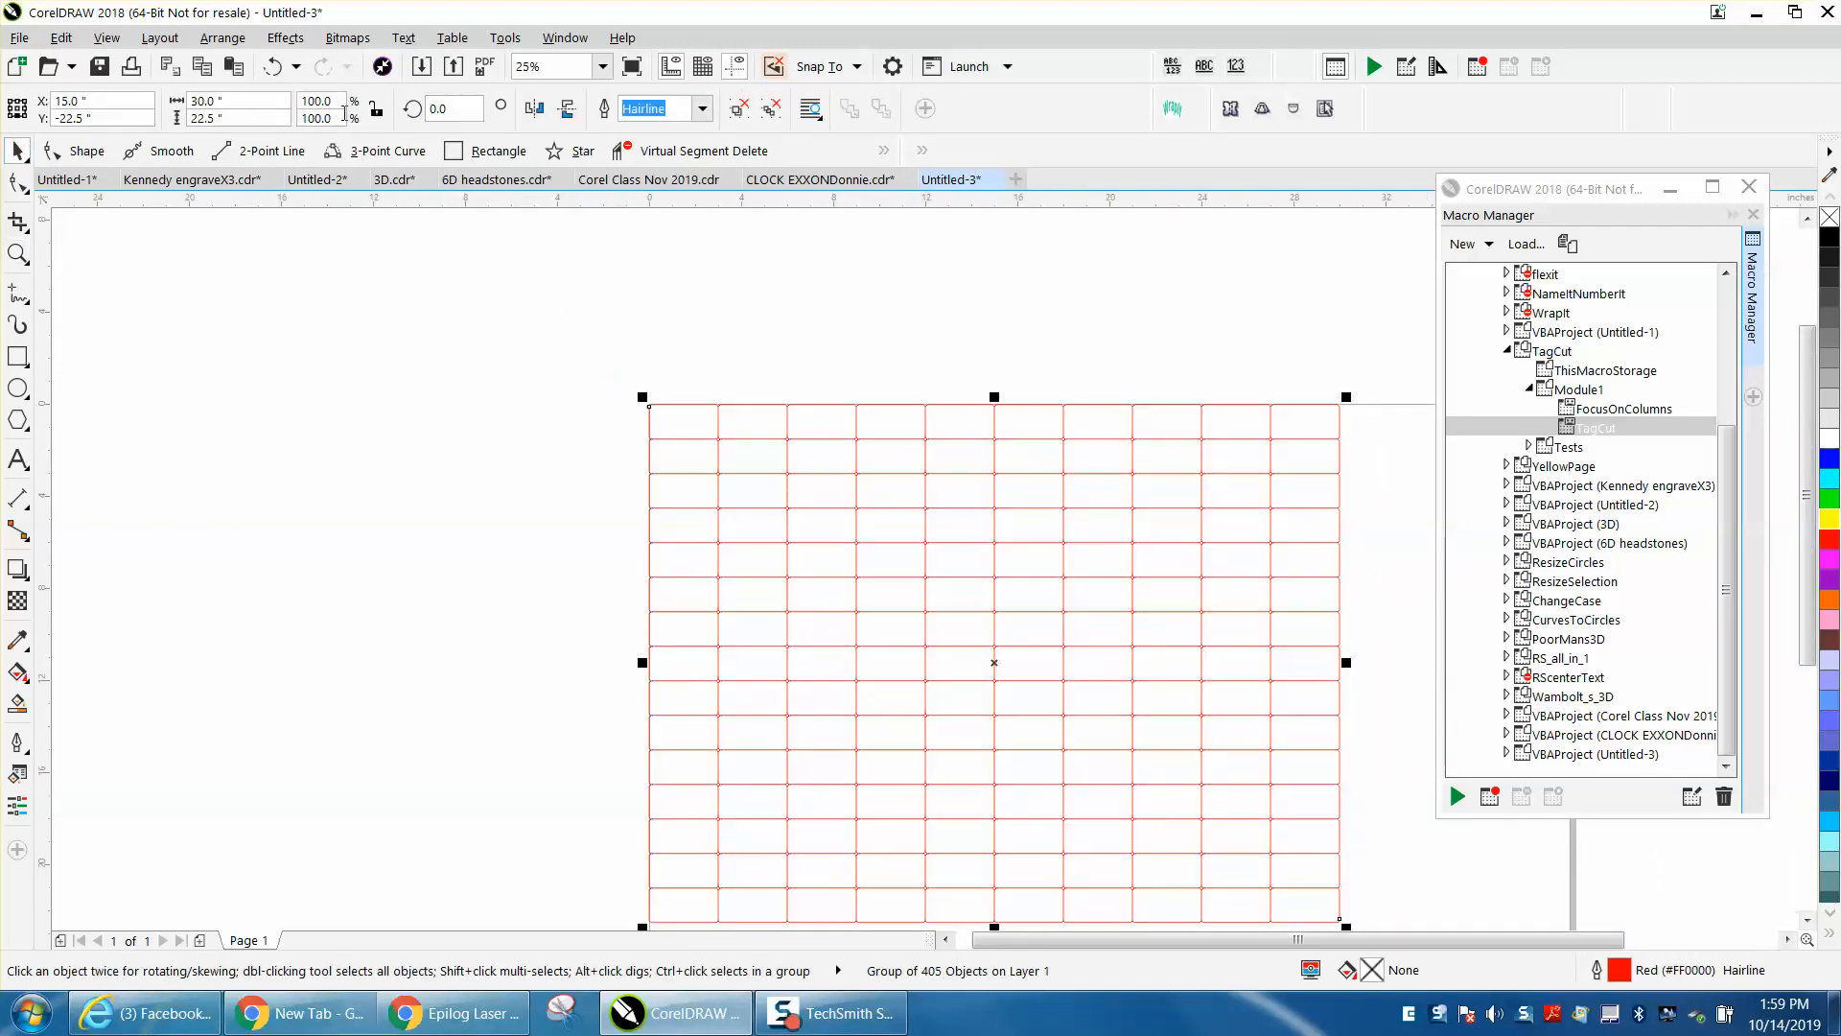
{"action": "left_click", "coordinate": [223, 37]}
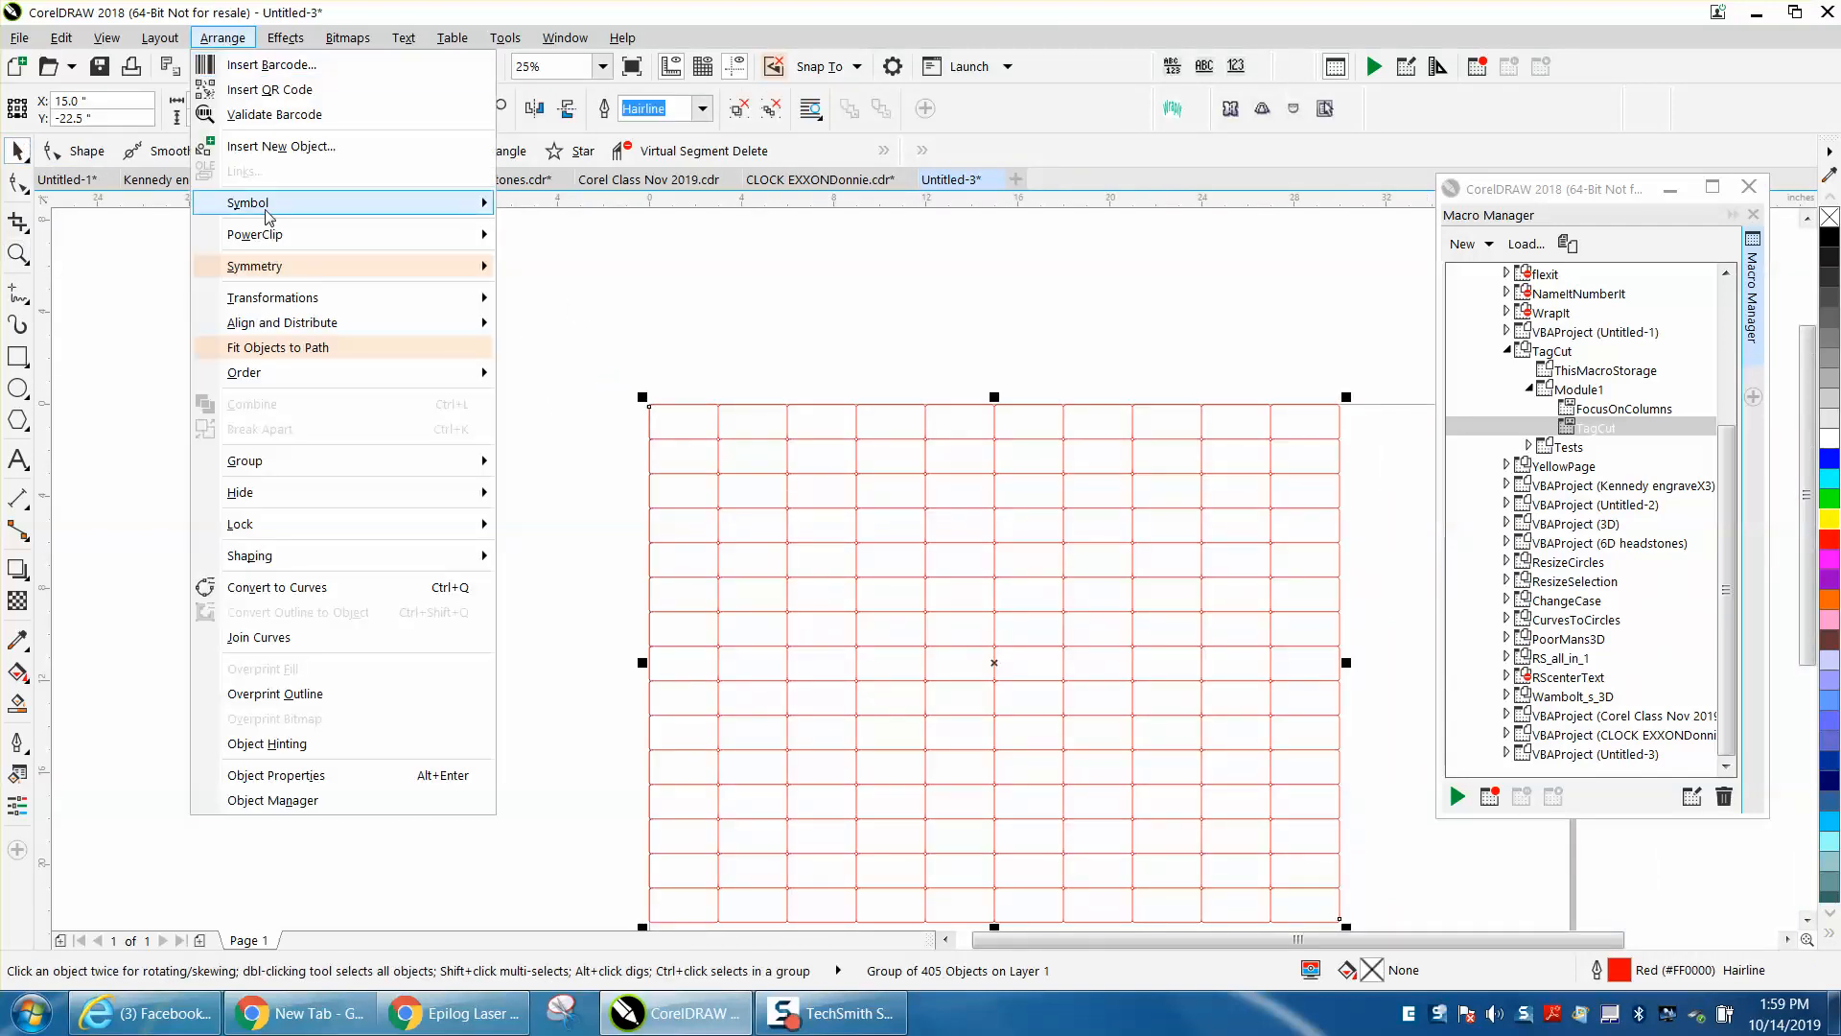
{"action": "mouse_move", "coordinate": [296, 462]}
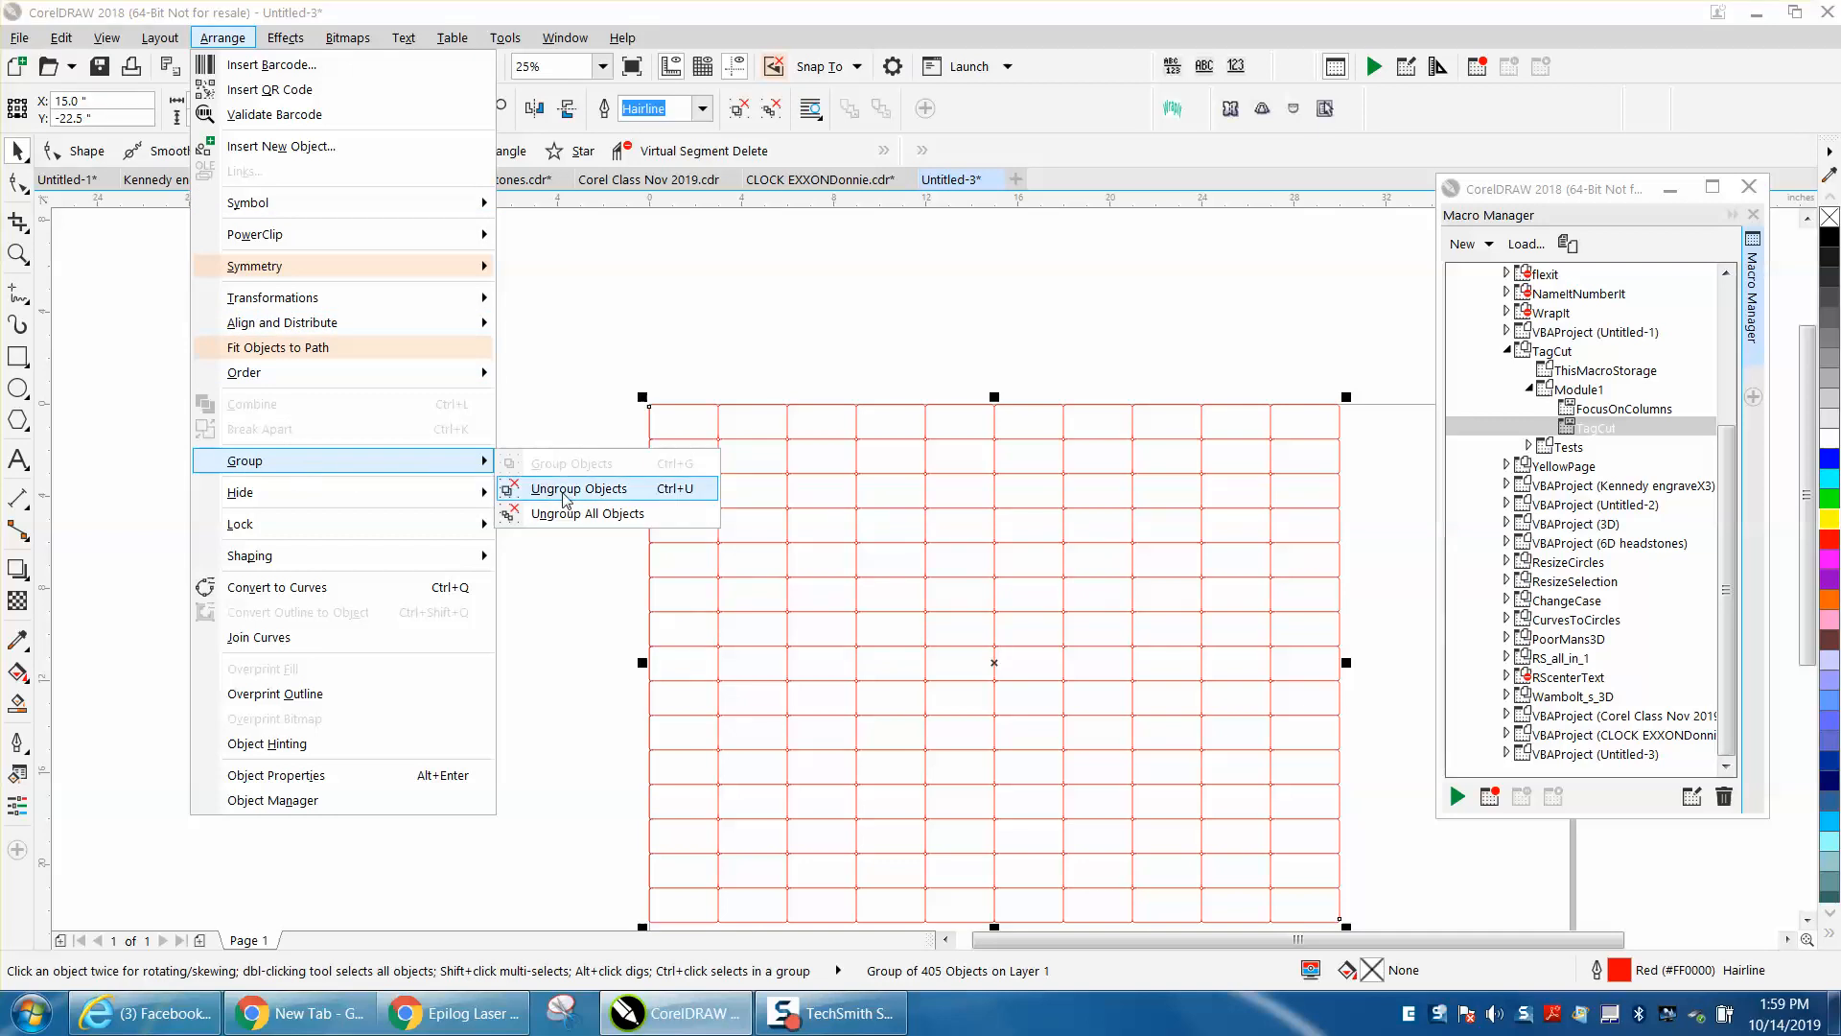
{"action": "left_click", "coordinate": [513, 483]}
{"action": "left_click", "coordinate": [687, 438]}
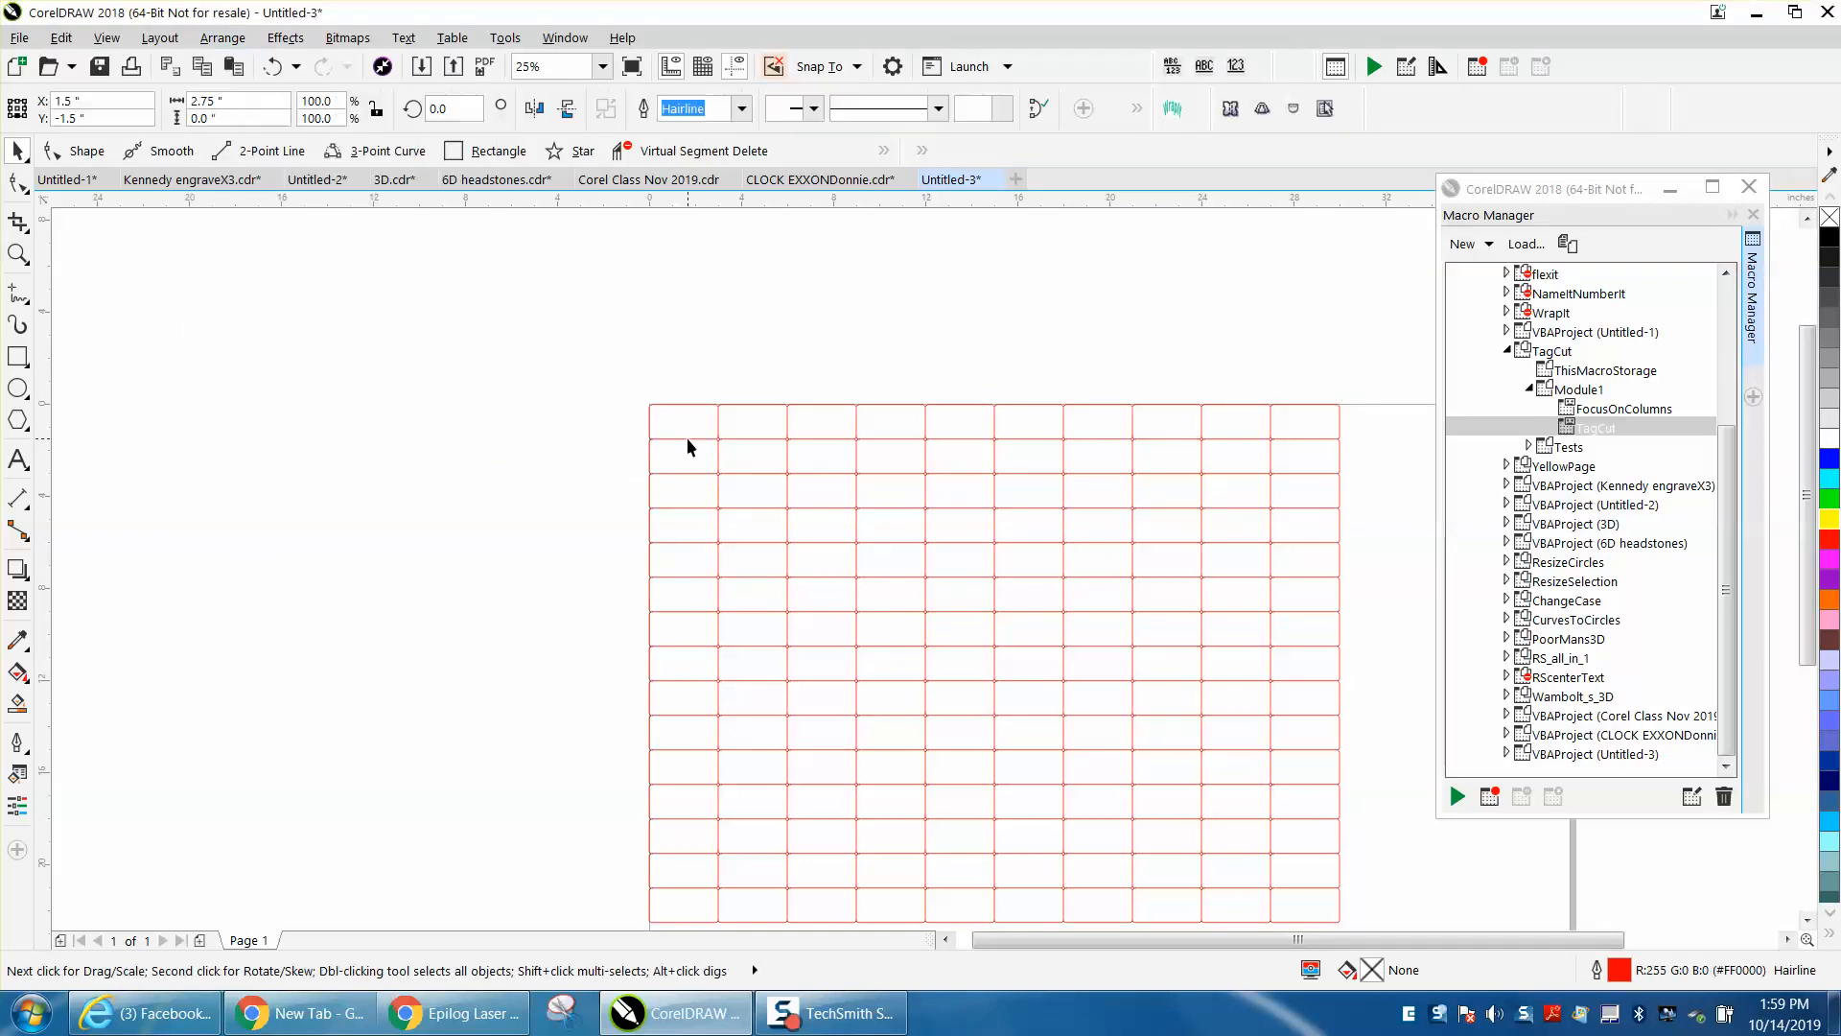
Step: Pull the cut line beneath the first tag, the top border line, the adjoining vertical line and the corner star out of the grid
{"action": "left_click_drag", "start_coordinate": [688, 439], "coordinate": [543, 339]}
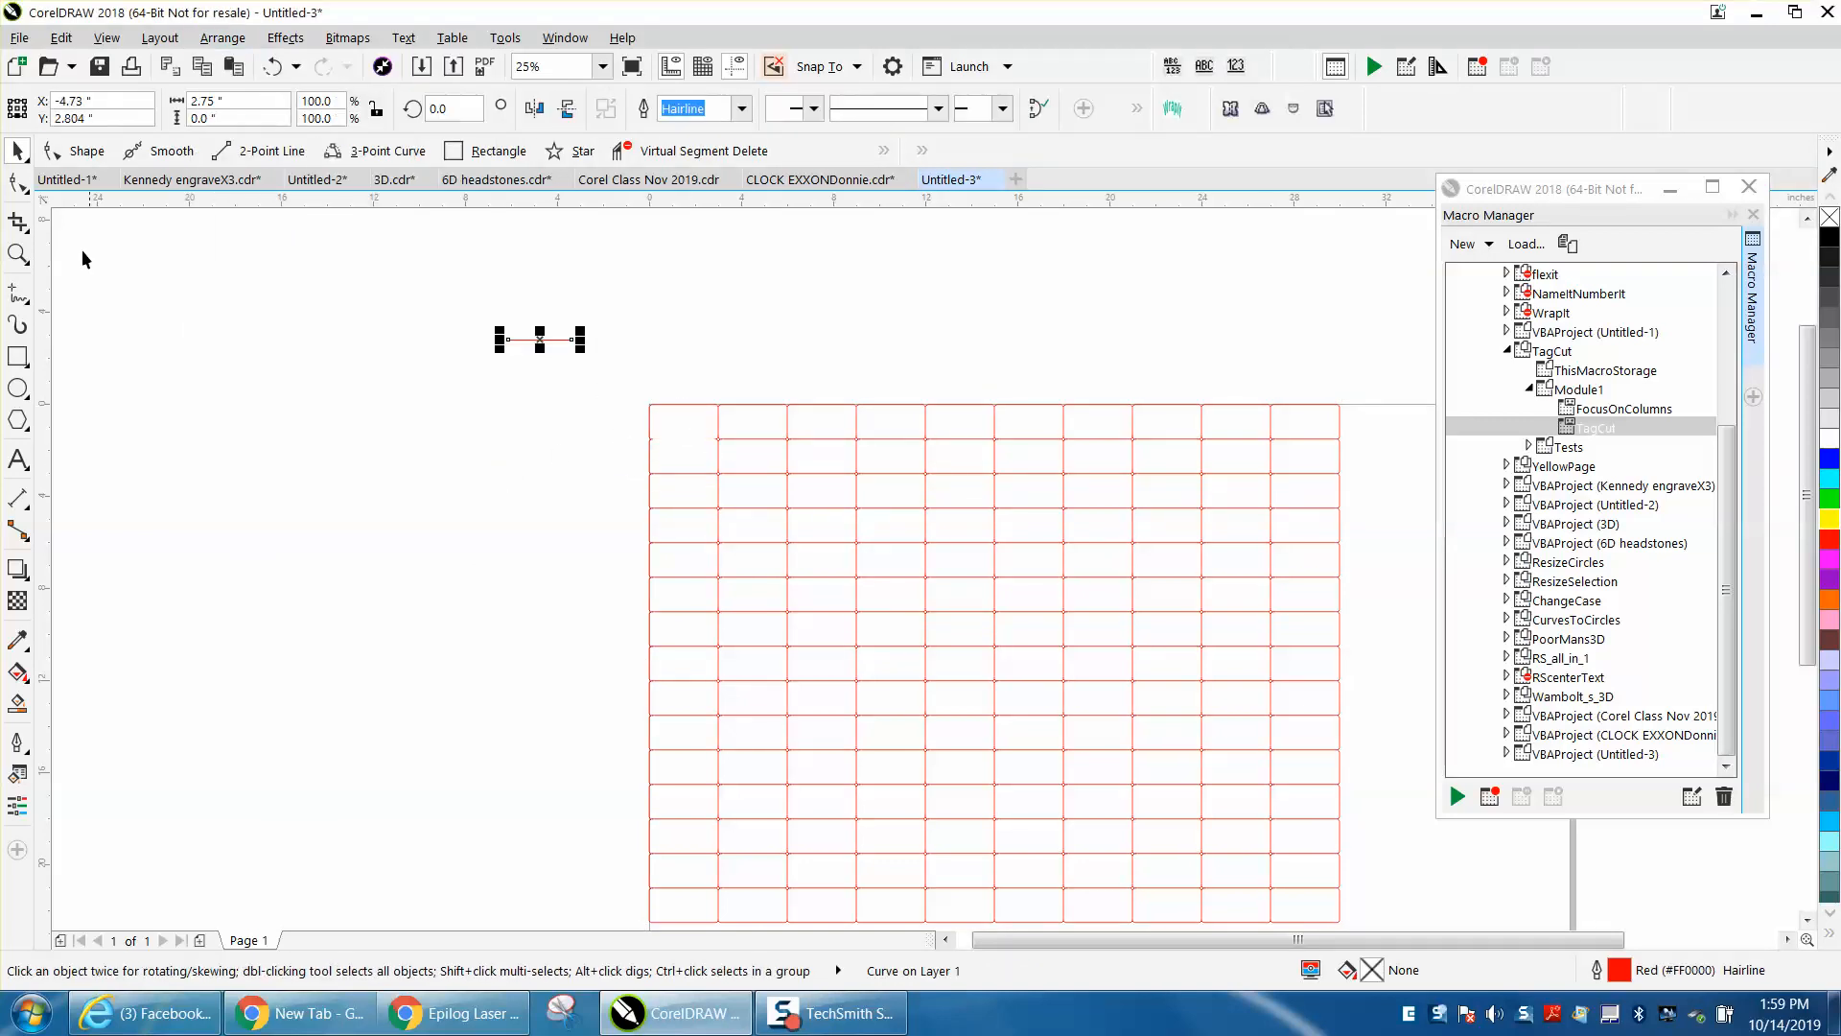
{"action": "left_click", "coordinate": [8, 254]}
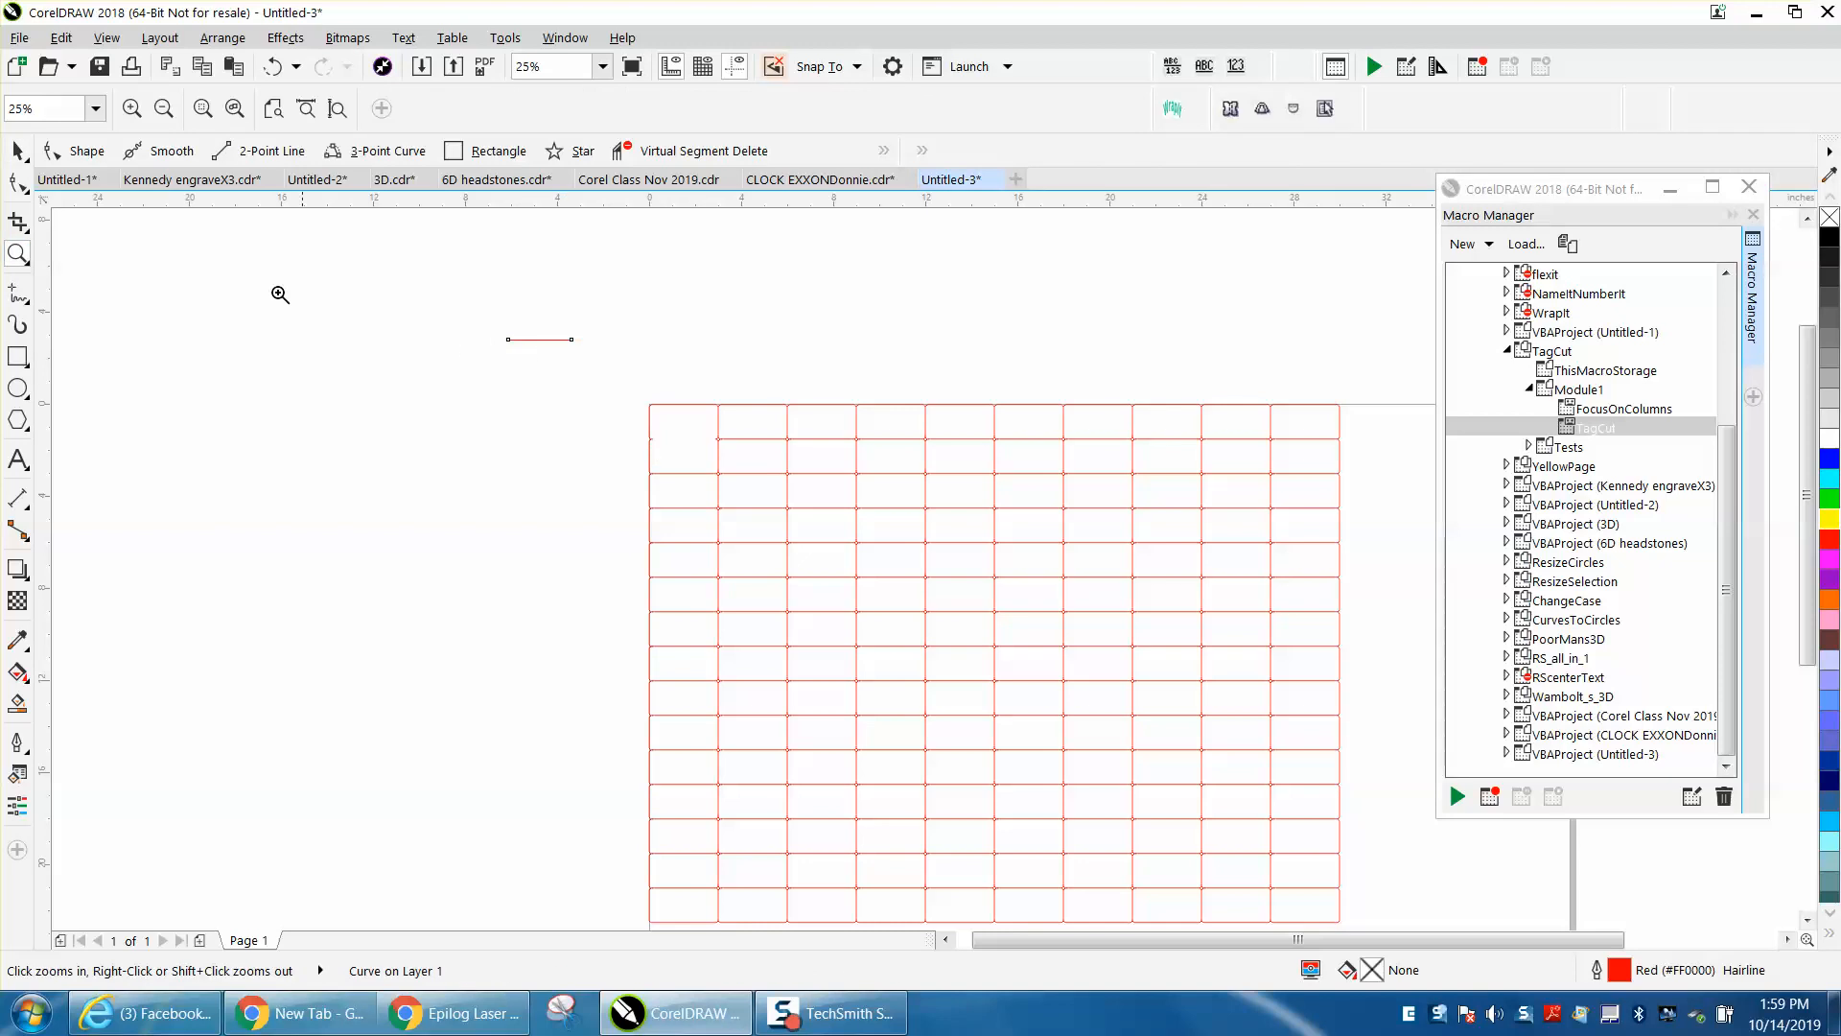
{"action": "left_click_drag", "start_coordinate": [619, 383], "coordinate": [902, 502]}
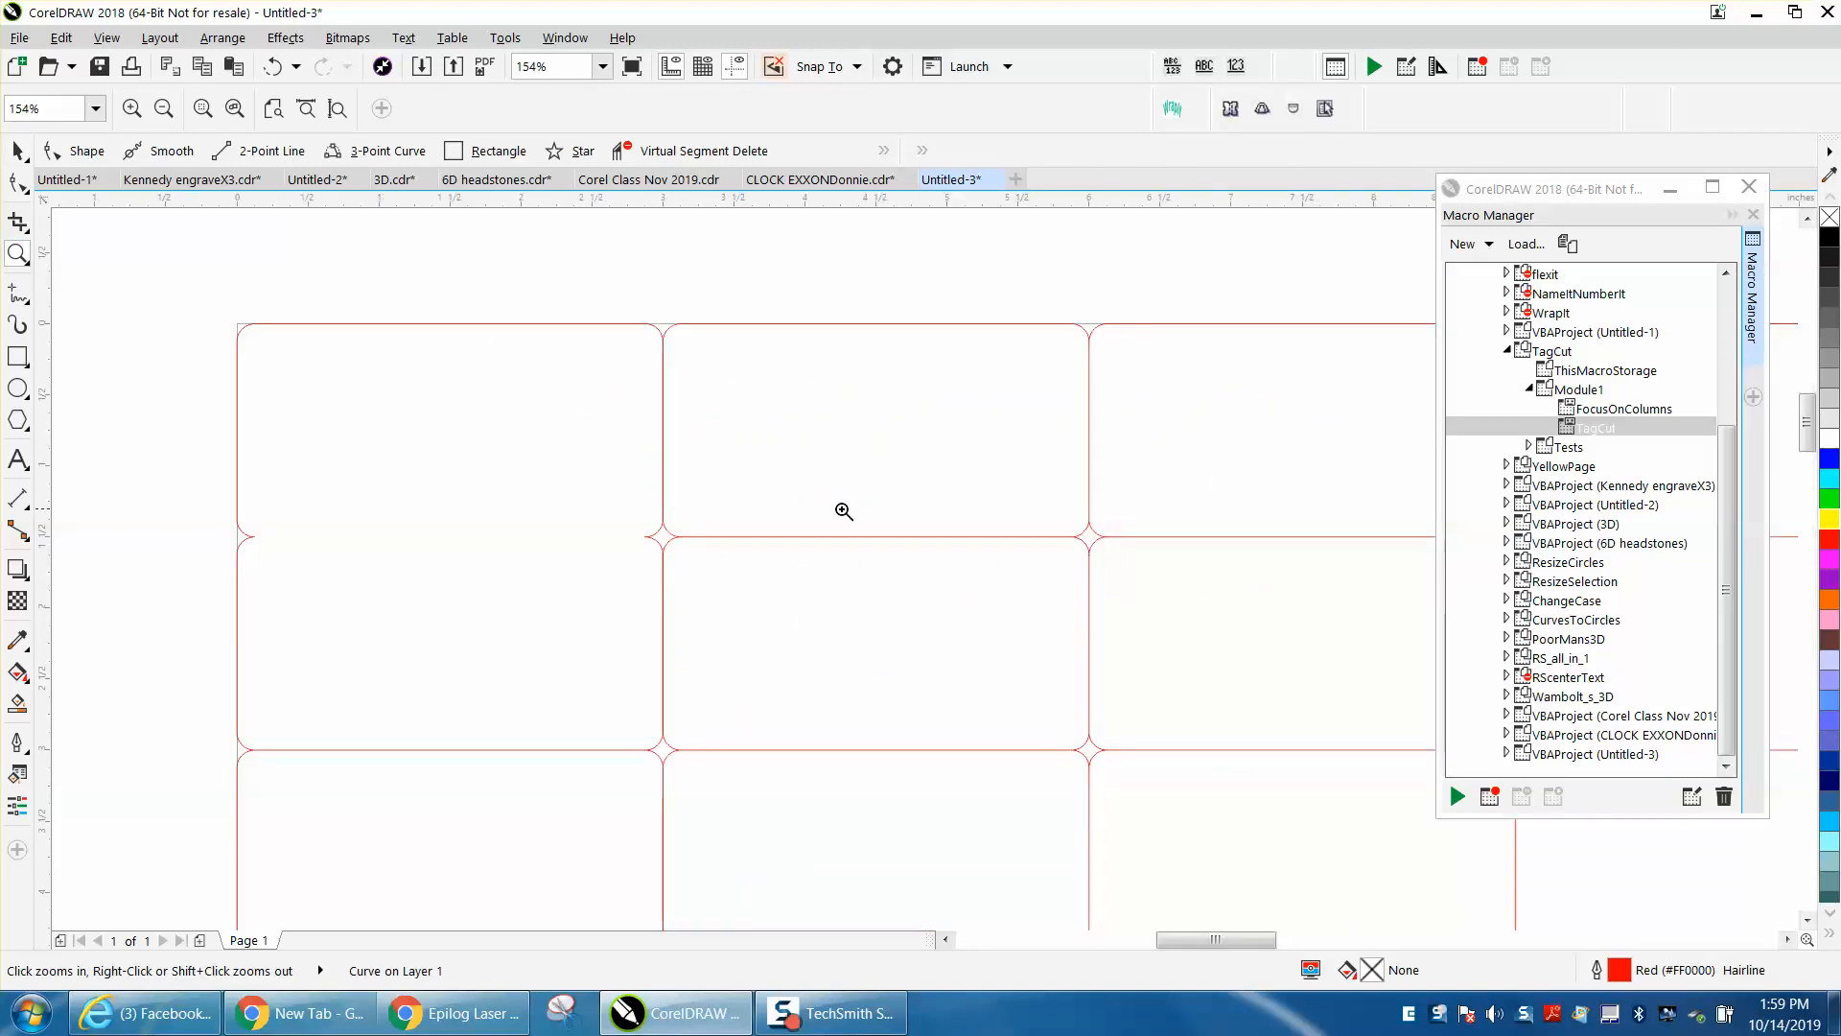
{"action": "left_click", "coordinate": [17, 153]}
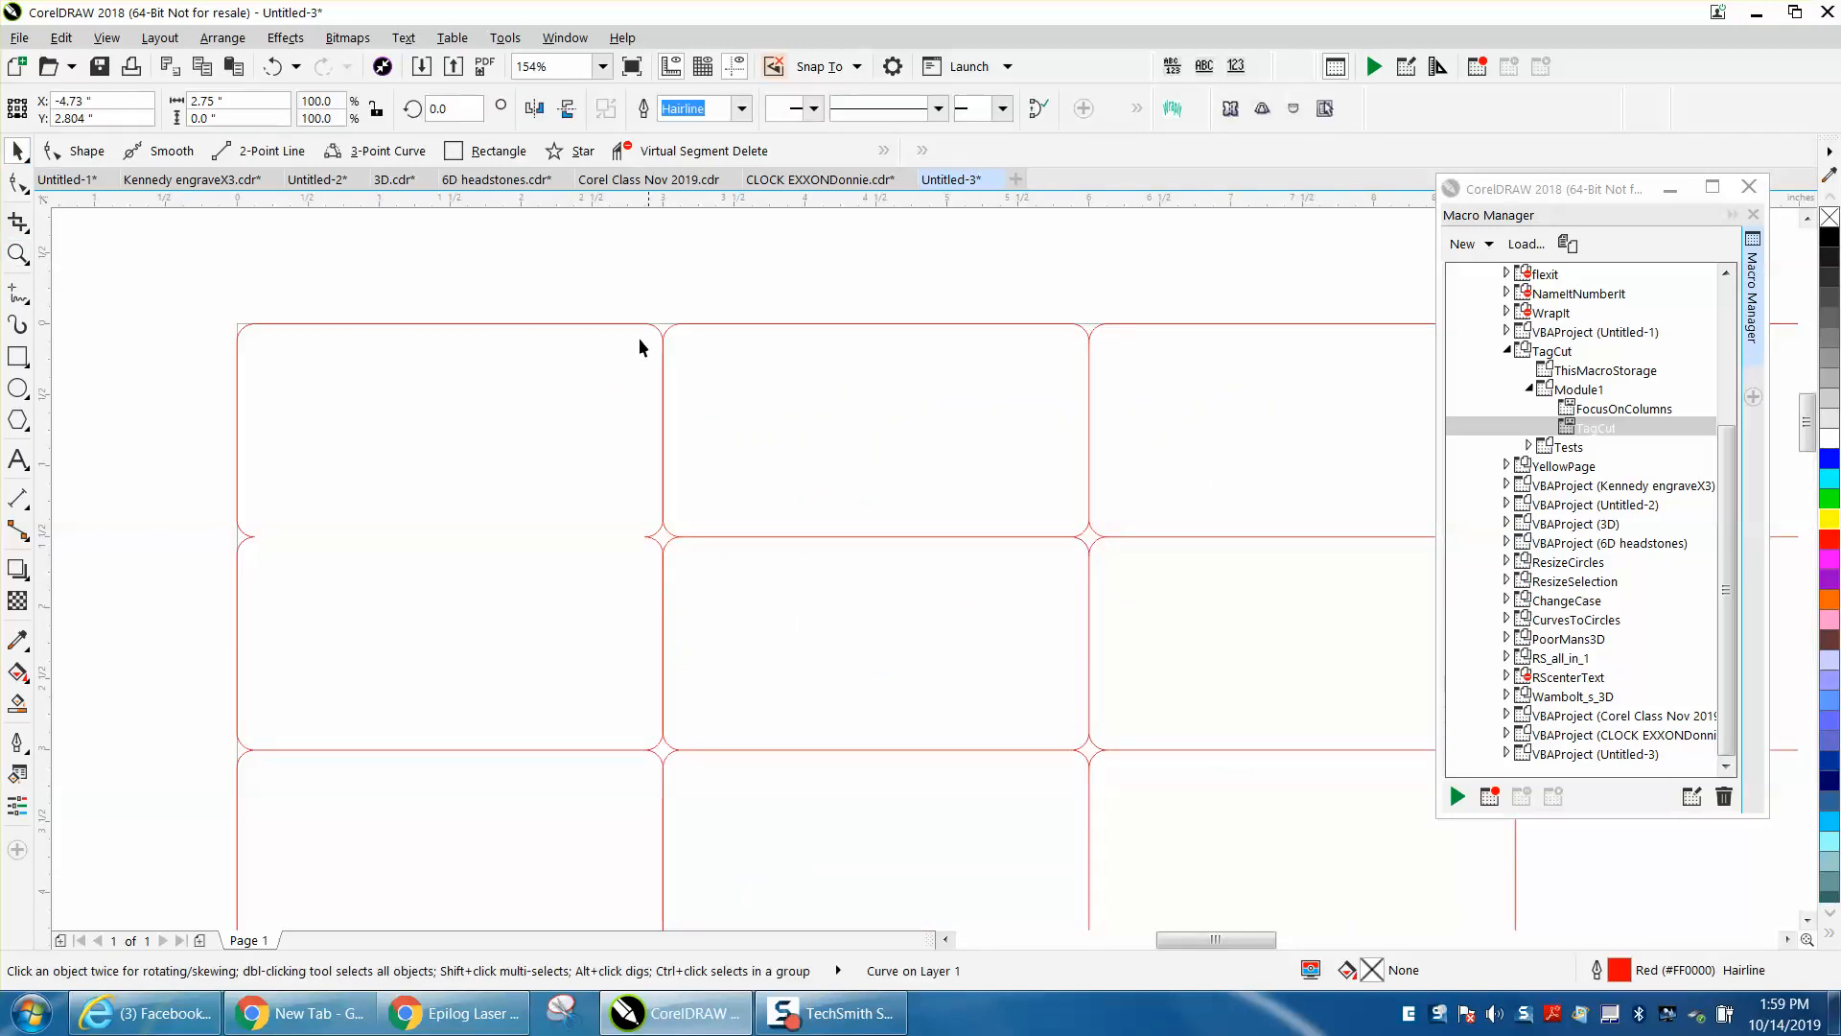
{"action": "left_click_drag", "start_coordinate": [629, 328], "coordinate": [489, 271]}
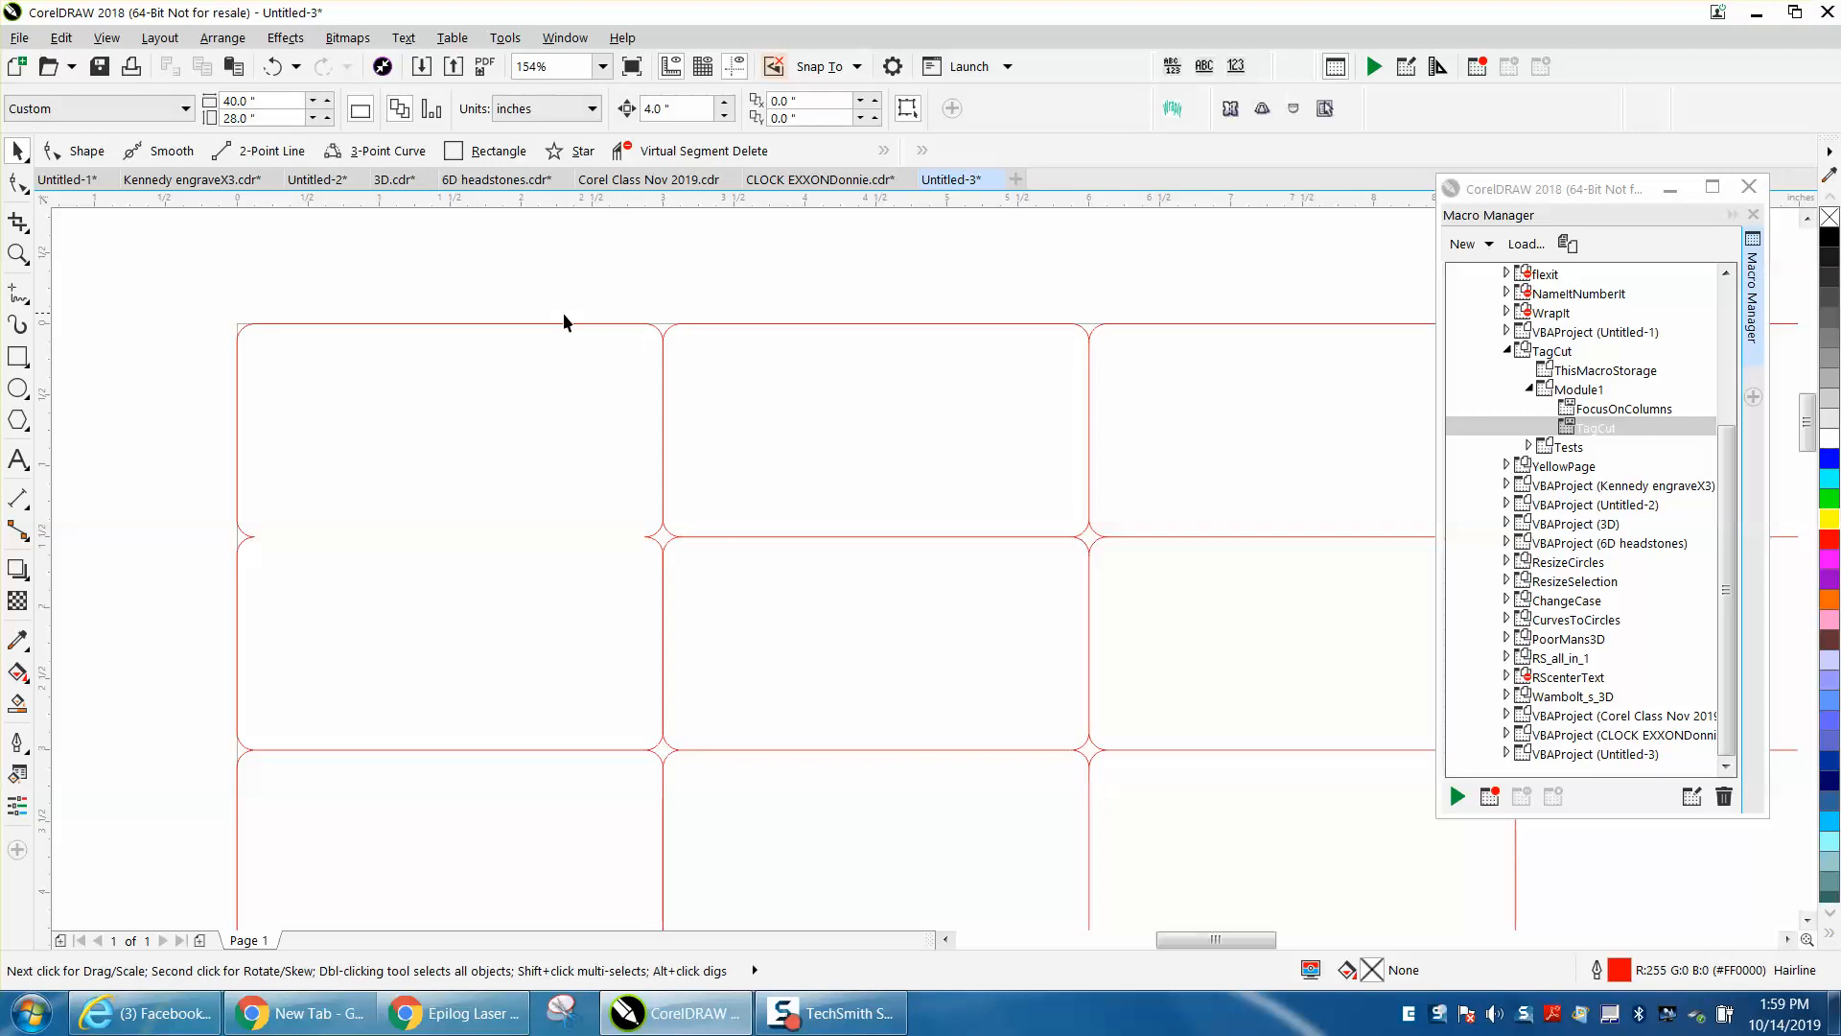
{"action": "left_click_drag", "start_coordinate": [570, 331], "coordinate": [467, 275]}
{"action": "left_click_drag", "start_coordinate": [664, 417], "coordinate": [572, 422]}
{"action": "left_click_drag", "start_coordinate": [670, 534], "coordinate": [564, 554]}
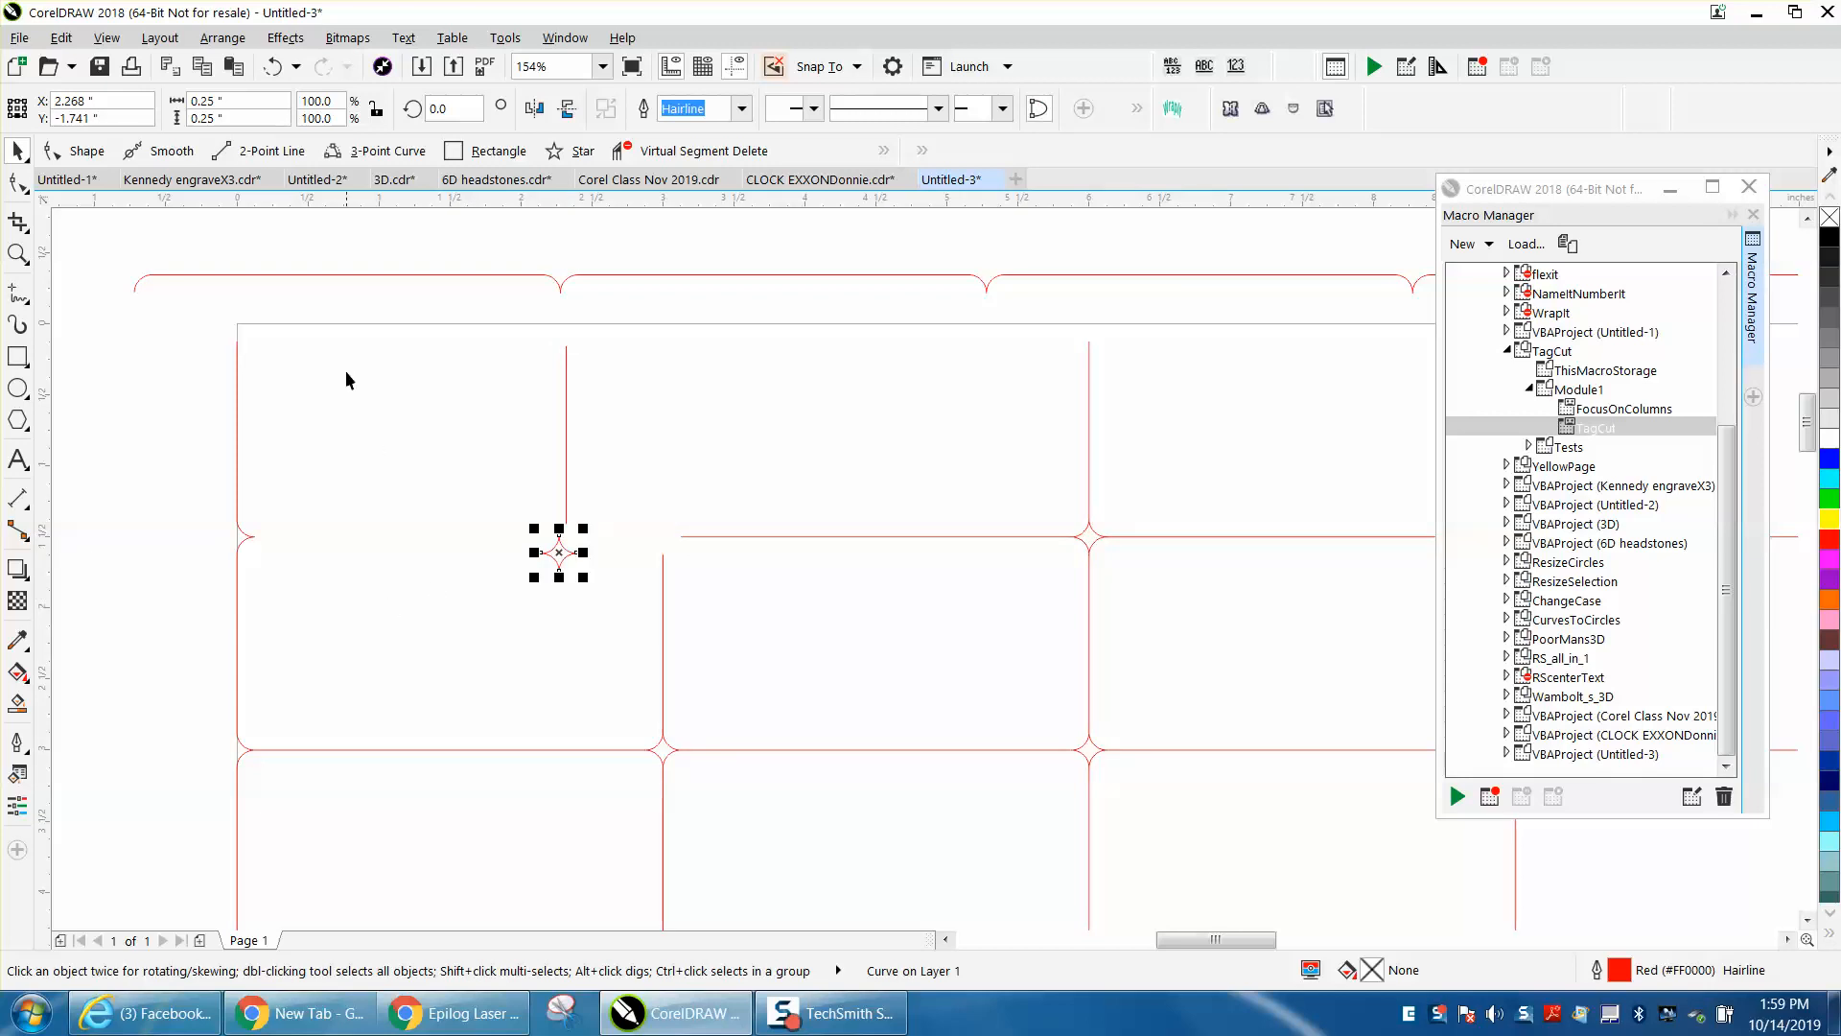
Step: Undo the moves of the separated cut lines and the ungrouping of the tag grid
{"action": "scroll", "coordinate": [712, 523], "scroll_direction": "down", "scroll_amount": 4}
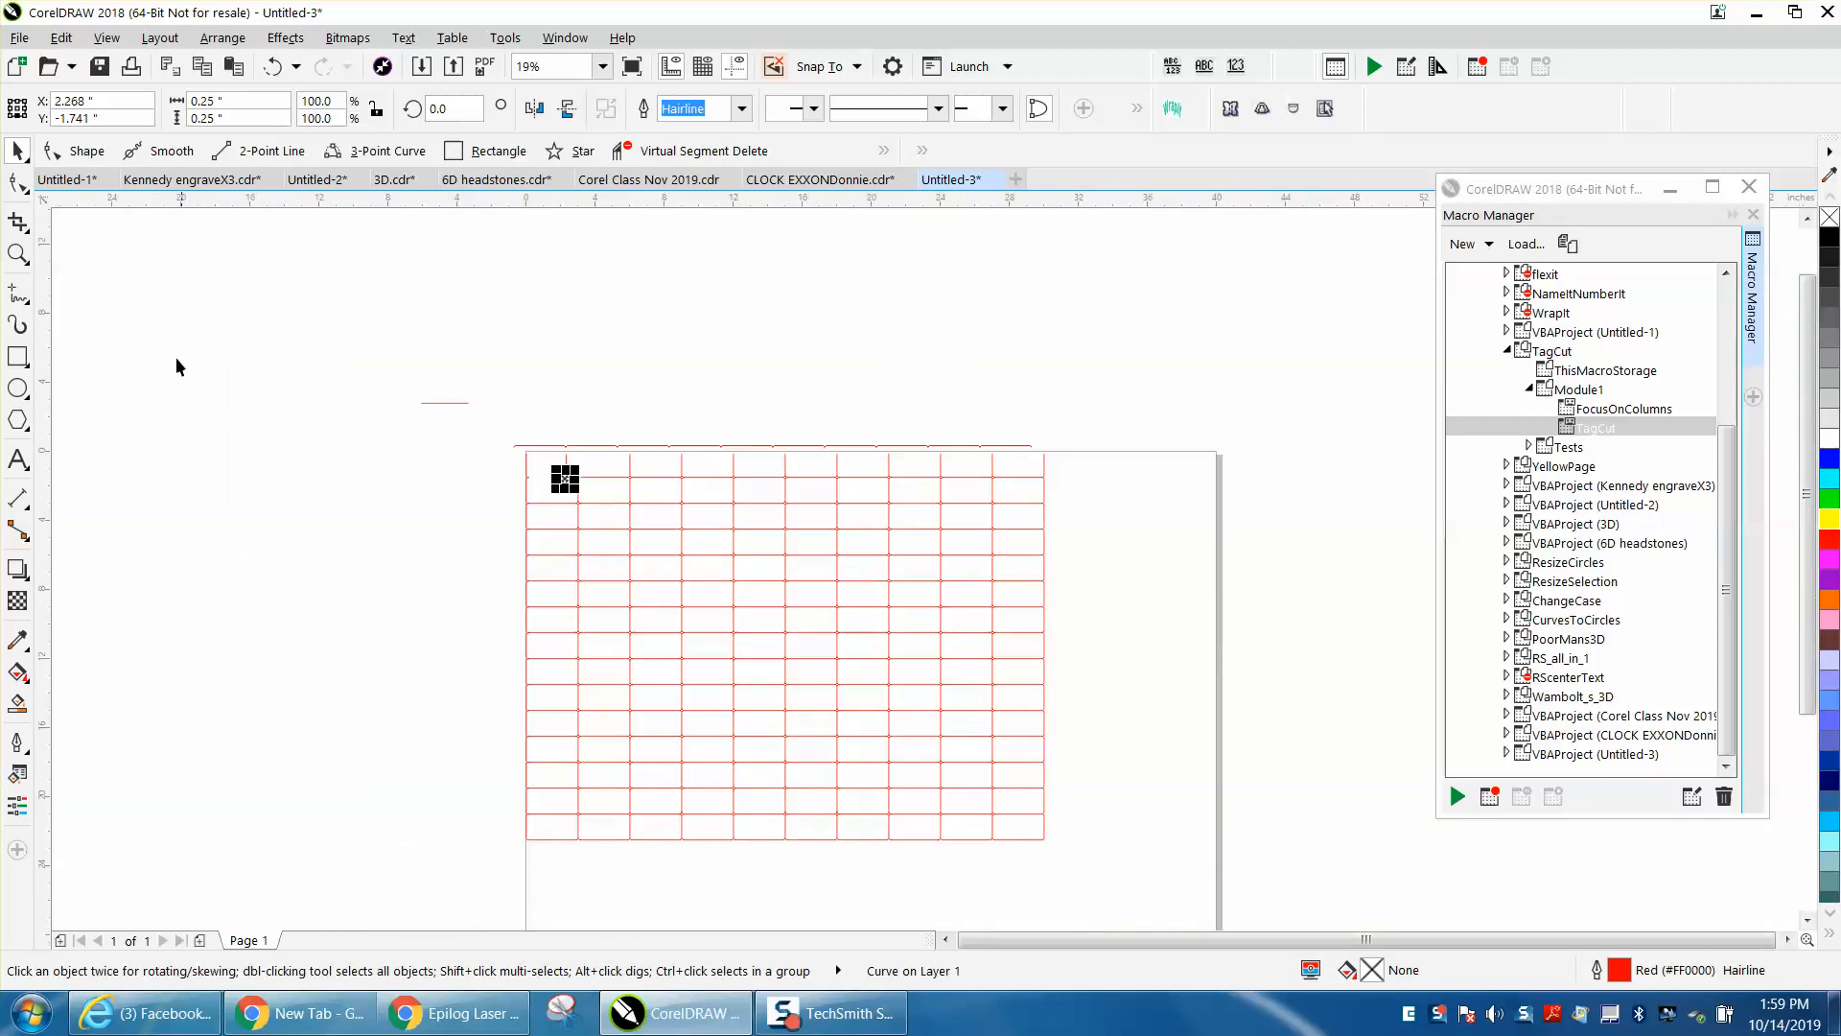
{"action": "left_click", "coordinate": [275, 69]}
{"action": "left_click", "coordinate": [274, 69]}
{"action": "left_click", "coordinate": [274, 69]}
{"action": "left_click", "coordinate": [275, 69]}
{"action": "left_click", "coordinate": [274, 69]}
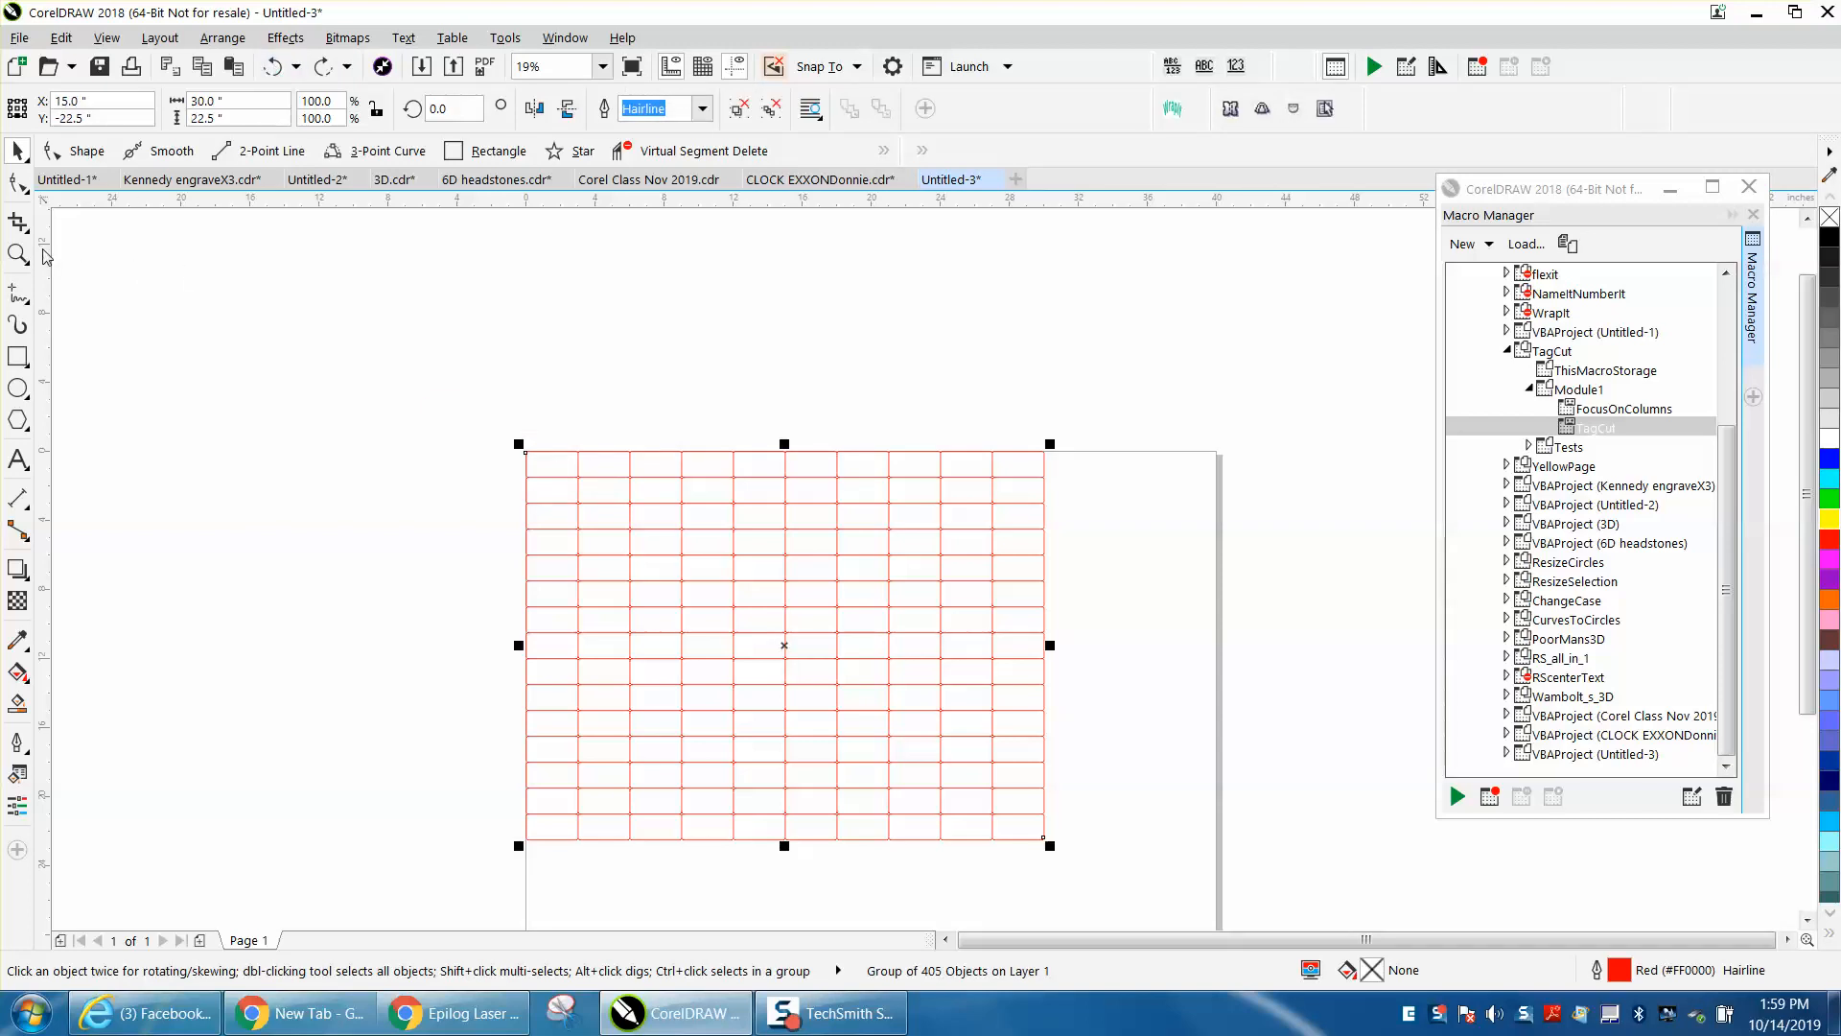
Step: Undo the creation of the tag grid to bring back the original 3 by 1.5 inch rectangle
{"action": "left_click", "coordinate": [18, 254]}
{"action": "left_click_drag", "start_coordinate": [479, 428], "coordinate": [1312, 905]}
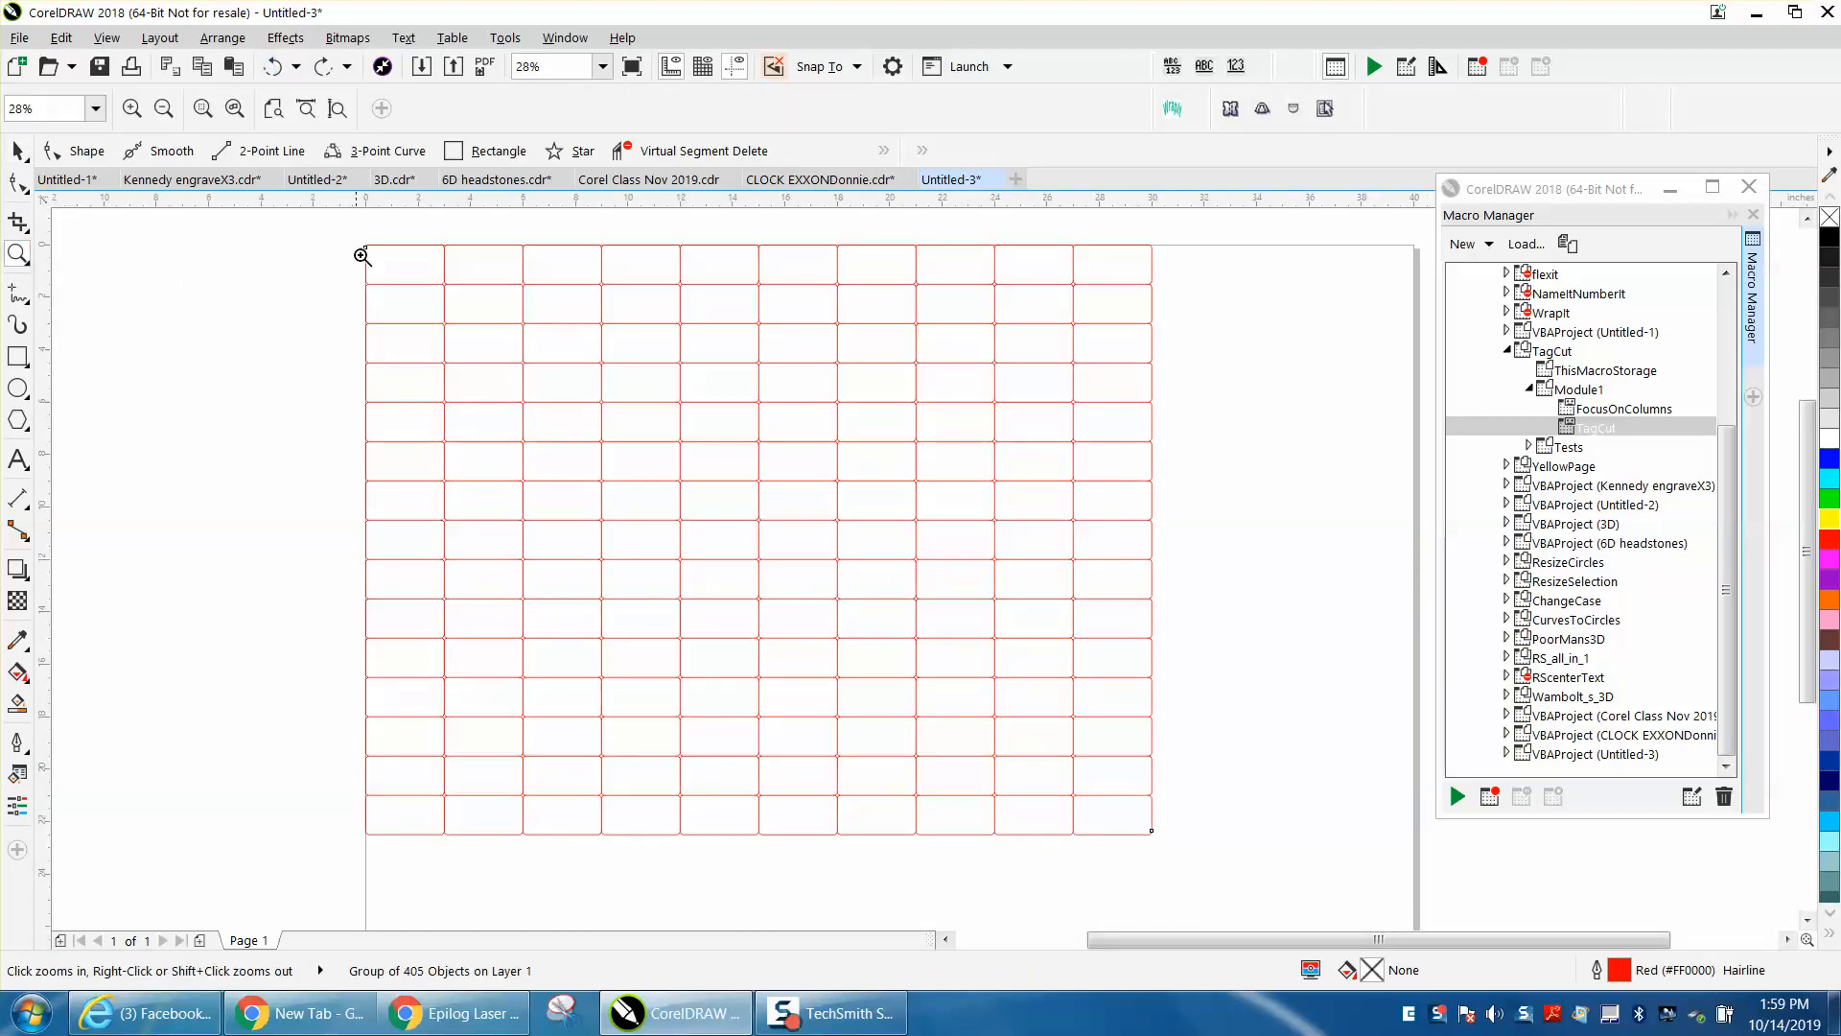
{"action": "left_click", "coordinate": [17, 151]}
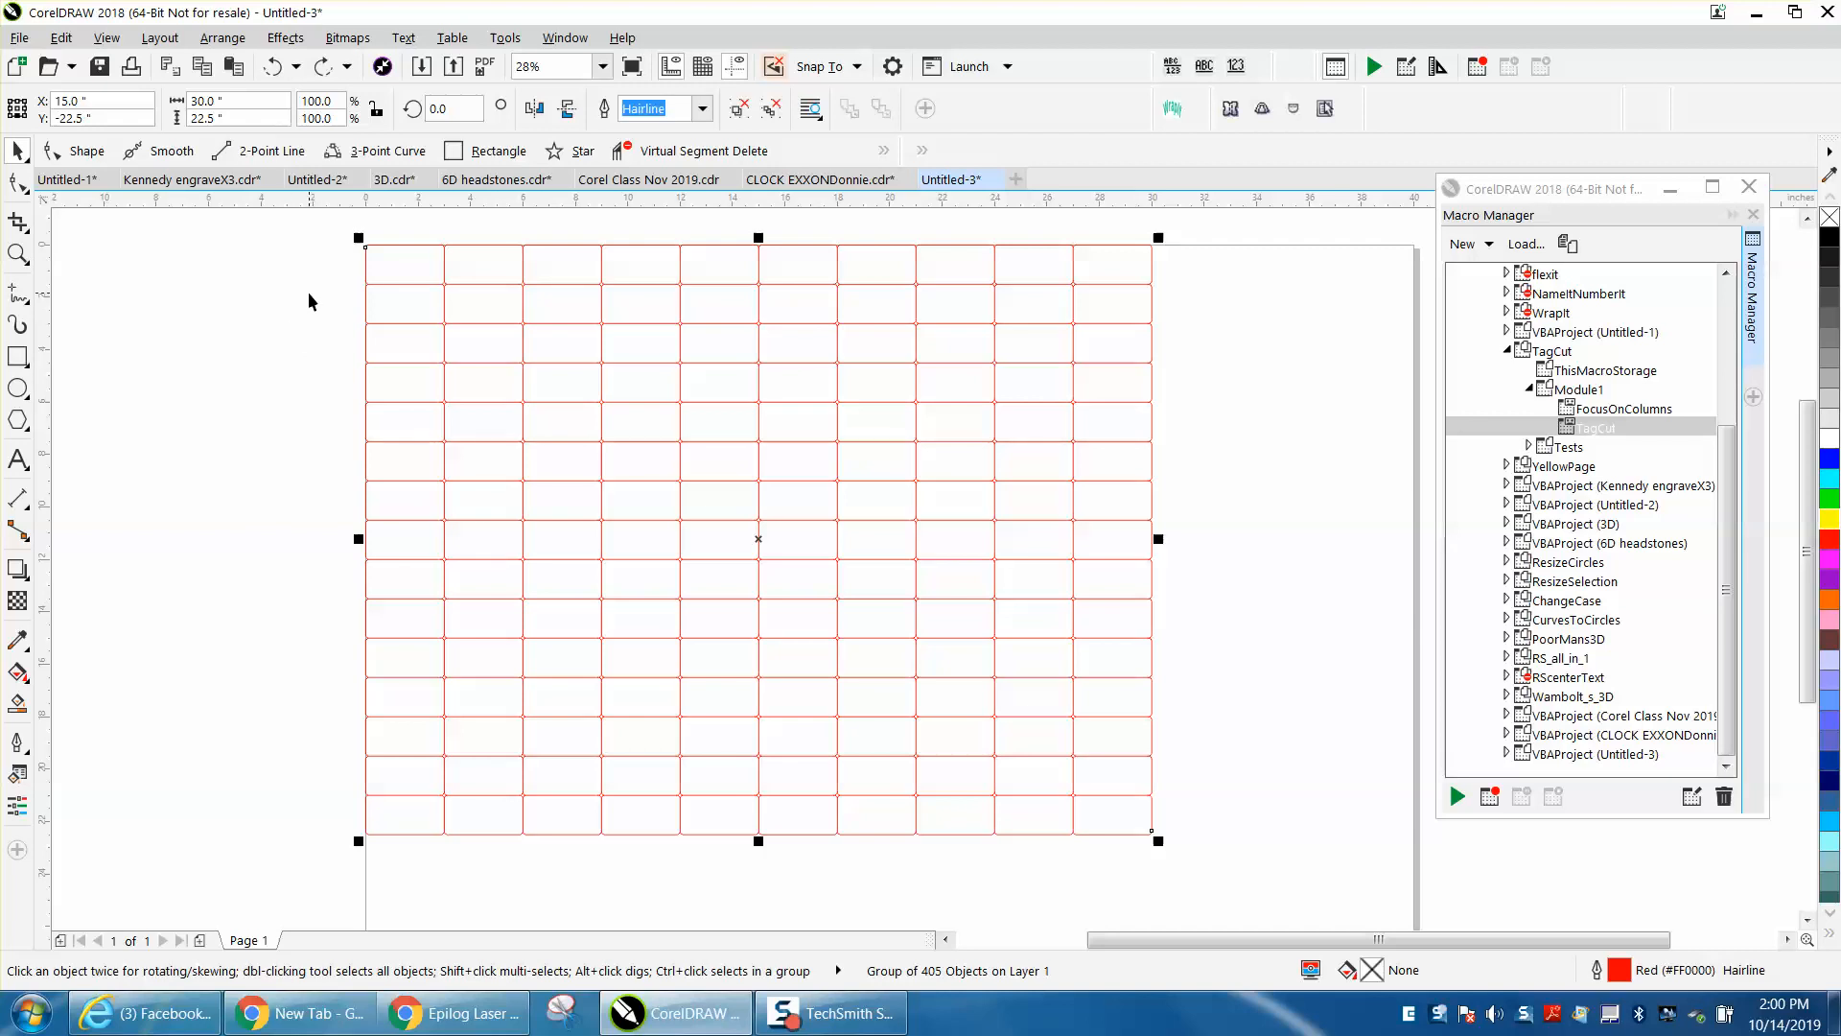
{"action": "left_click", "coordinate": [388, 267]}
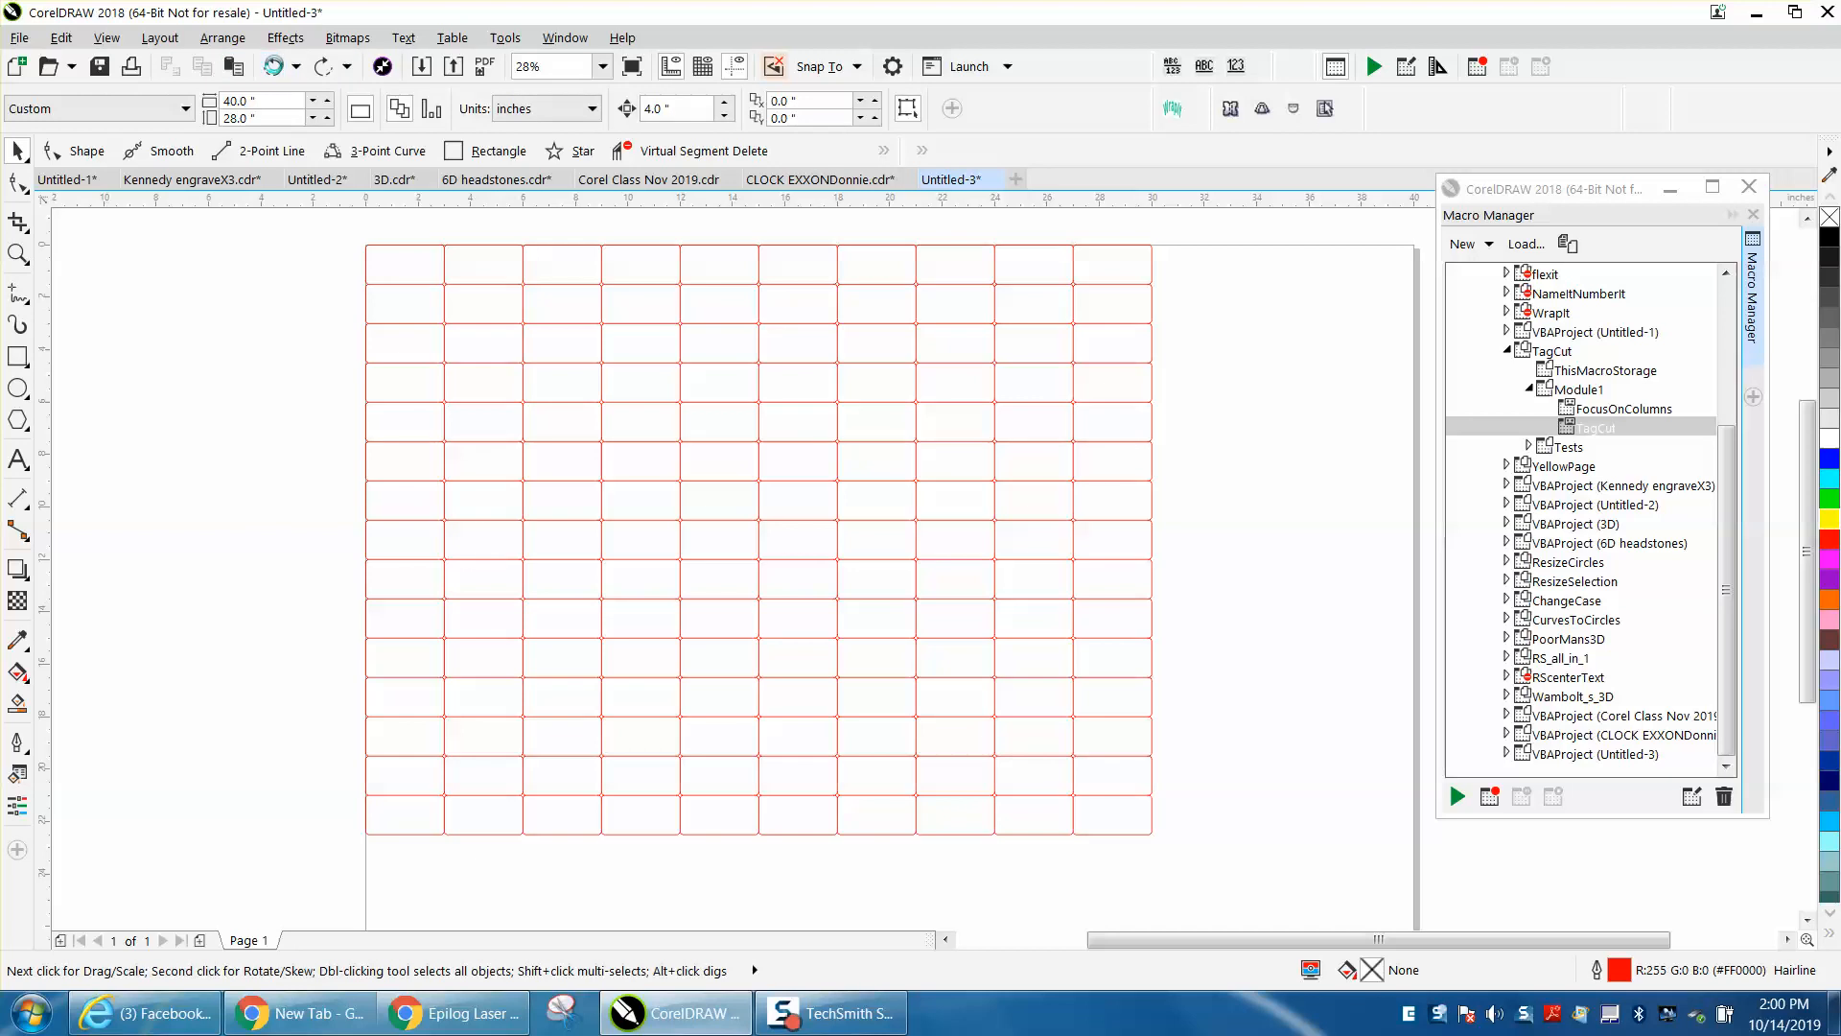
{"action": "left_click", "coordinate": [273, 66]}
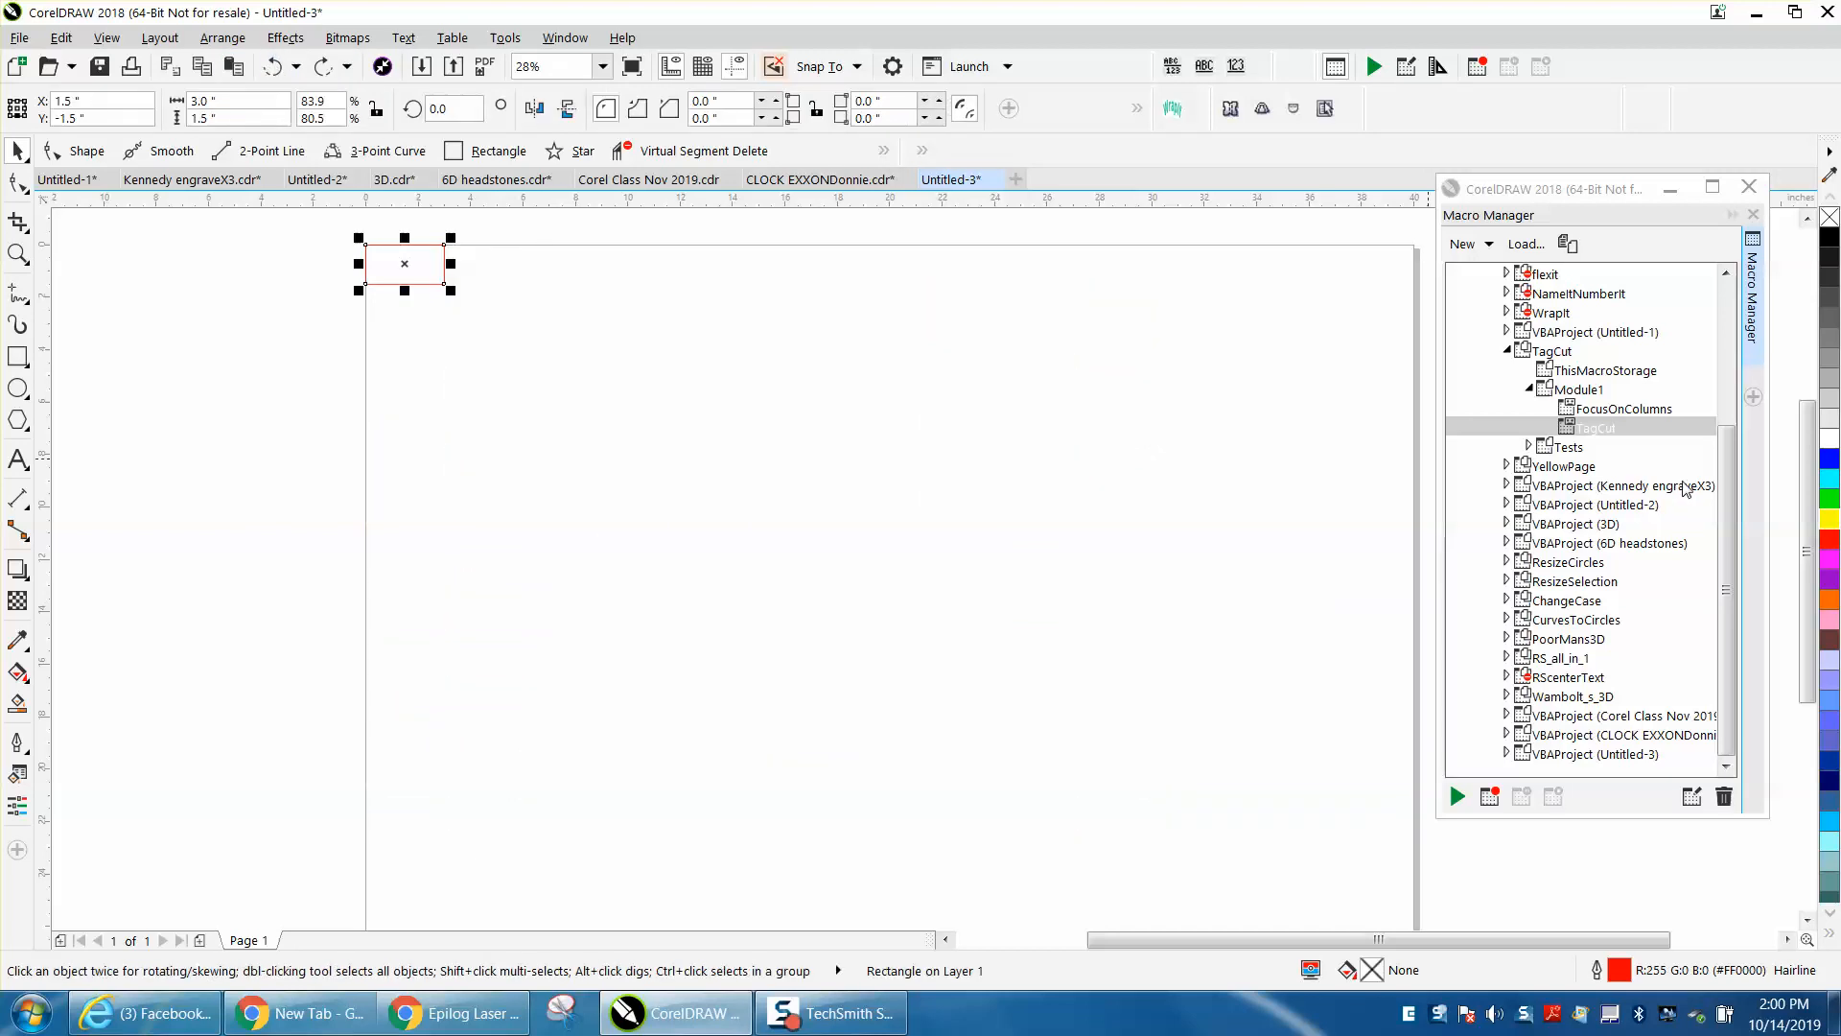
Step: Run the TagCut macro on the rectangle and set the corner radius to .25
{"action": "double_click", "coordinate": [1588, 430]}
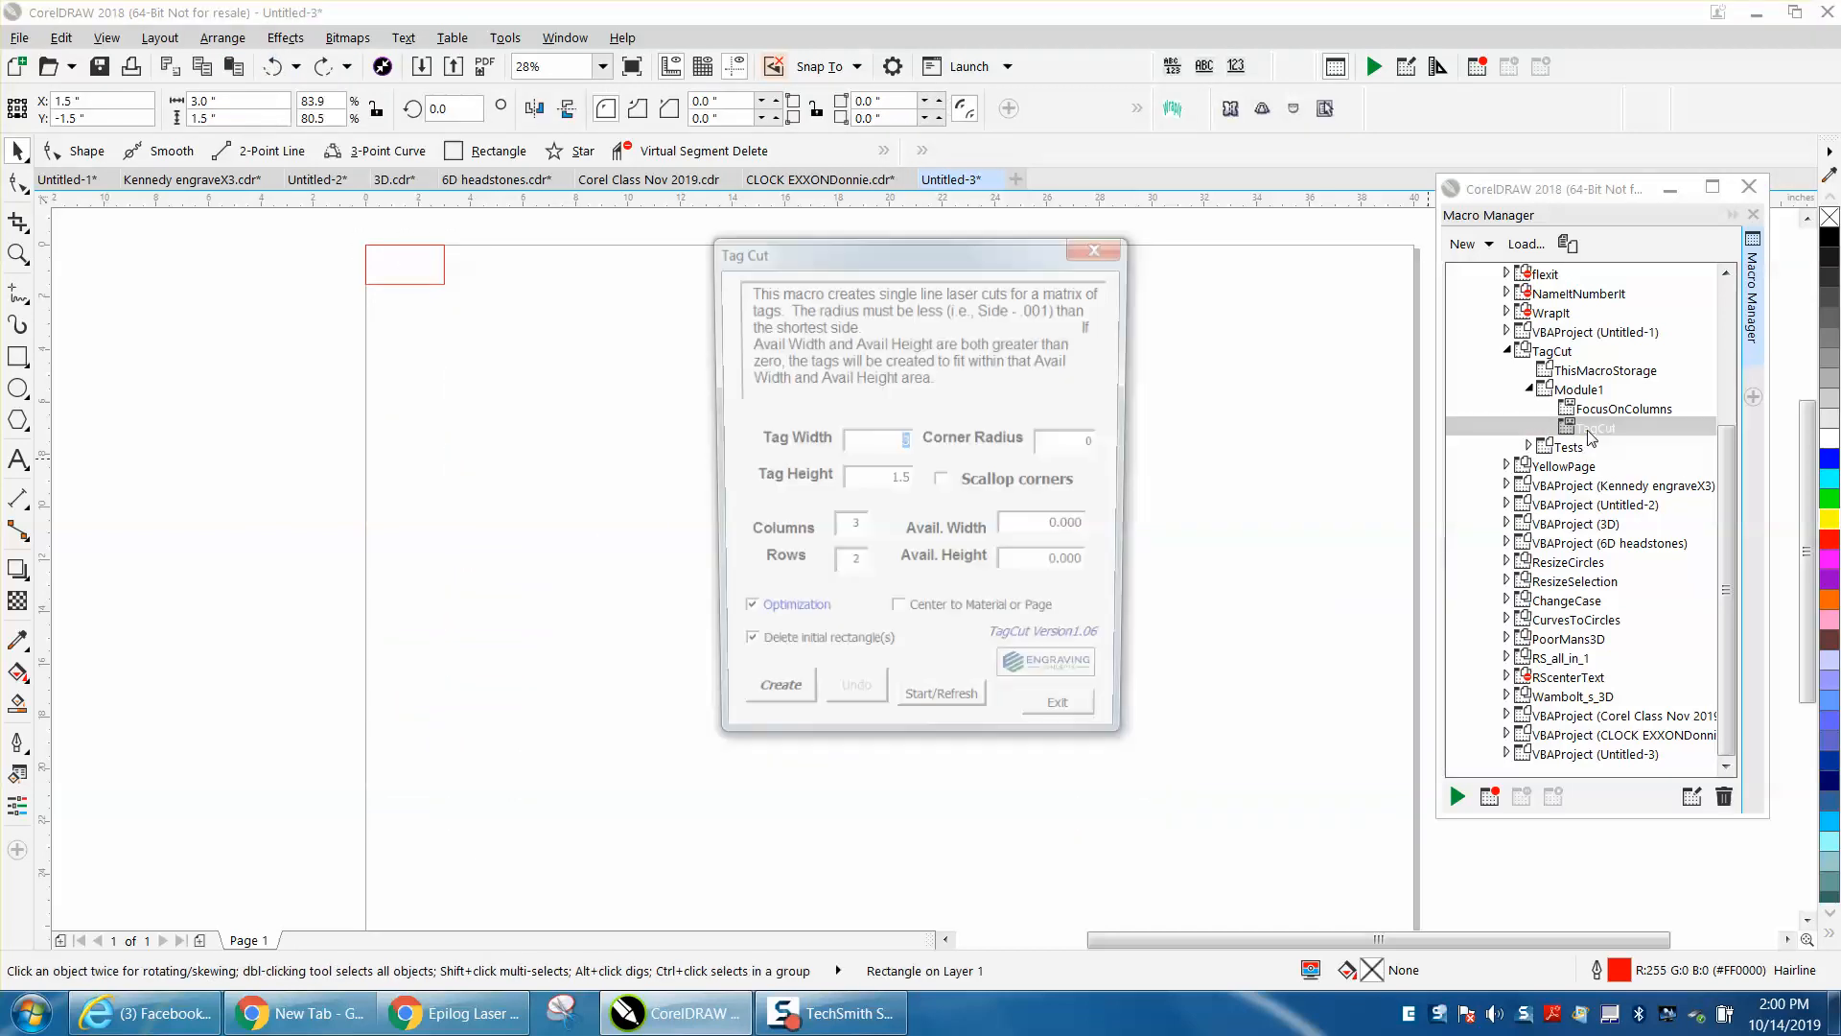
{"action": "key", "text": "Tab"}
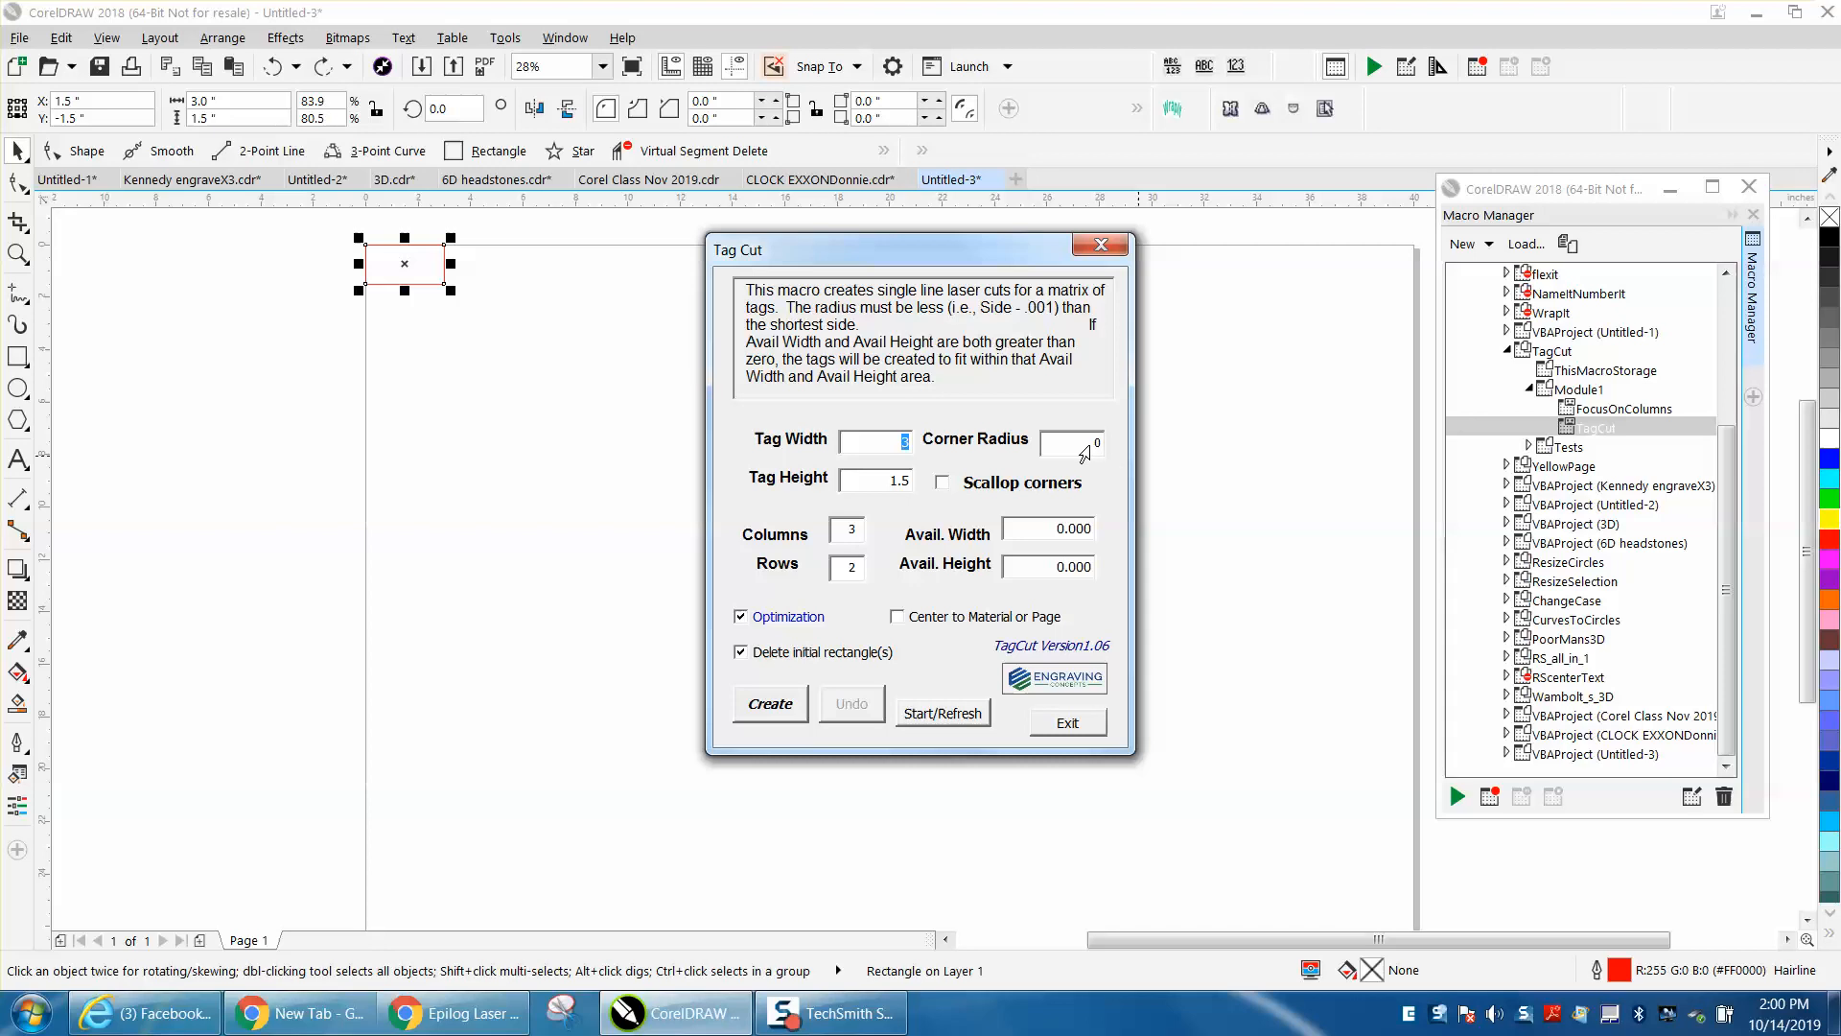
{"action": "type", "text": ".25"}
Step: Set the tag matrix to 13 columns and 15 rows, create the tags, and close the Tag Cut dialog
{"action": "left_click_drag", "start_coordinate": [860, 534], "coordinate": [821, 532]}
{"action": "type", "text": "15"}
{"action": "key", "text": "BackSpace"}
{"action": "type", "text": "0"}
{"action": "double_click", "coordinate": [844, 529]}
{"action": "type", "text": "13"}
{"action": "double_click", "coordinate": [840, 568]}
{"action": "left_click", "coordinate": [788, 701]}
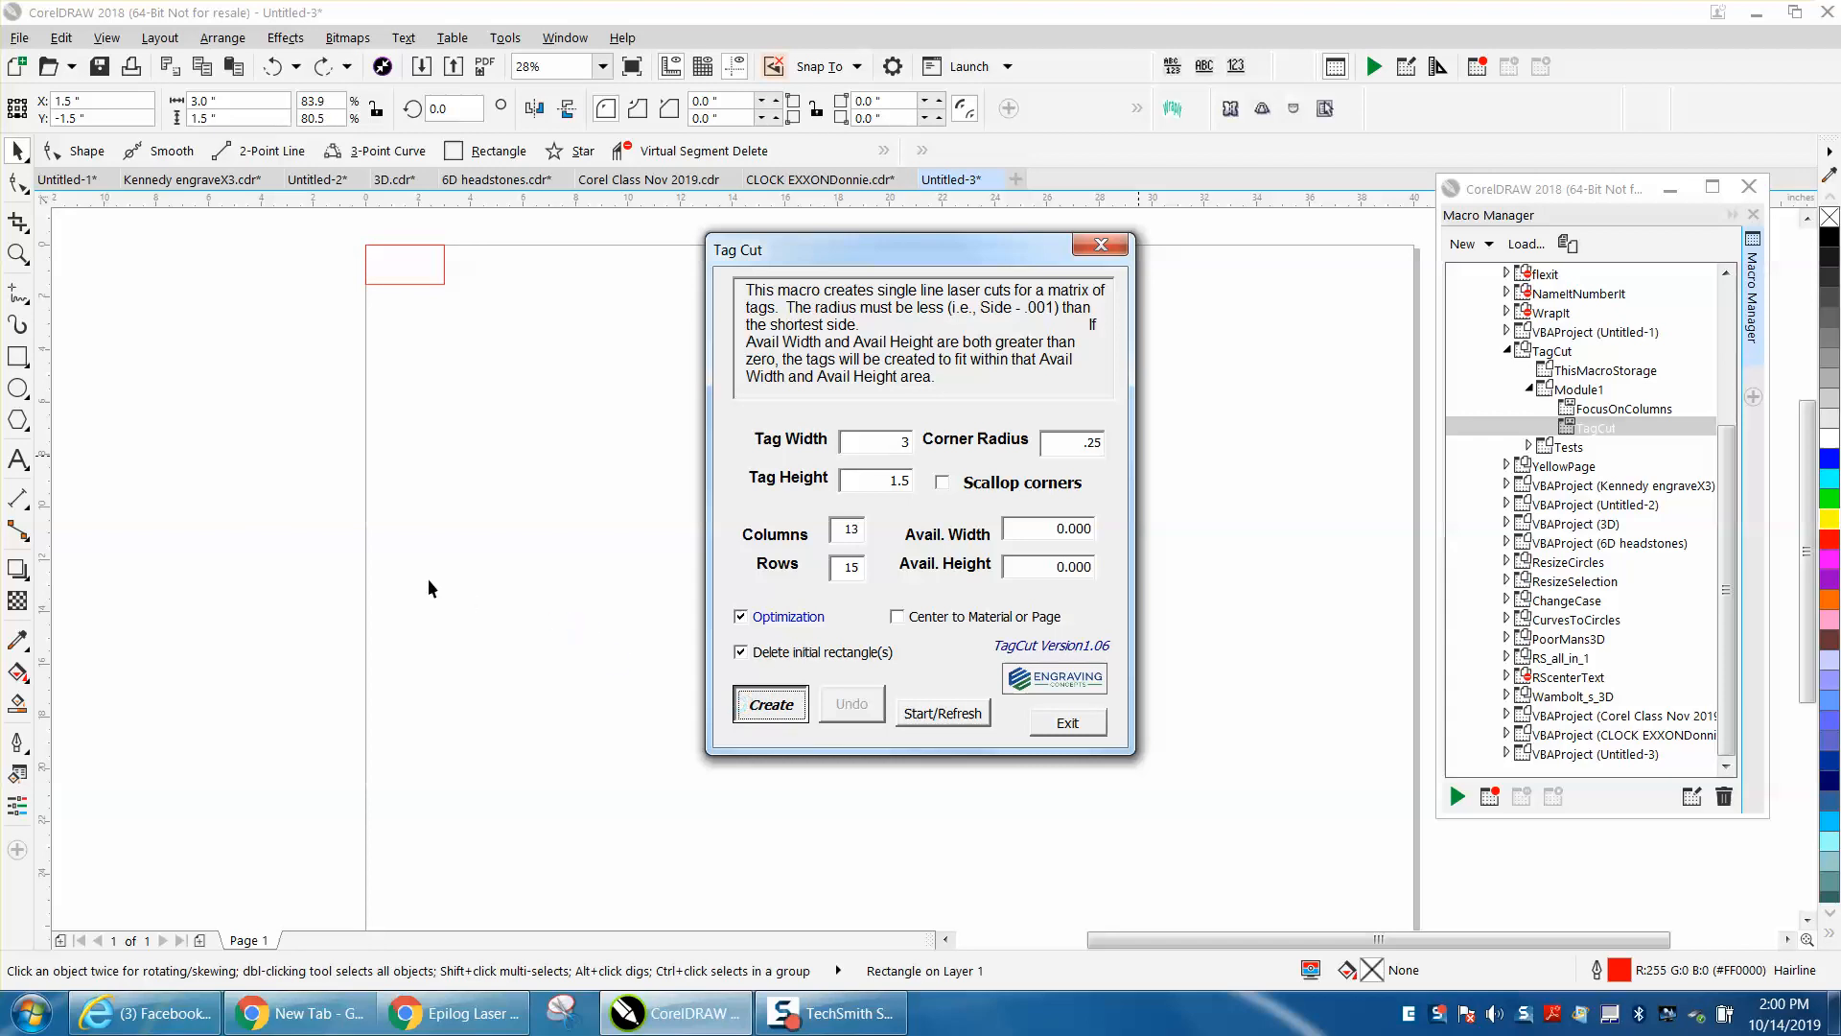
{"action": "left_click", "coordinate": [1103, 243]}
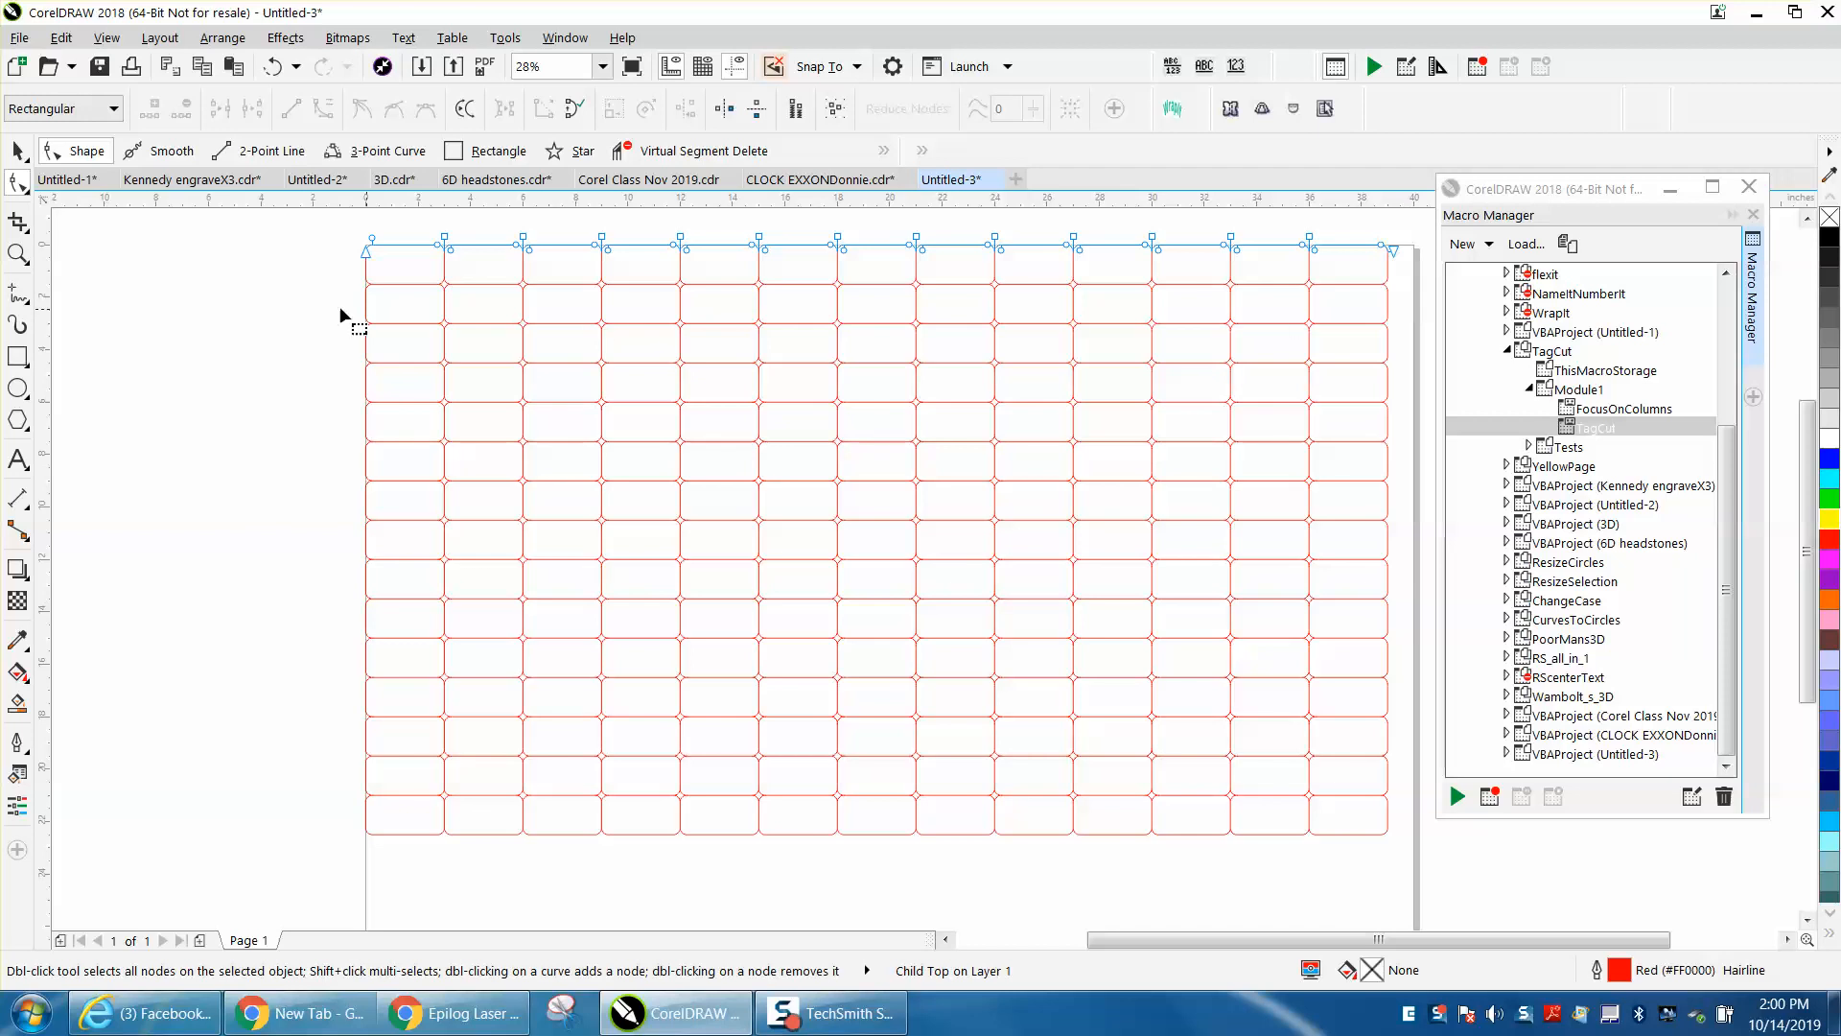
Step: Smart-fill the second tag of the first row and the third tag of the second row with black and no outline
{"action": "left_click", "coordinate": [18, 254]}
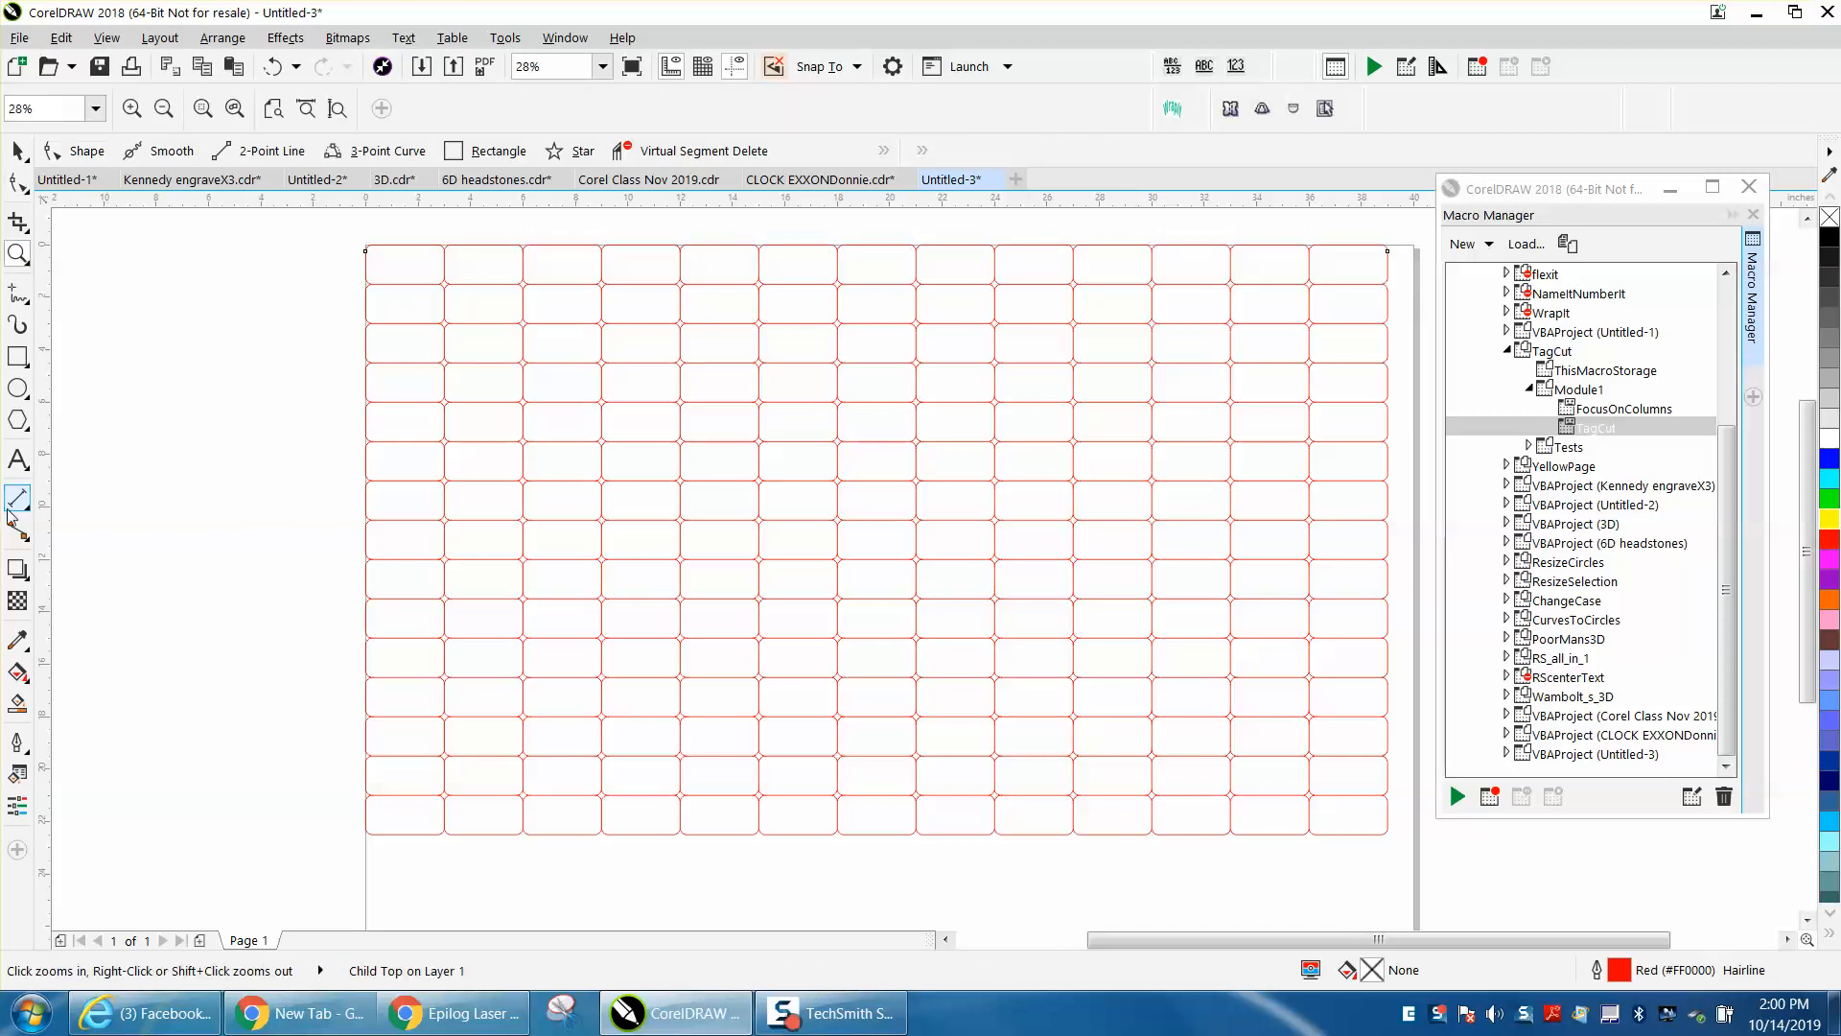
{"action": "left_click", "coordinate": [17, 703]}
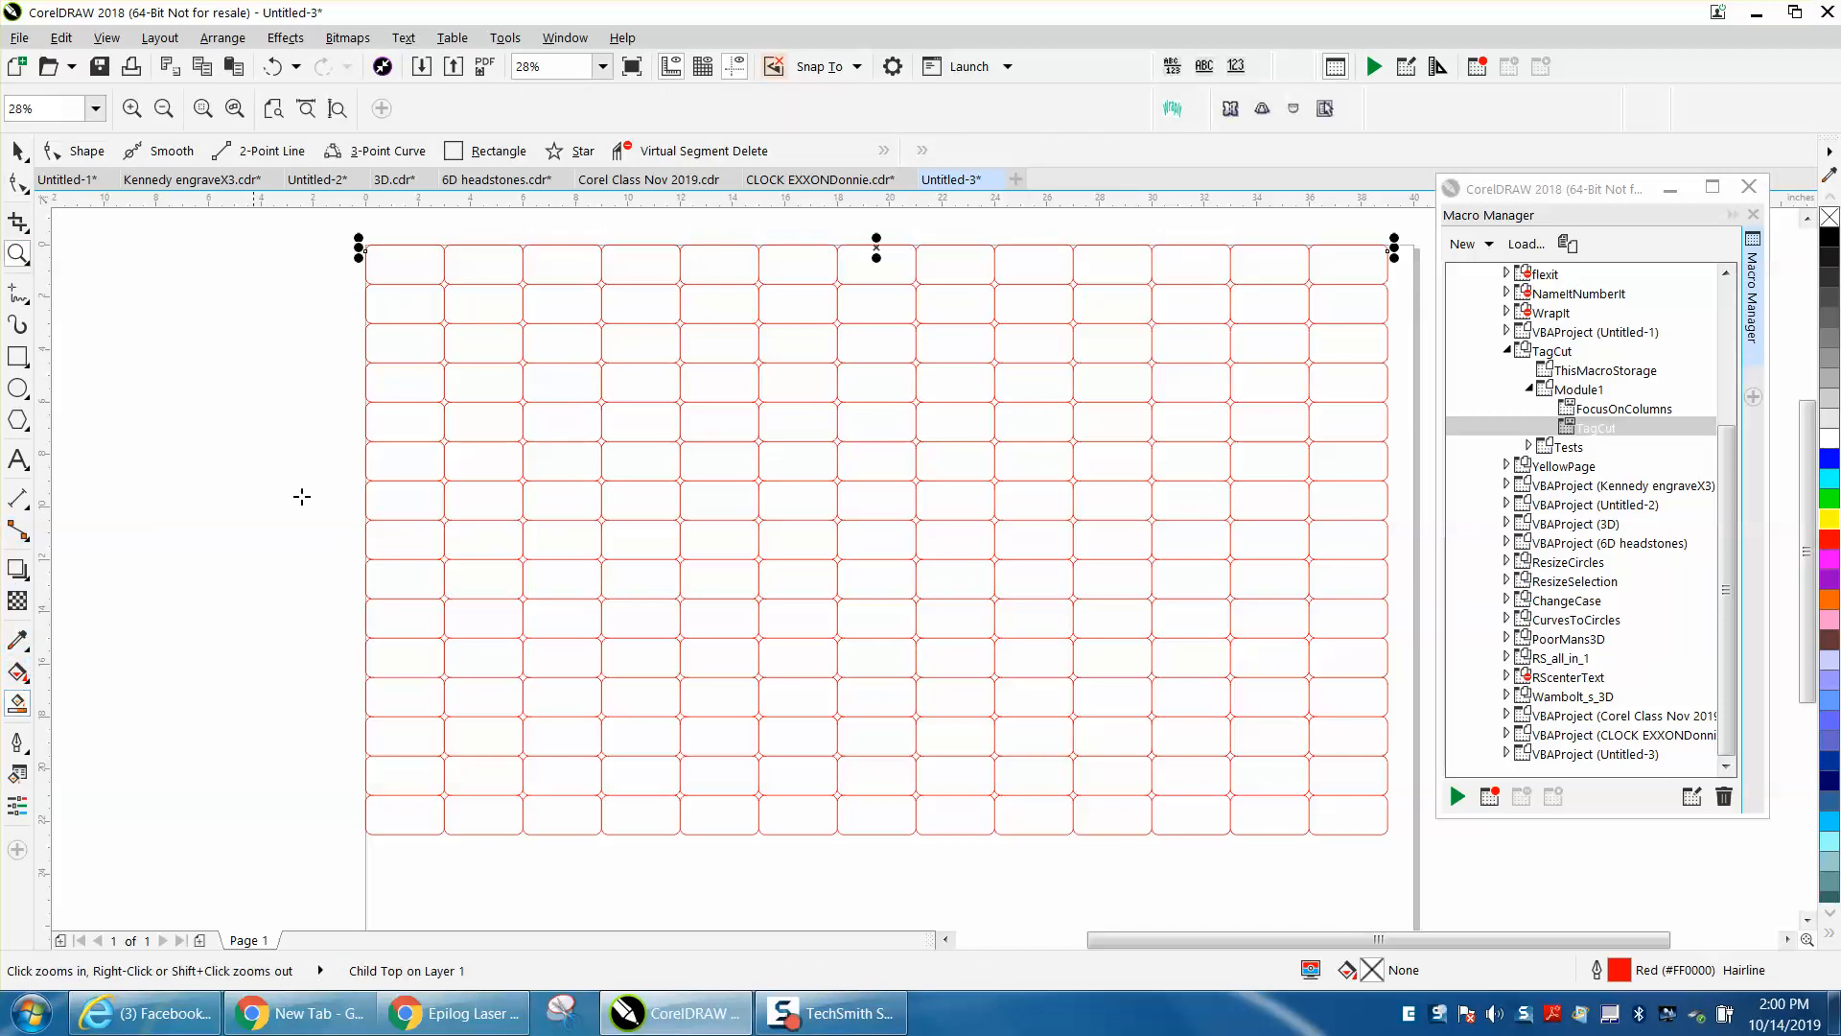
{"action": "left_click", "coordinate": [483, 279]}
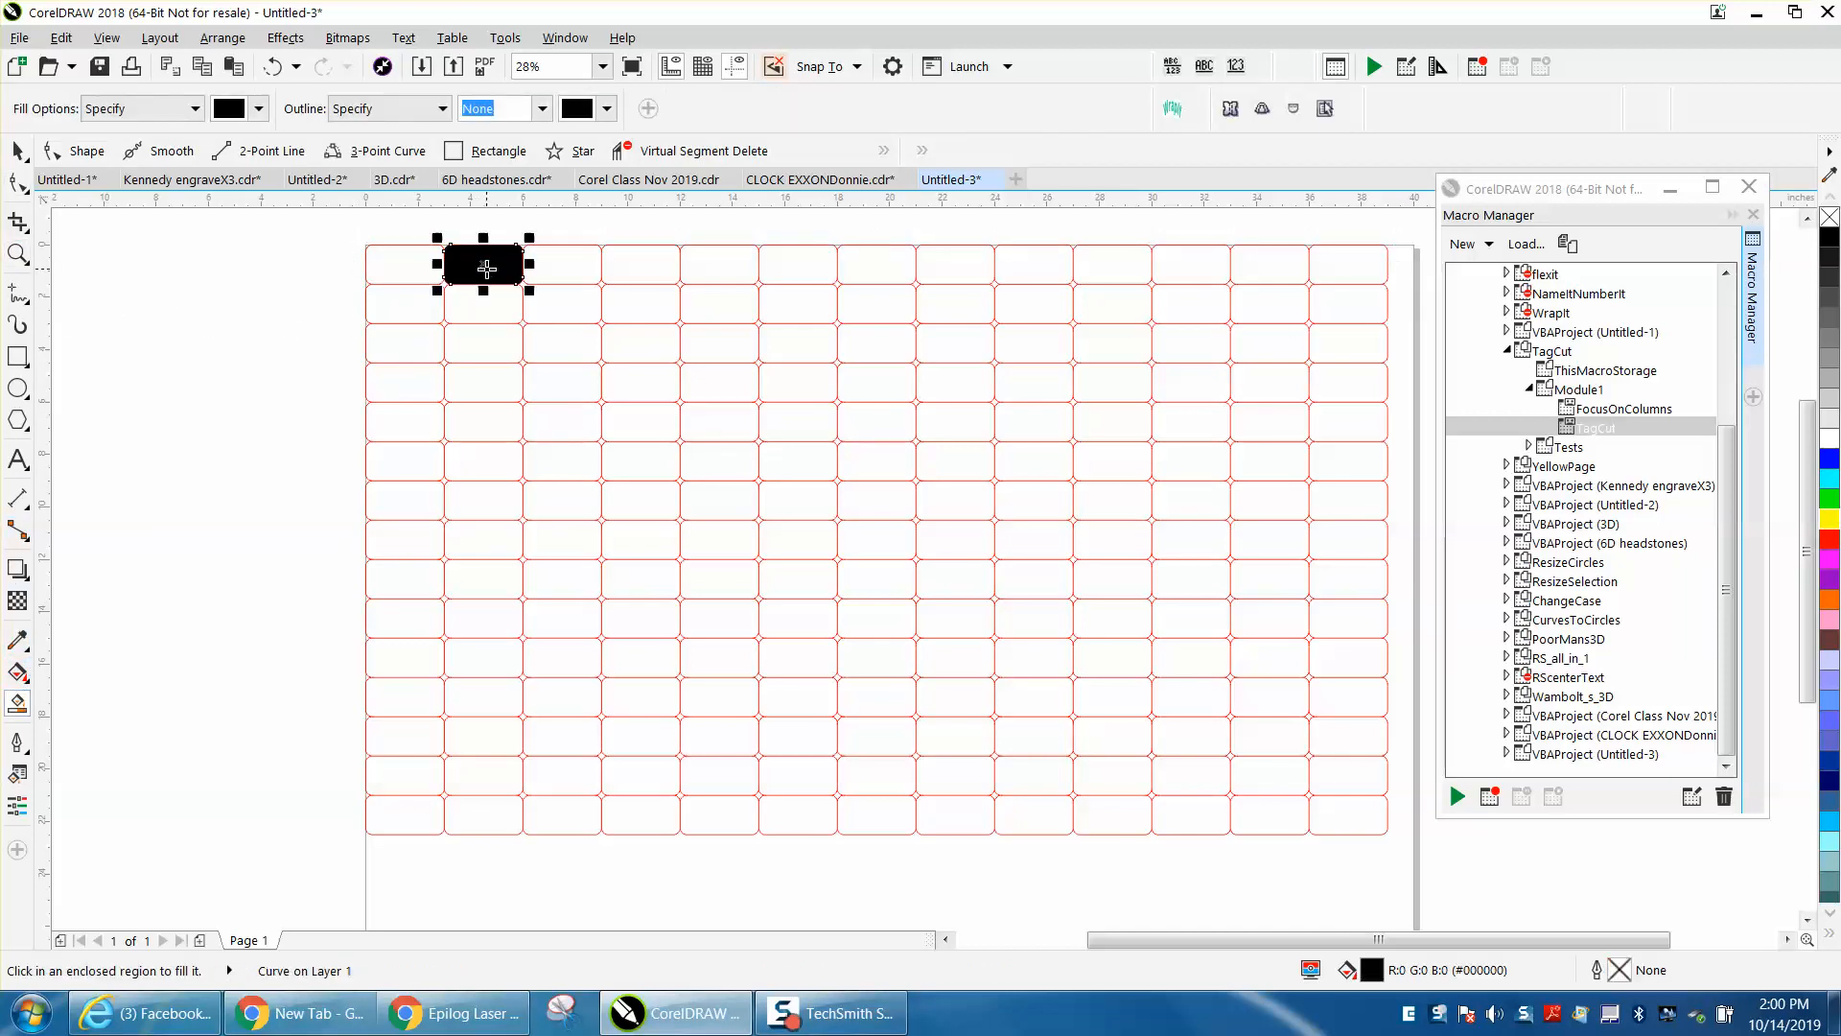
{"action": "left_click", "coordinate": [575, 295]}
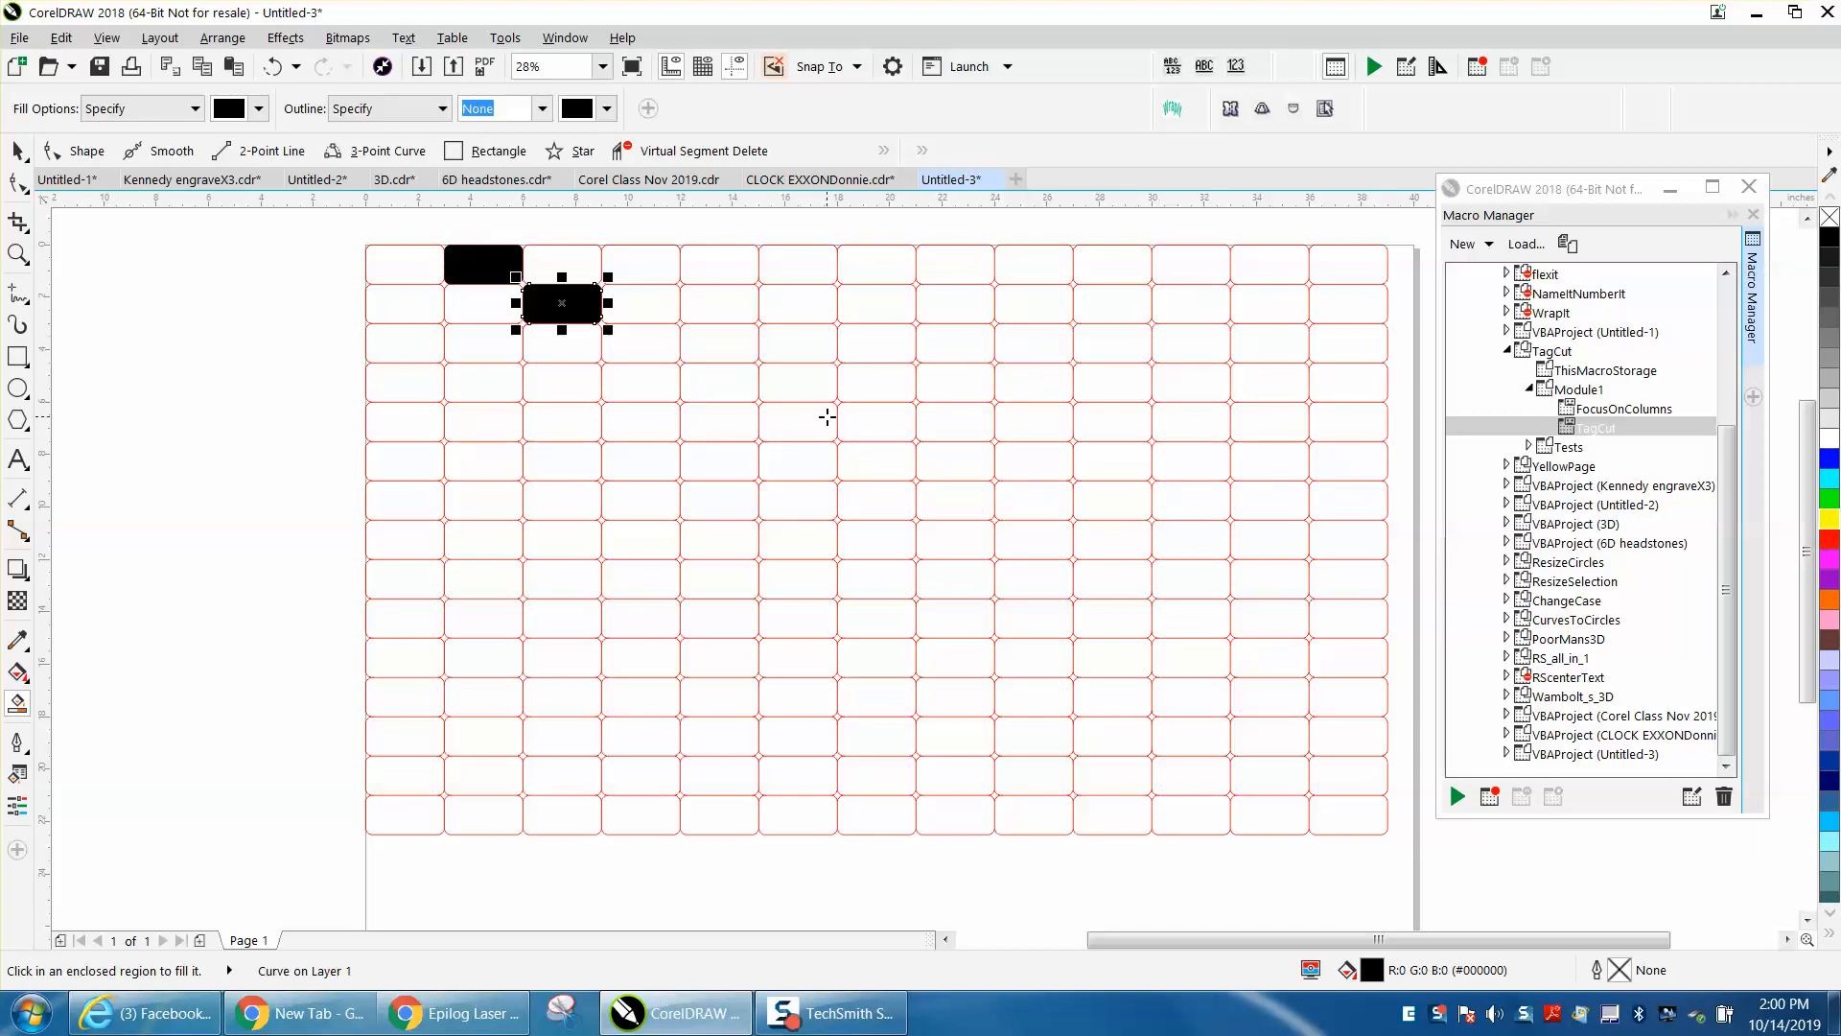
{"action": "left_click", "coordinate": [18, 151]}
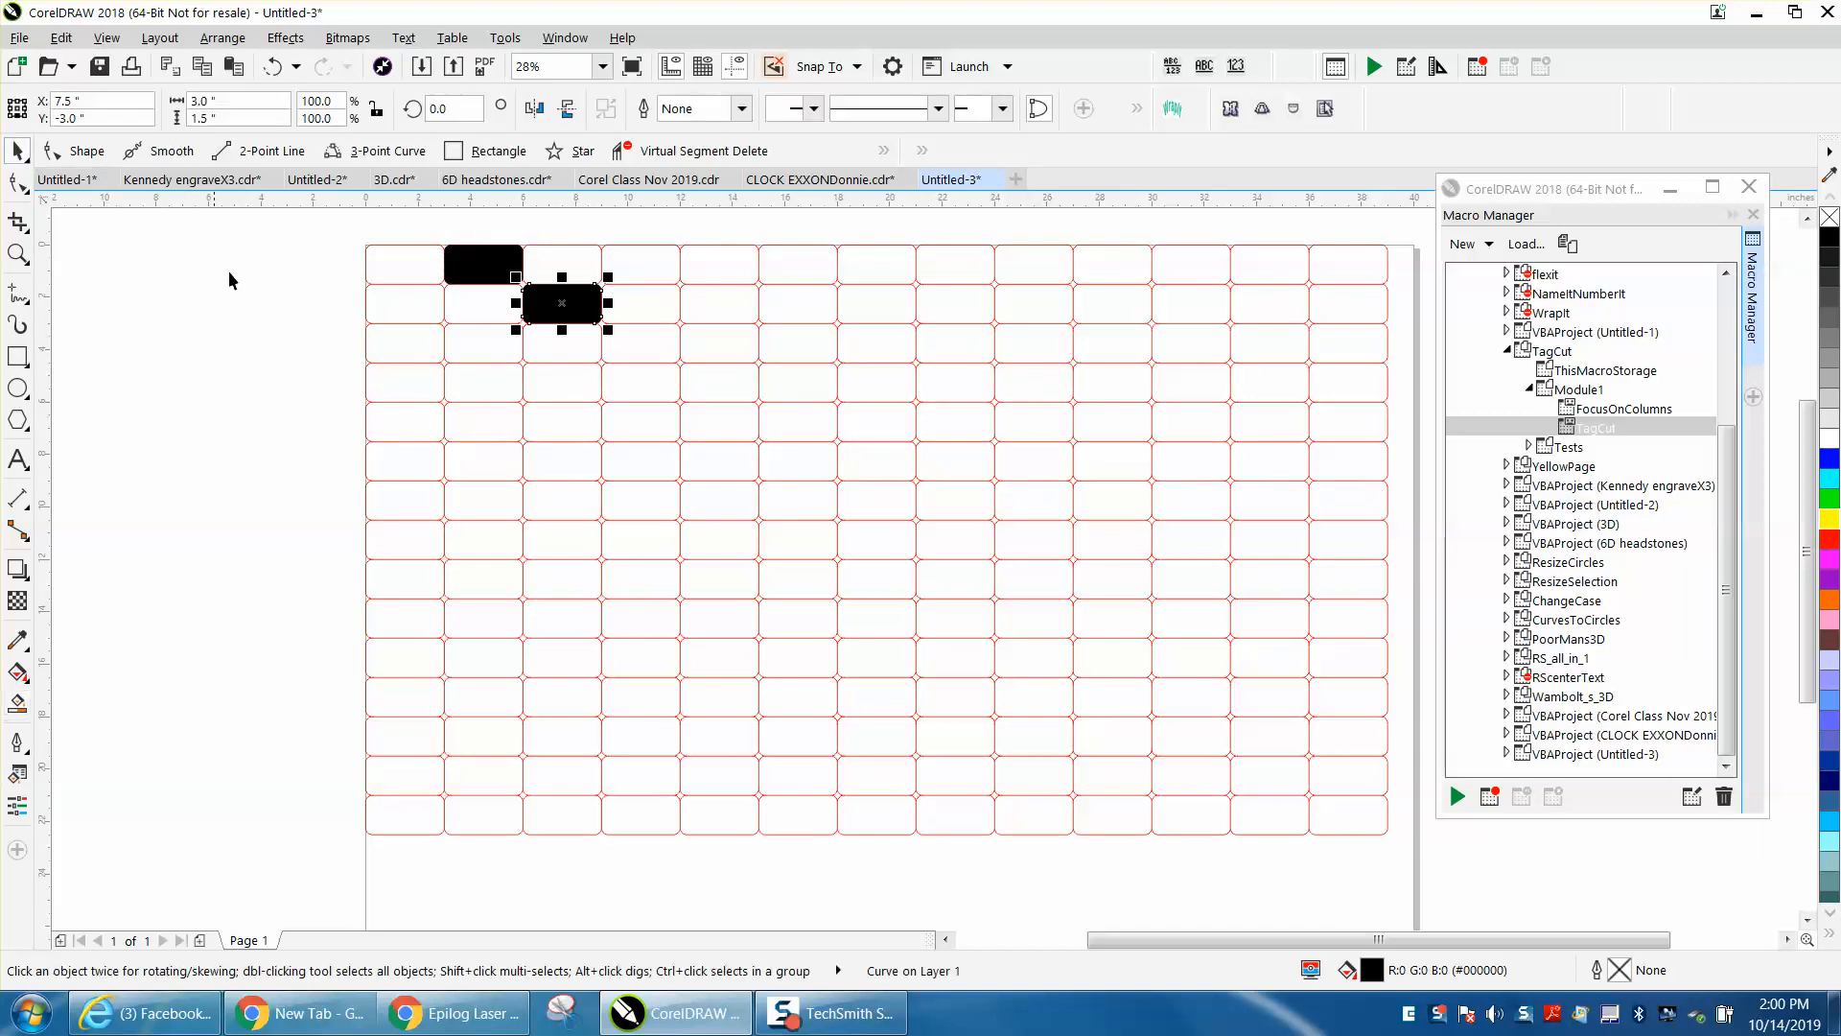
{"action": "scroll", "coordinate": [238, 279], "scroll_direction": "down", "scroll_amount": 2}
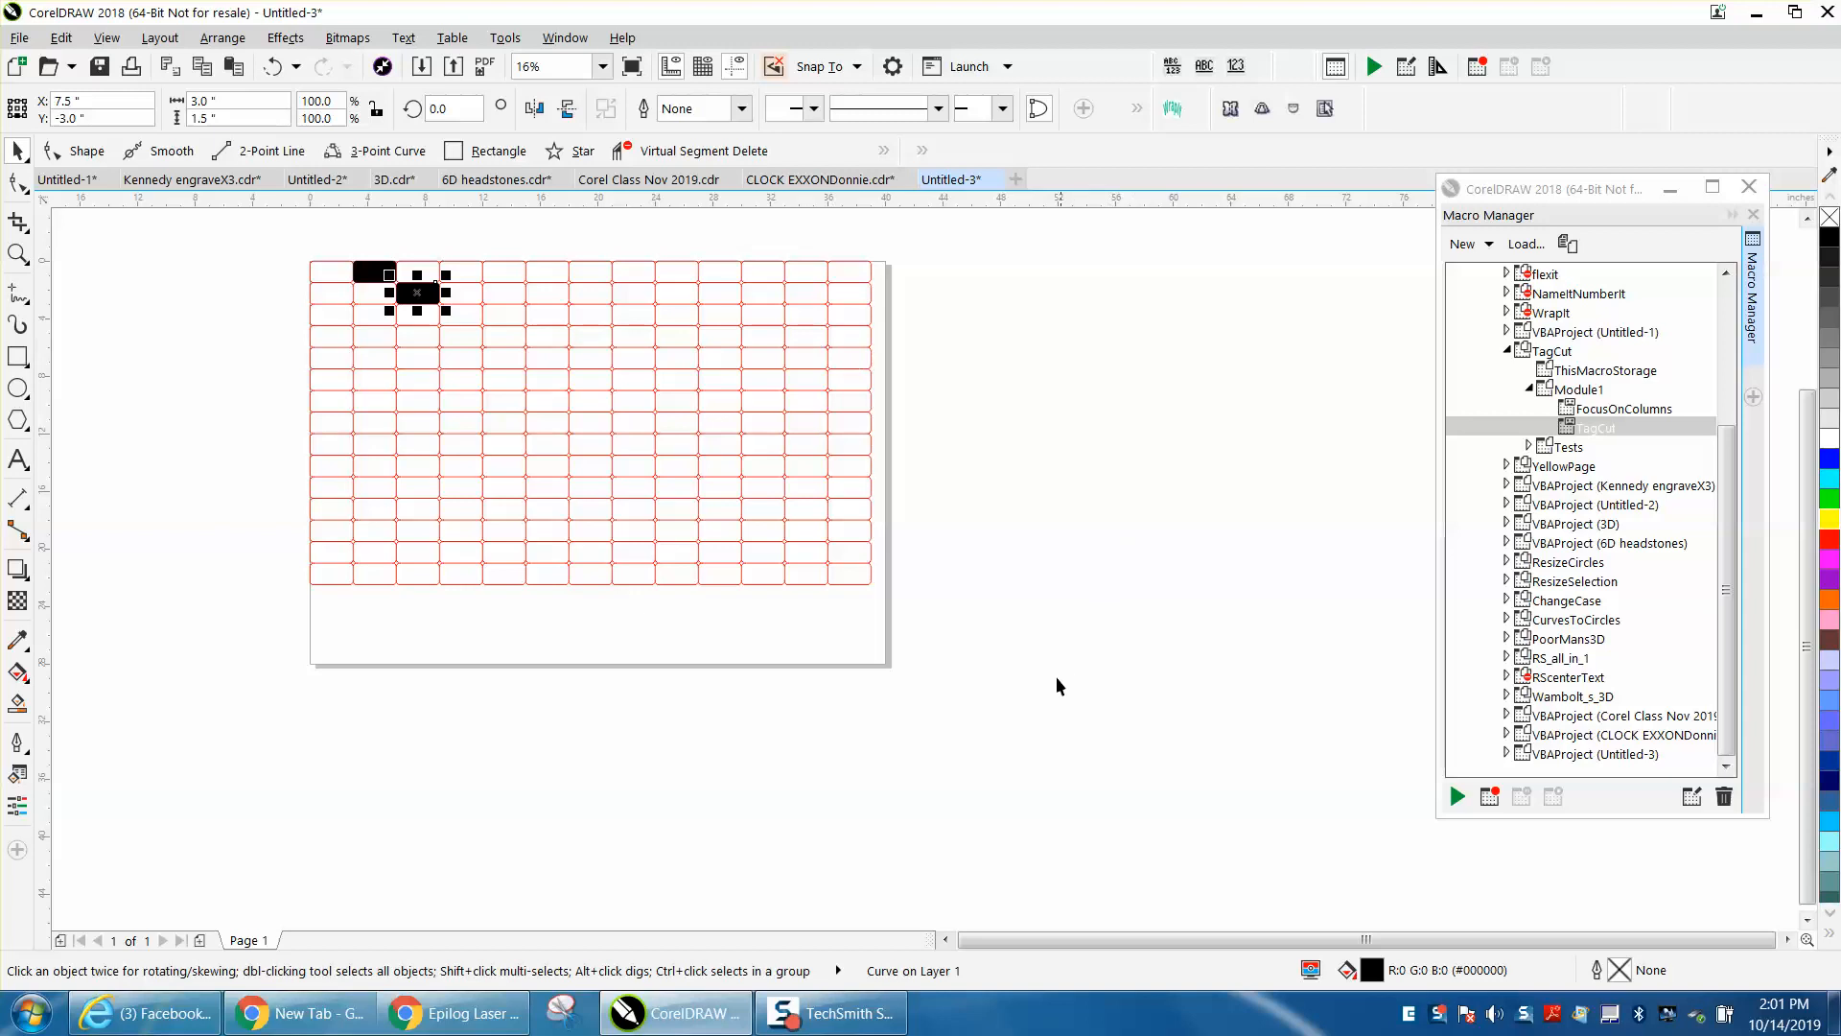
{"action": "scroll", "coordinate": [1033, 576], "scroll_direction": "down", "scroll_amount": 3}
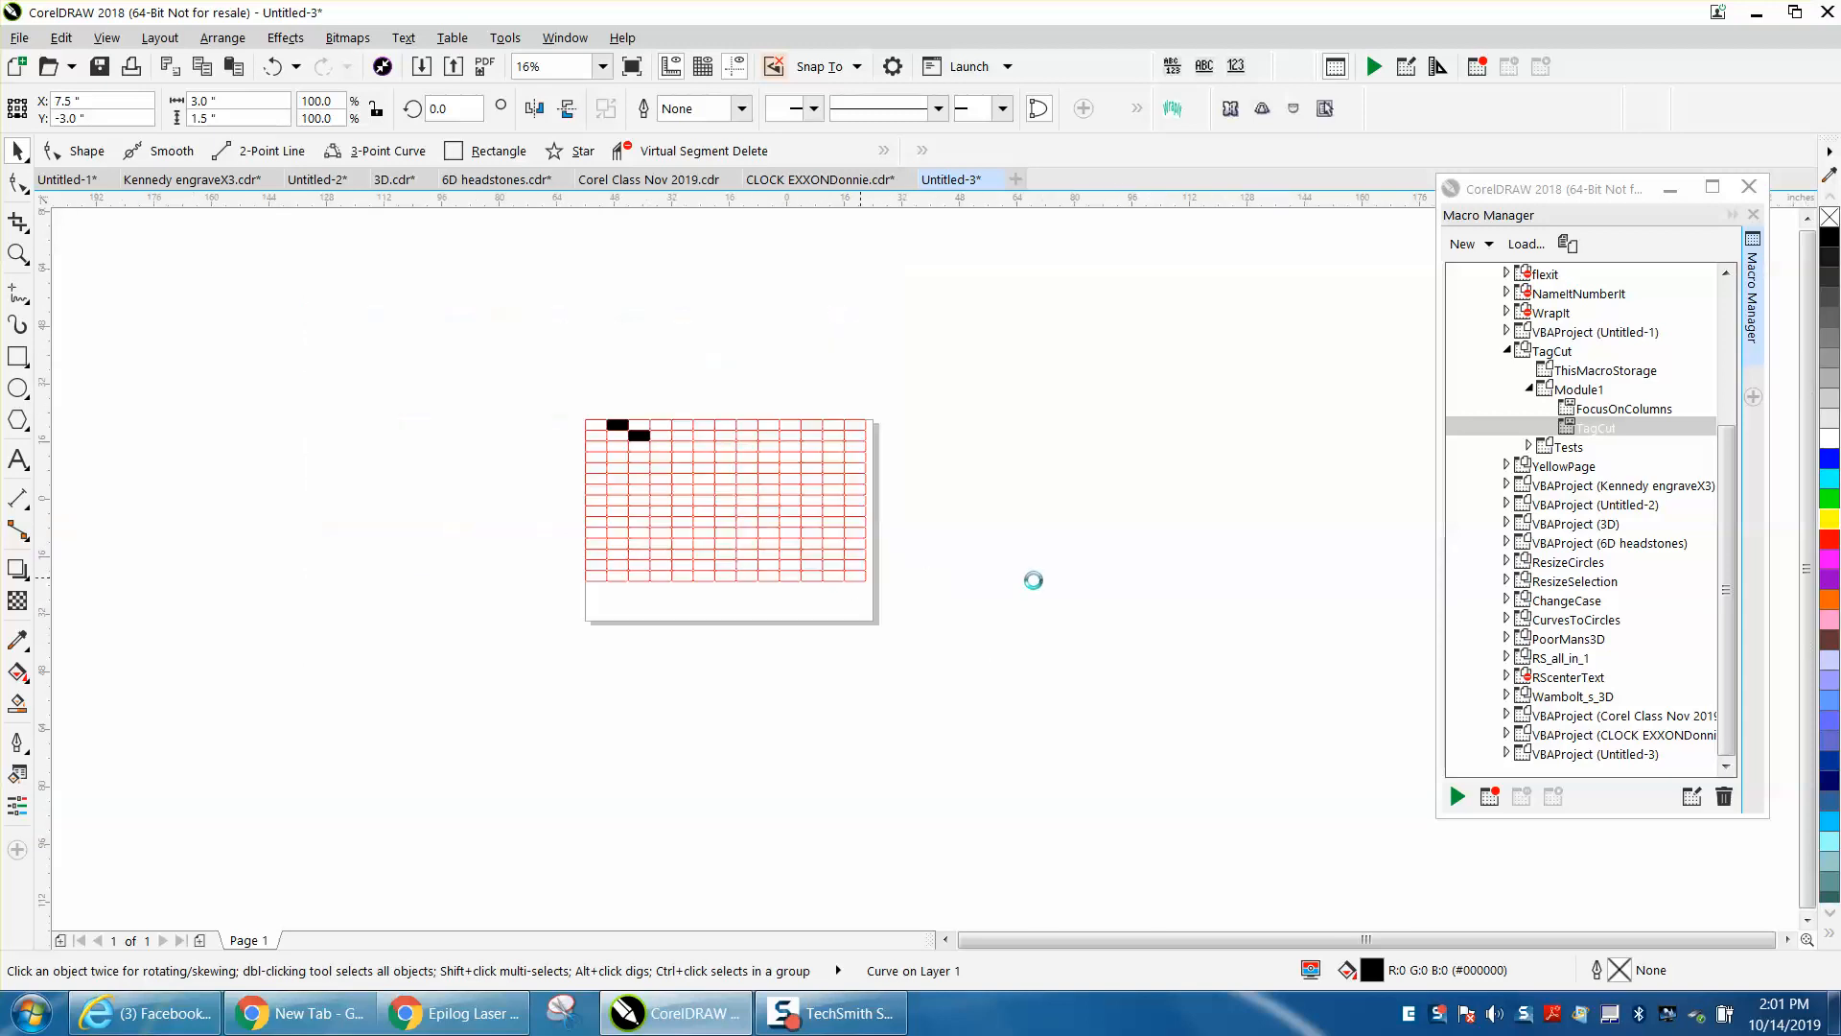
{"action": "left_click", "coordinate": [18, 253]}
{"action": "left_click_drag", "start_coordinate": [777, 490], "coordinate": [983, 620]}
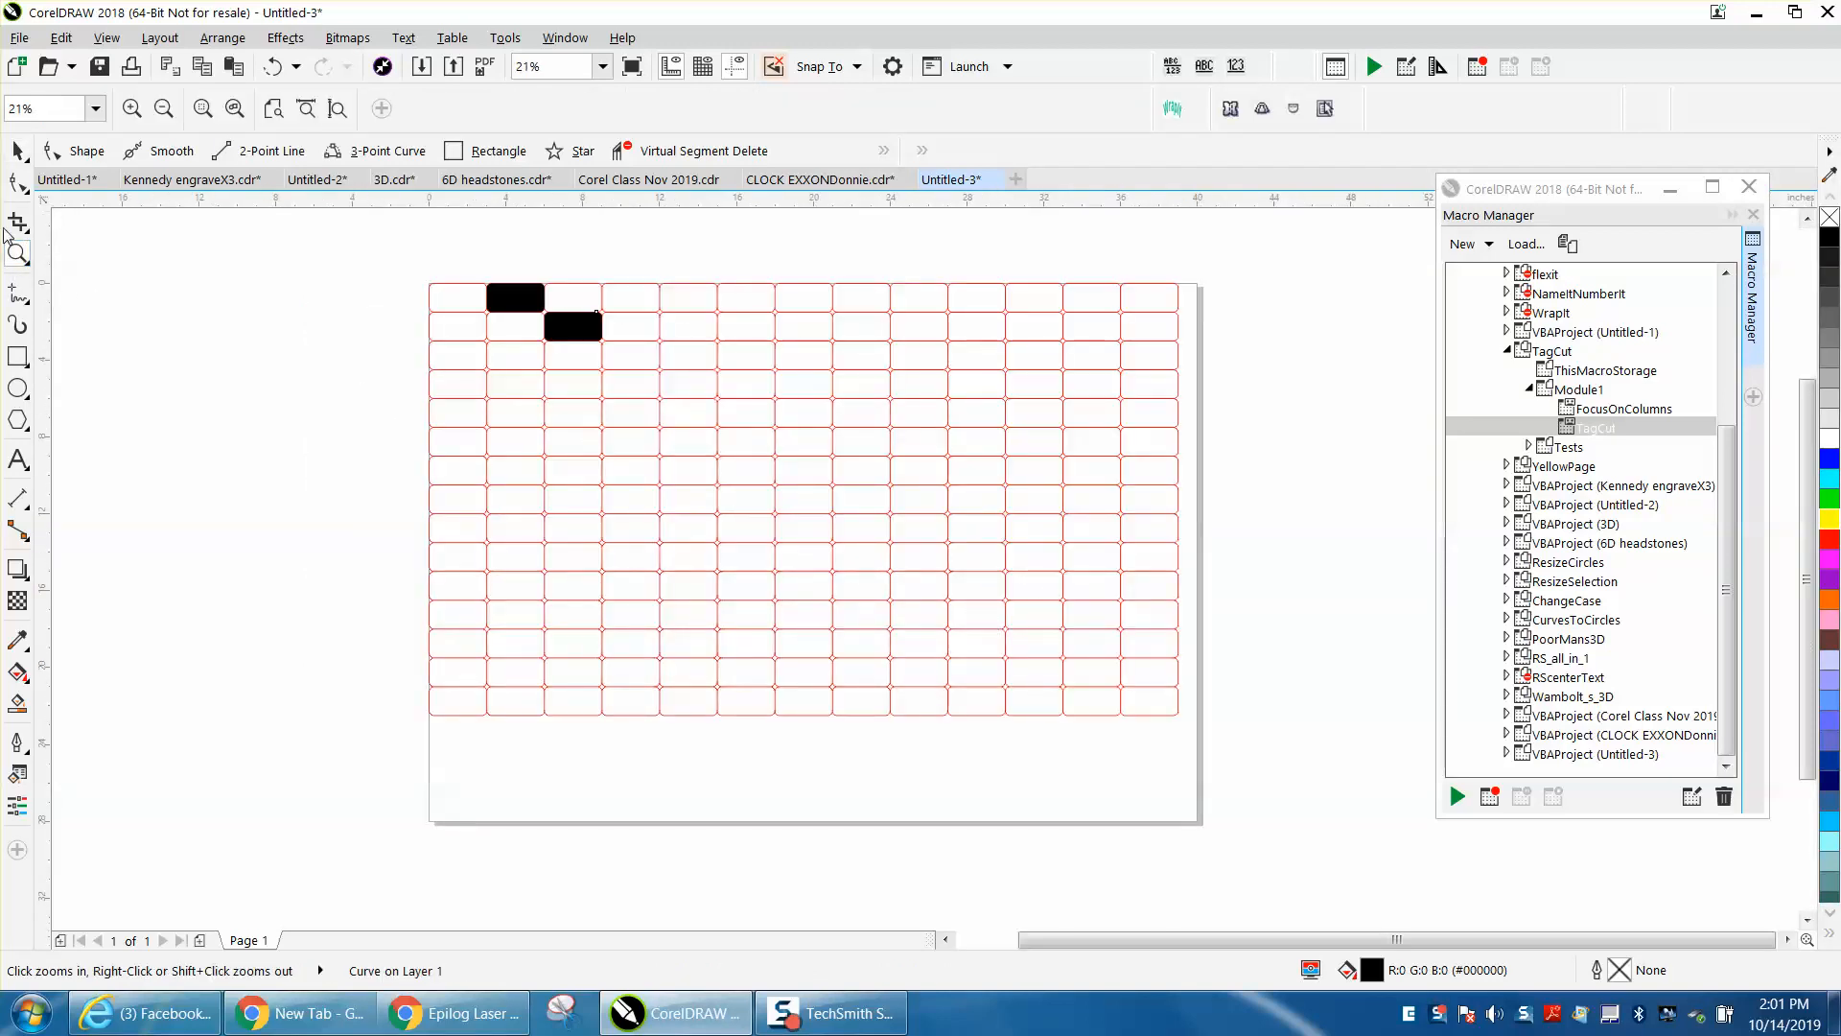
{"action": "left_click", "coordinate": [19, 154]}
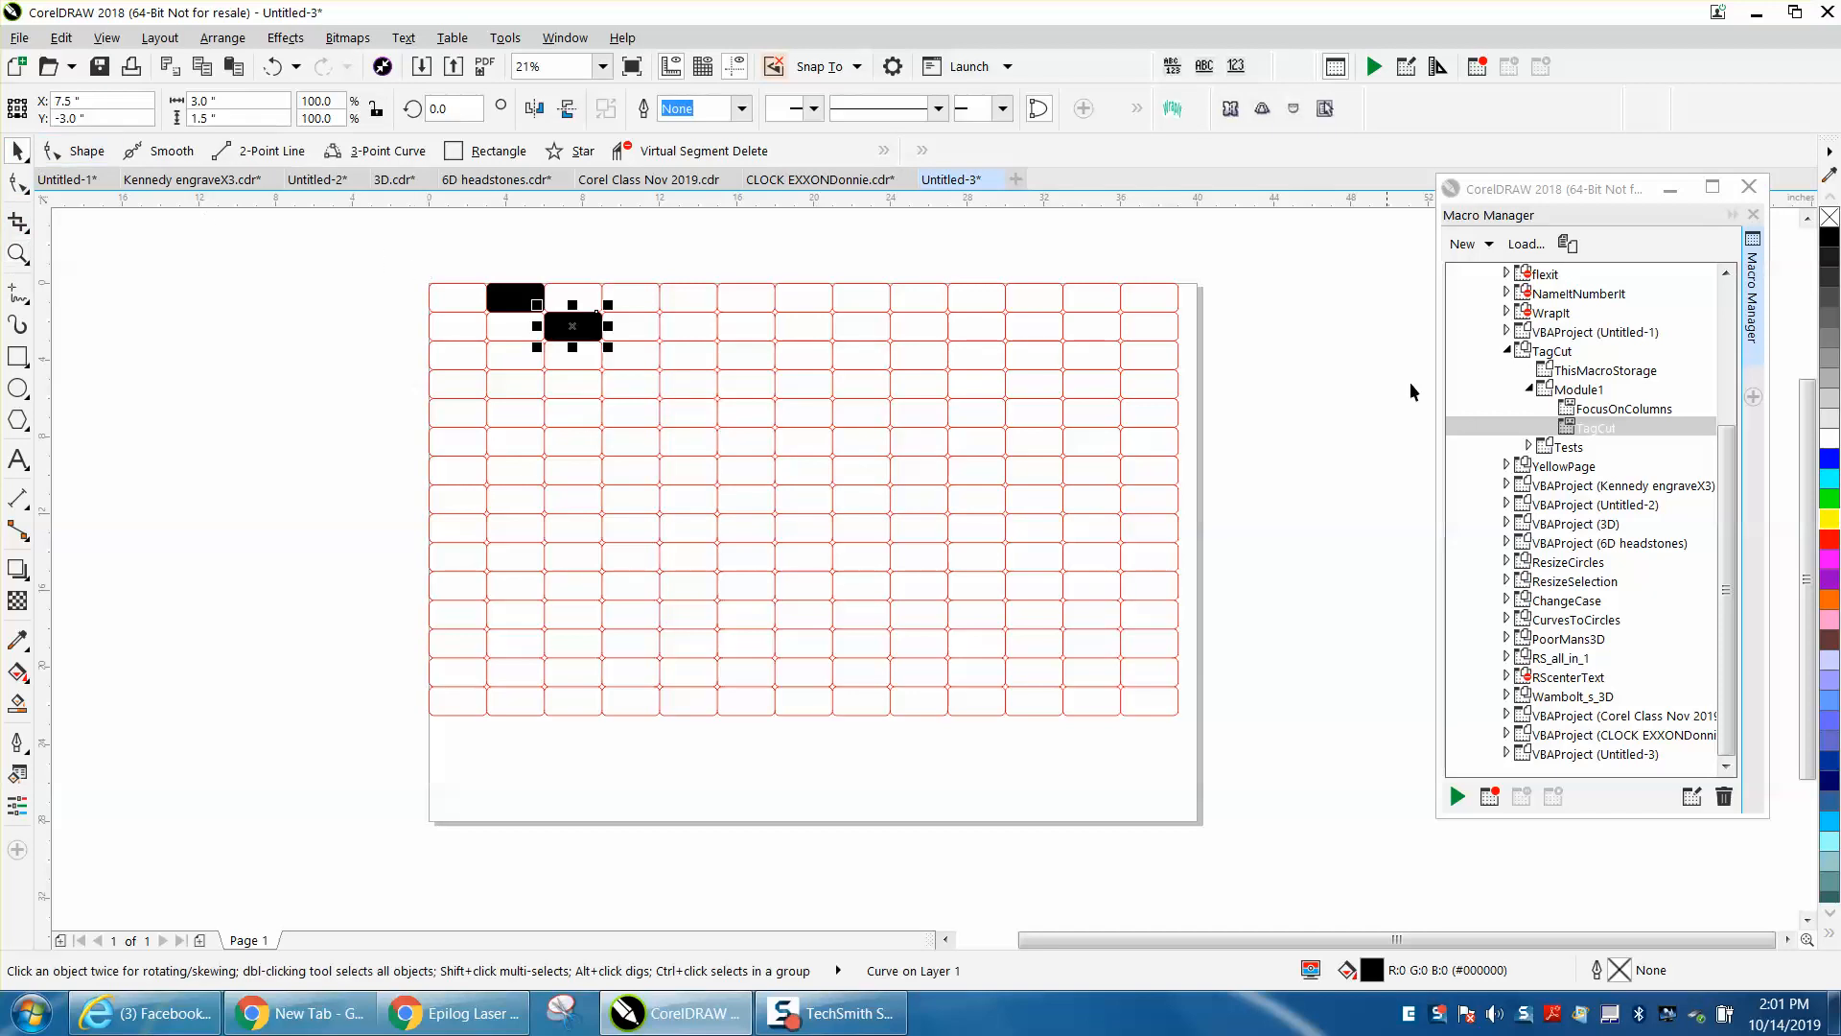